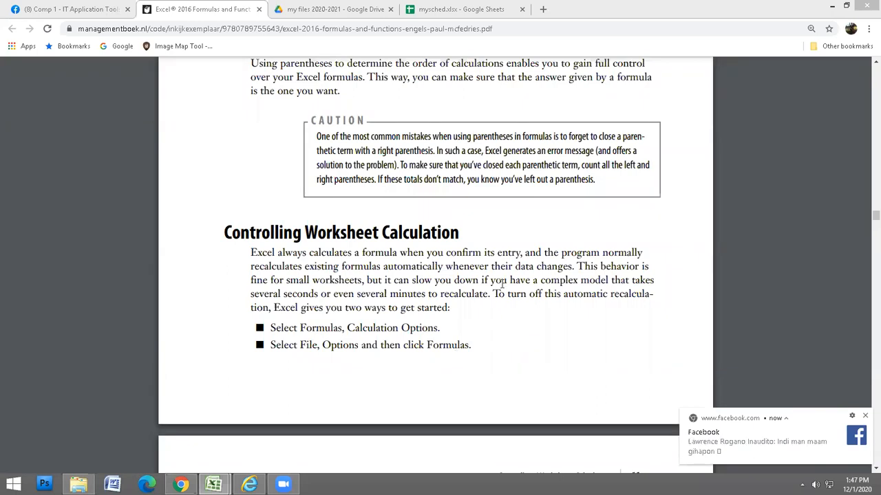
Dismiss the Facebook notification and scroll the PDF to Figure 3.3 on page 32.
{"action": "left_click", "coordinate": [865, 419]}
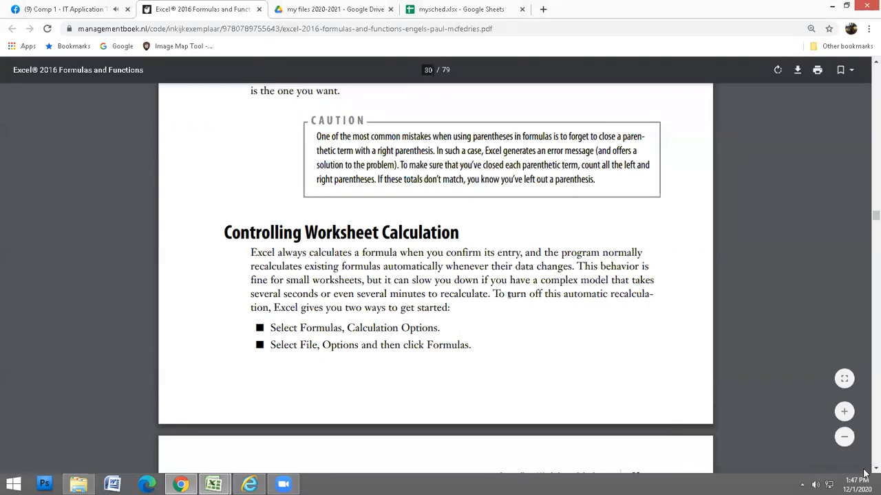
{"action": "scroll", "coordinate": [865, 473], "scroll_direction": "down", "scroll_amount": 4}
{"action": "scroll", "coordinate": [865, 474], "scroll_direction": "down", "scroll_amount": 3}
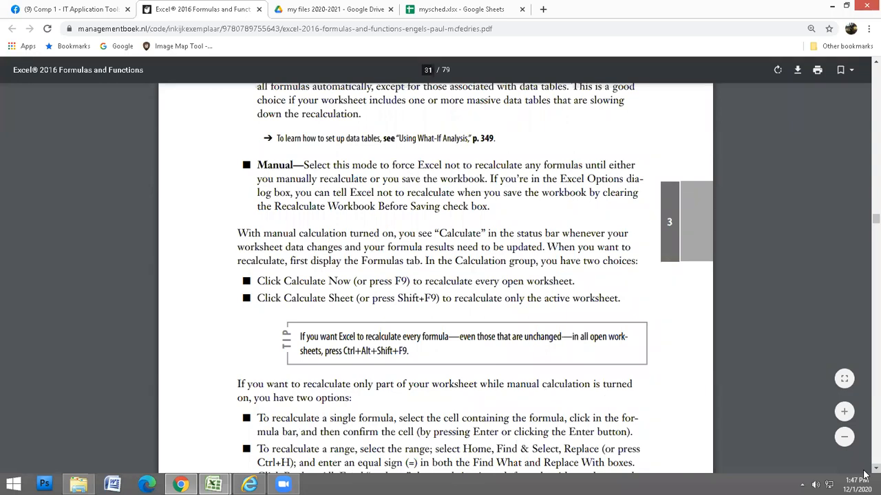
{"action": "scroll", "coordinate": [865, 475], "scroll_direction": "down", "scroll_amount": 3}
{"action": "scroll", "coordinate": [864, 475], "scroll_direction": "down", "scroll_amount": 5}
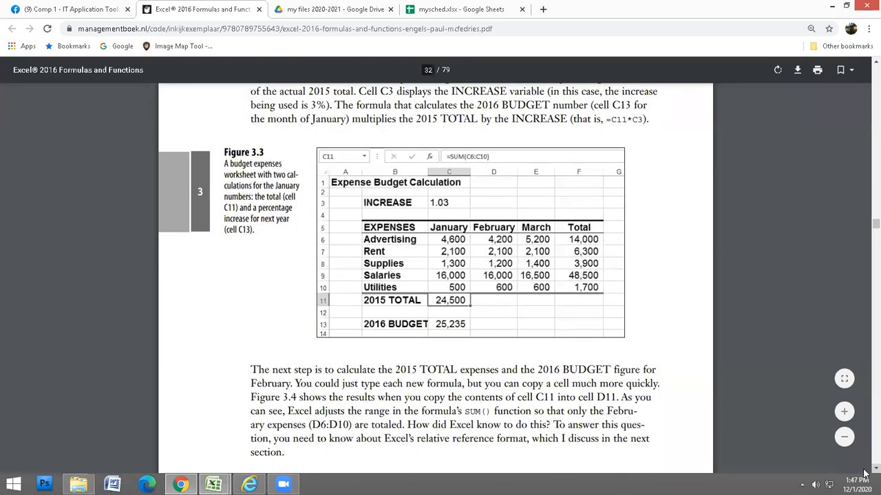
{"action": "scroll", "coordinate": [865, 70], "scroll_direction": "up", "scroll_amount": 2}
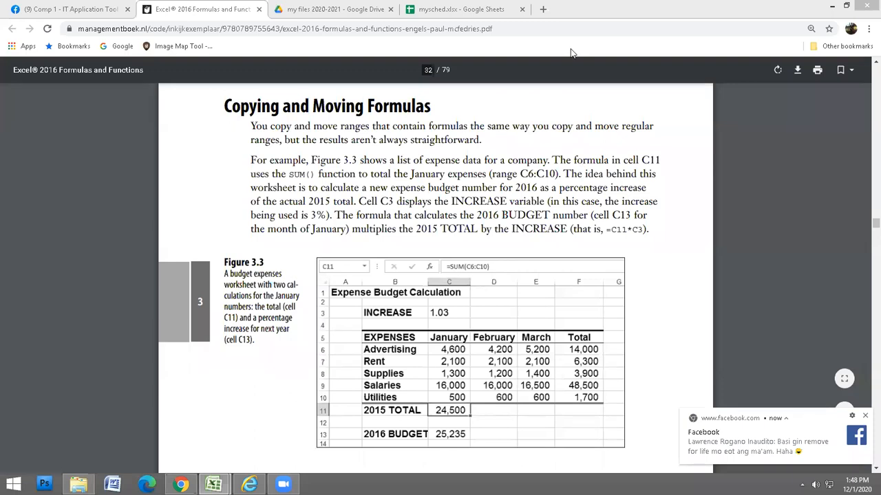
{"action": "left_click", "coordinate": [213, 484]}
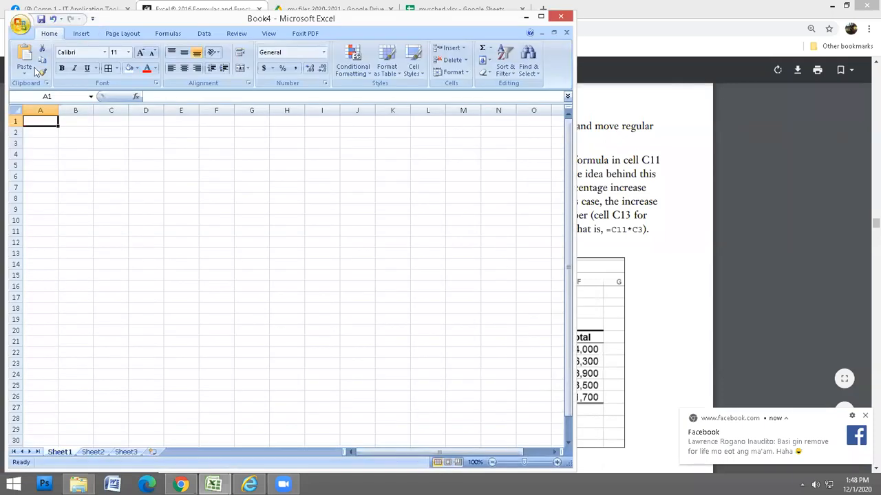
Create blank workbook Book5, reposition its window, and switch back to Chrome.
{"action": "left_click", "coordinate": [35, 68]}
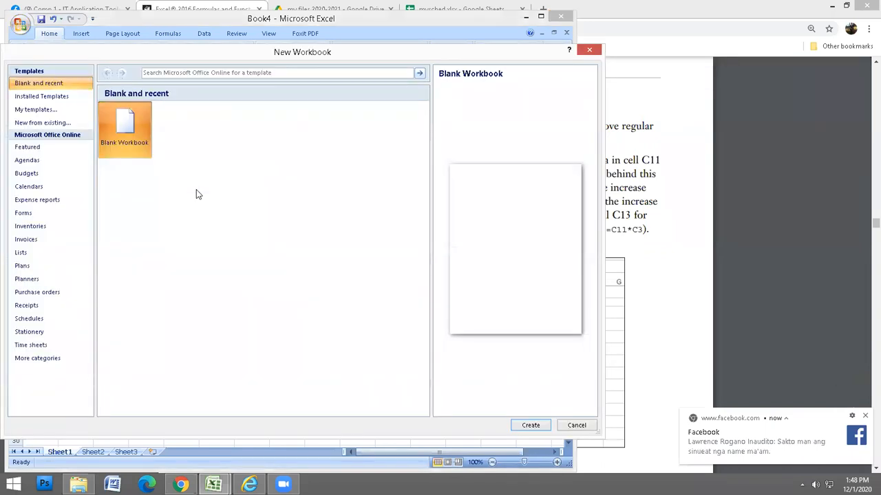
{"action": "left_click", "coordinate": [529, 429]}
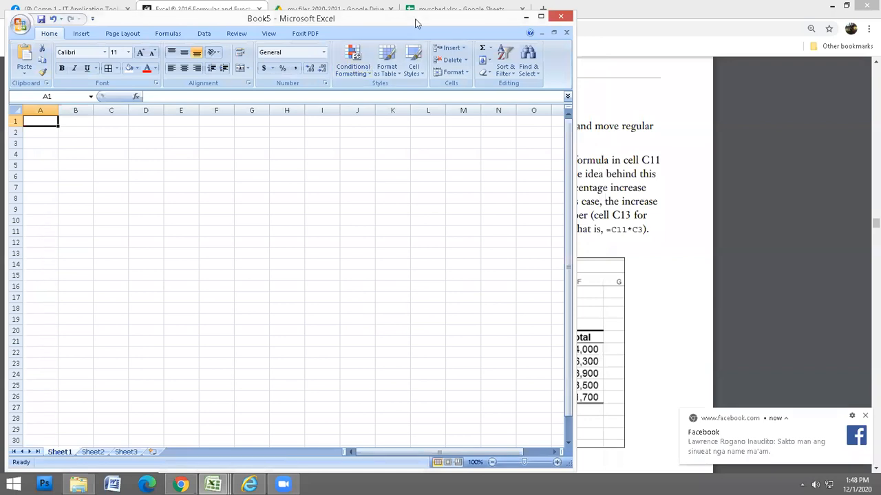
{"action": "left_click_drag", "start_coordinate": [415, 24], "coordinate": [399, 16]}
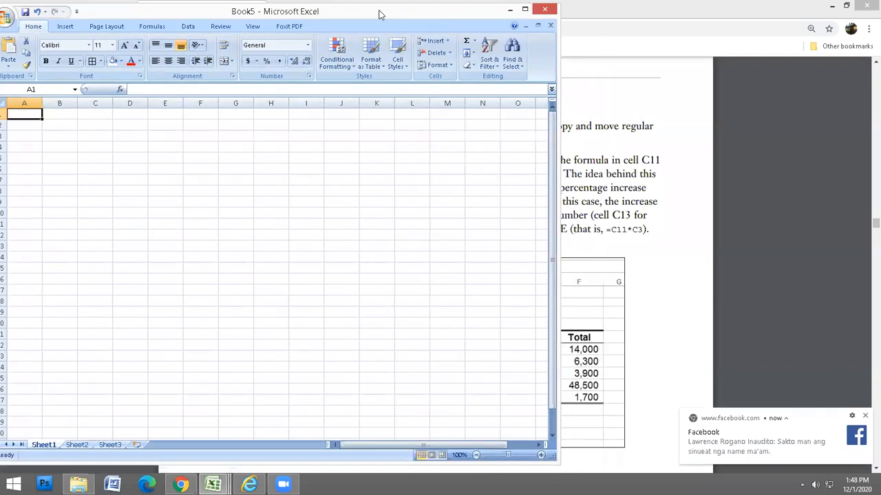
{"action": "left_click_drag", "start_coordinate": [380, 17], "coordinate": [381, 15]}
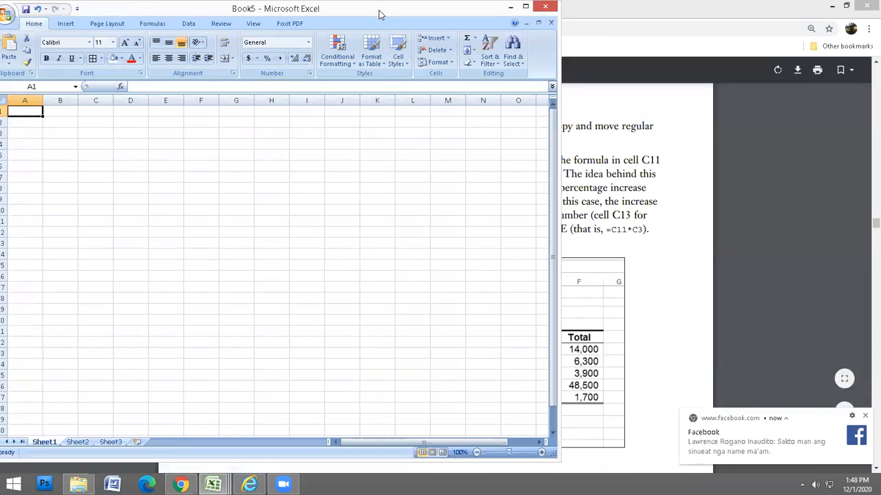
{"action": "key", "text": "alt+Tab"}
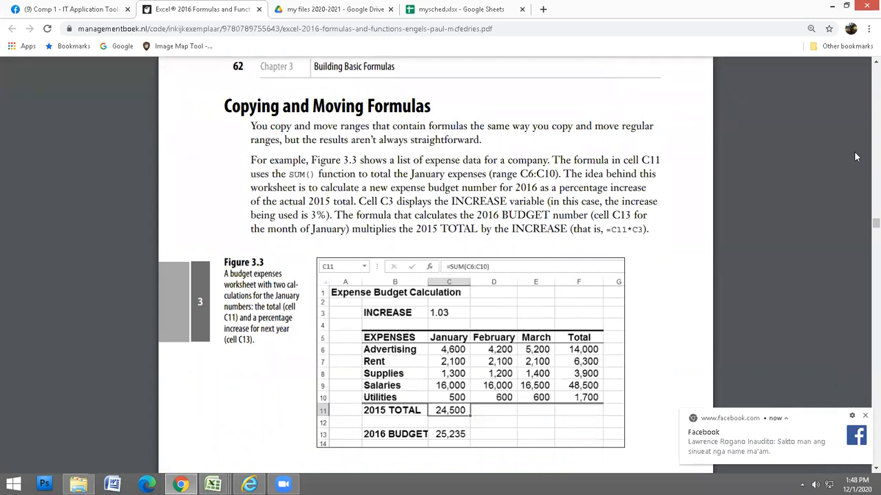
Snap Chrome to the right half and resize Excel so Figure 3.3 stays visible.
{"action": "left_click", "coordinate": [849, 6]}
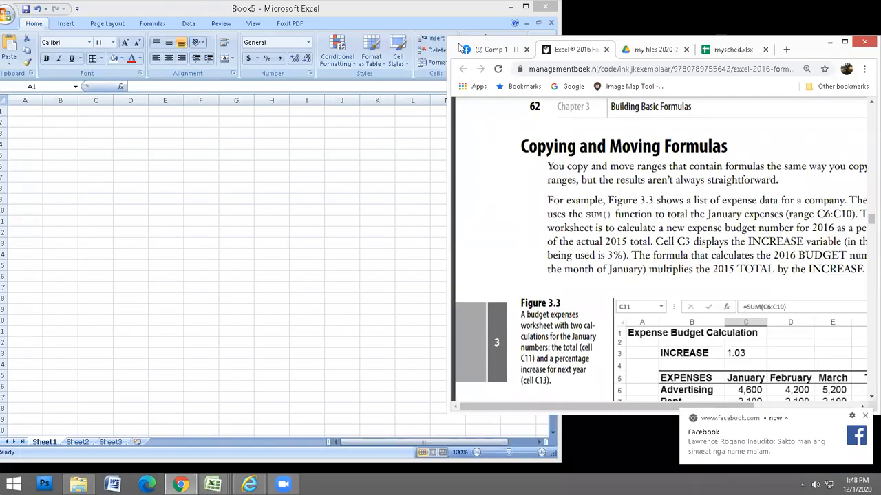
{"action": "key", "text": "super+Right"}
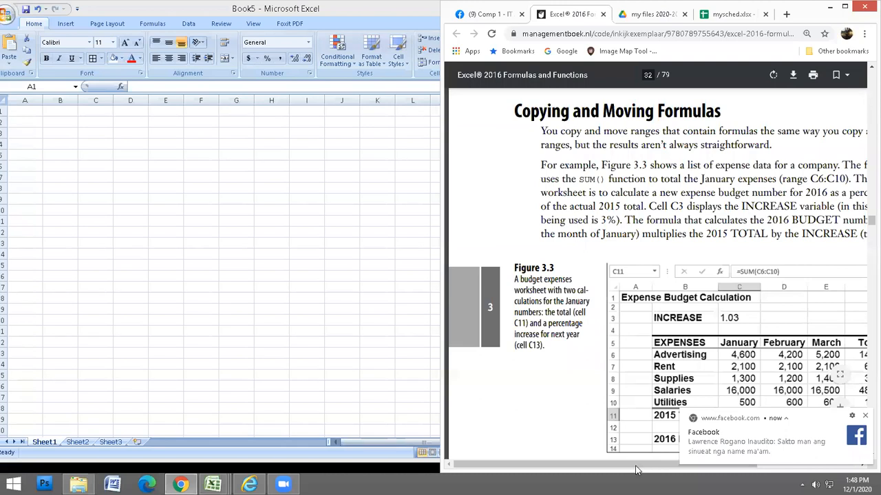
{"action": "left_click_drag", "start_coordinate": [637, 470], "coordinate": [724, 478]}
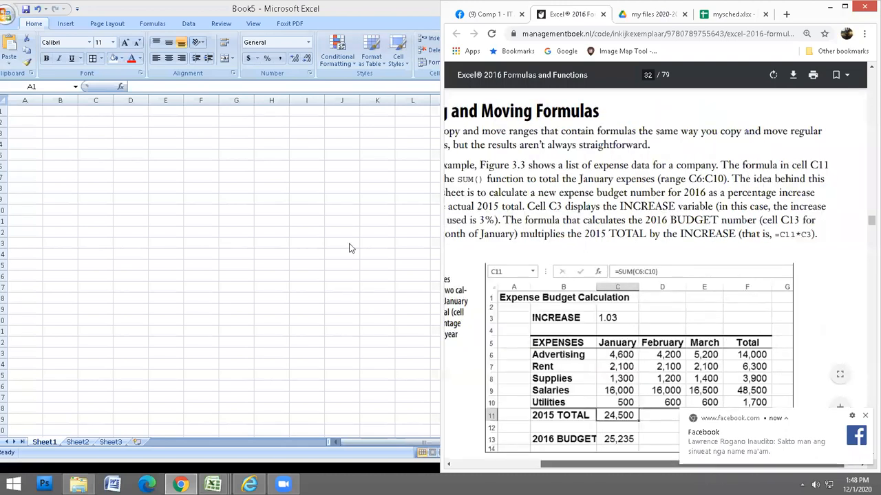
{"action": "left_click_drag", "start_coordinate": [442, 245], "coordinate": [556, 247]}
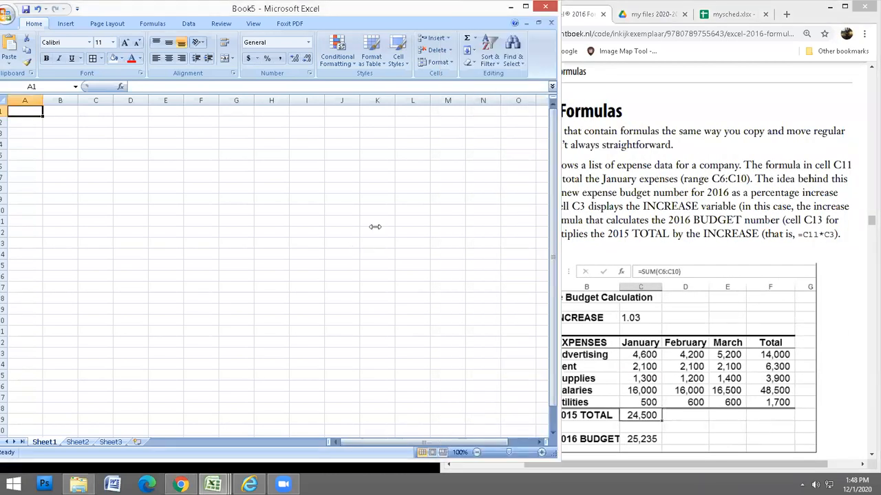
{"action": "left_click_drag", "start_coordinate": [374, 226], "coordinate": [293, 226]}
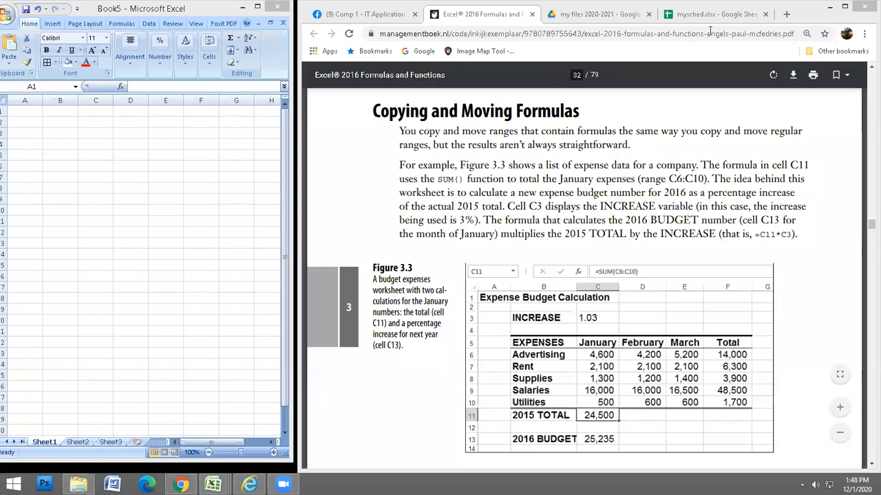
{"action": "left_click", "coordinate": [129, 174]}
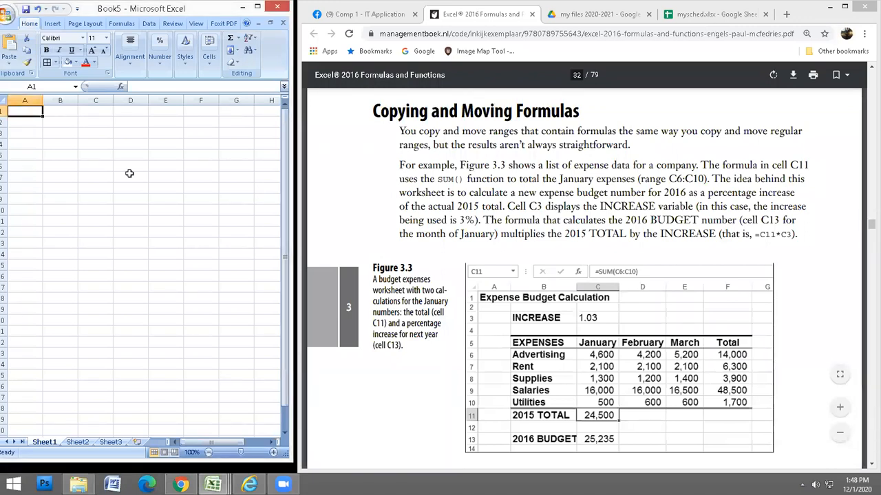
Enter the title 'Expense Budget Calculation' in A1.
{"action": "left_click_drag", "start_coordinate": [139, 15], "coordinate": [139, 17]}
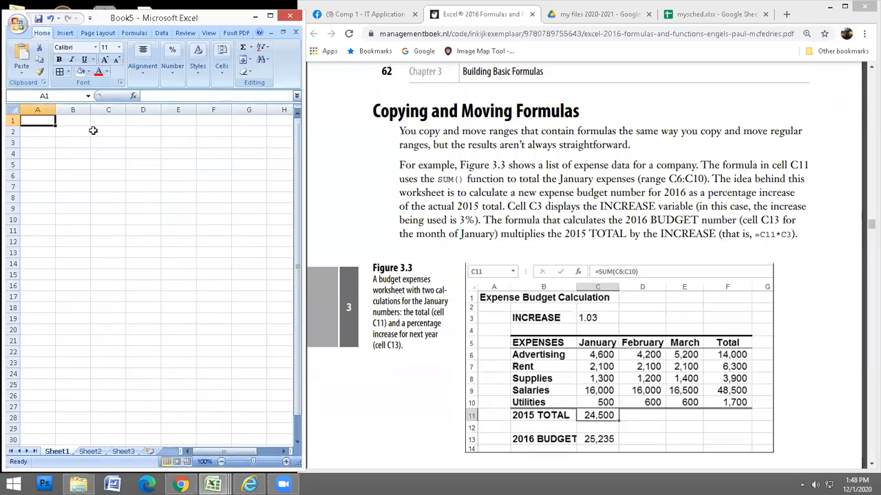
{"action": "type", "text": "Expense B"}
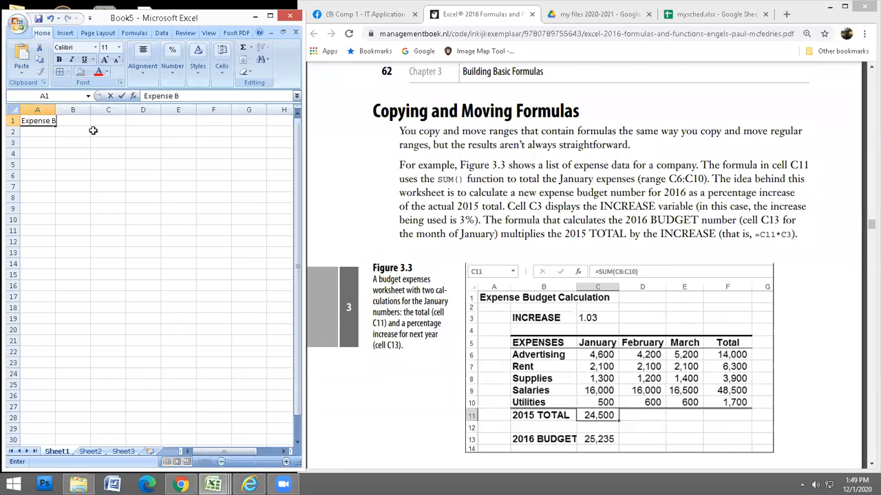
{"action": "type", "text": "udget Cal"}
{"action": "type", "text": "culatio"}
{"action": "type", "text": "n"}
{"action": "key", "text": "Return"}
{"action": "key", "text": "Return"}
Enter the label INCREASE in B3 and the value 1.03 in C3.
{"action": "key", "text": "Right"}
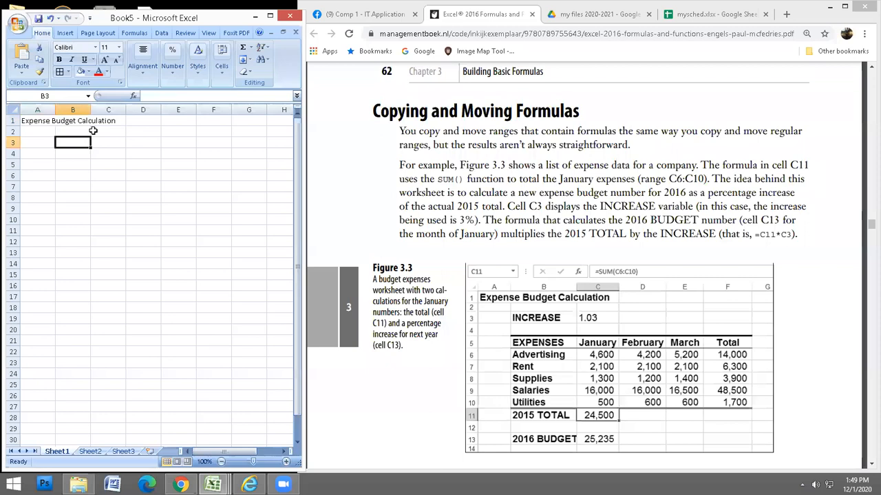
{"action": "type", "text": "INCRESA"}
{"action": "key", "text": "BackSpace"}
{"action": "key", "text": "BackSpace"}
{"action": "type", "text": "SA"}
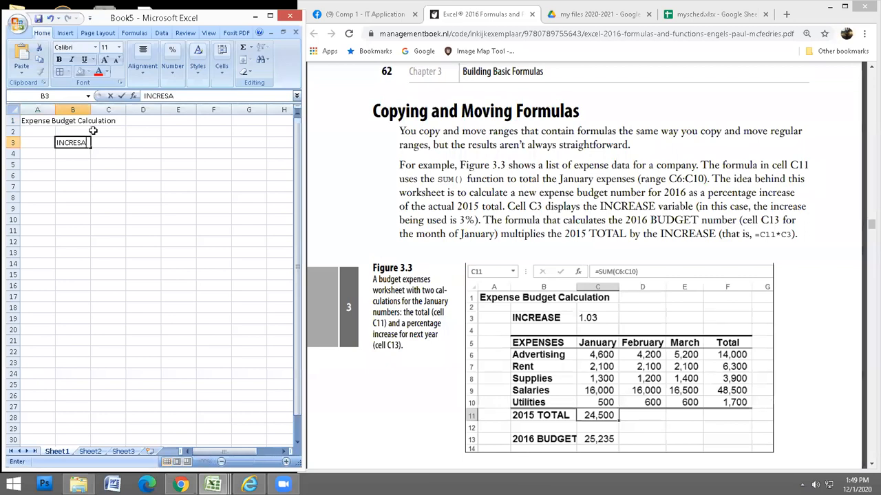
{"action": "key", "text": "BackSpace"}
{"action": "key", "text": "BackSpace"}
{"action": "type", "text": "ASE"}
{"action": "key", "text": "Tab"}
{"action": "type", "text": "1.03"}
{"action": "key", "text": "Return"}
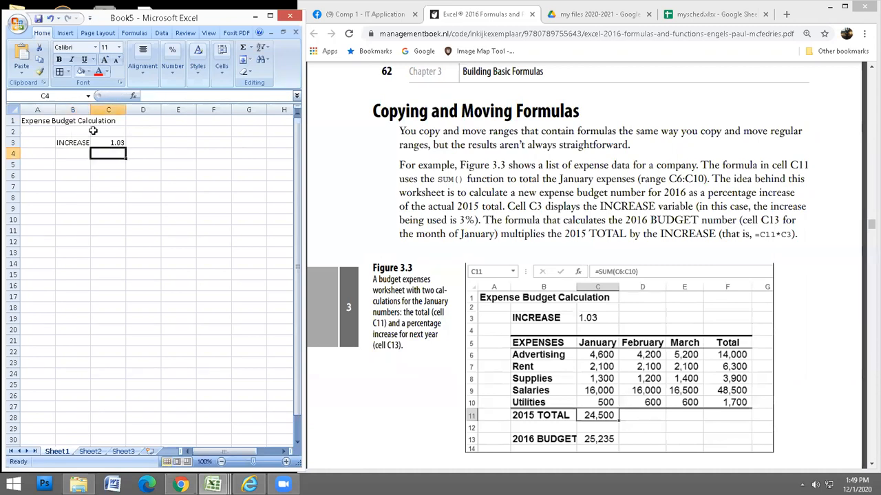
Enter the EXPENSES heading in B5 and begin typing 'Advertising Rent' in B6.
{"action": "key", "text": "Return"}
{"action": "key", "text": "Left"}
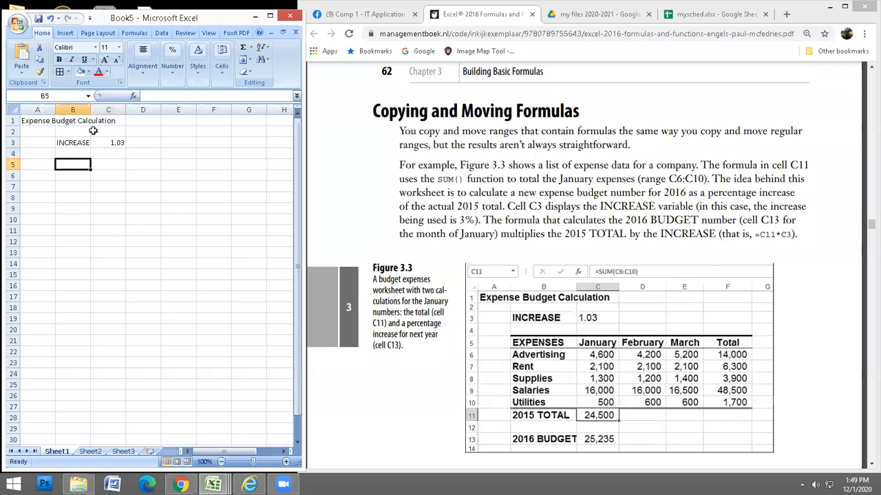
{"action": "type", "text": "EXP"}
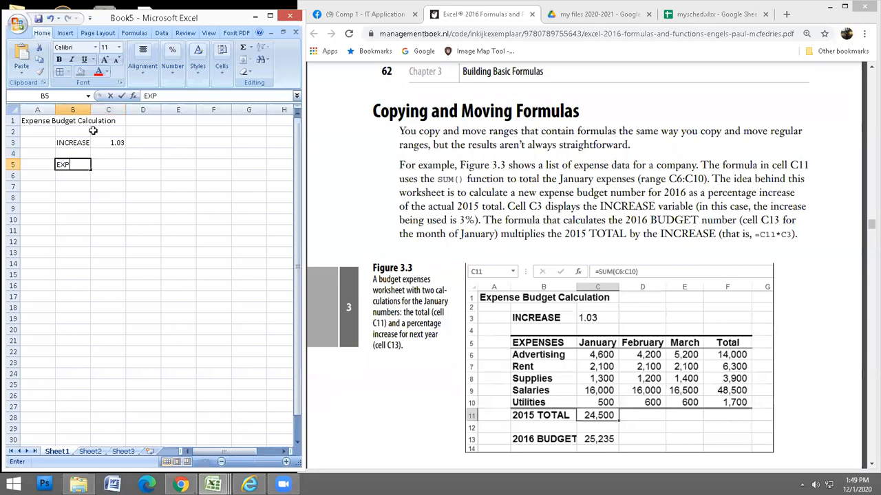
{"action": "type", "text": "ENSES"}
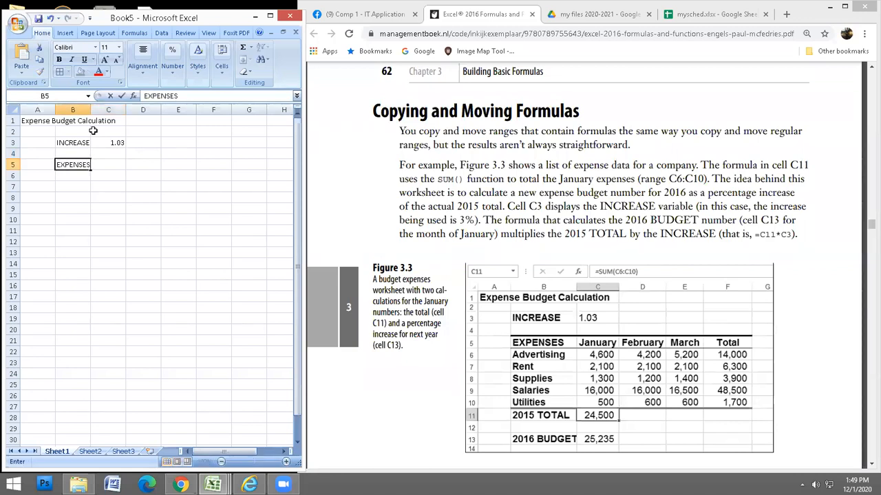
{"action": "key", "text": "Right"}
{"action": "key", "text": "Down"}
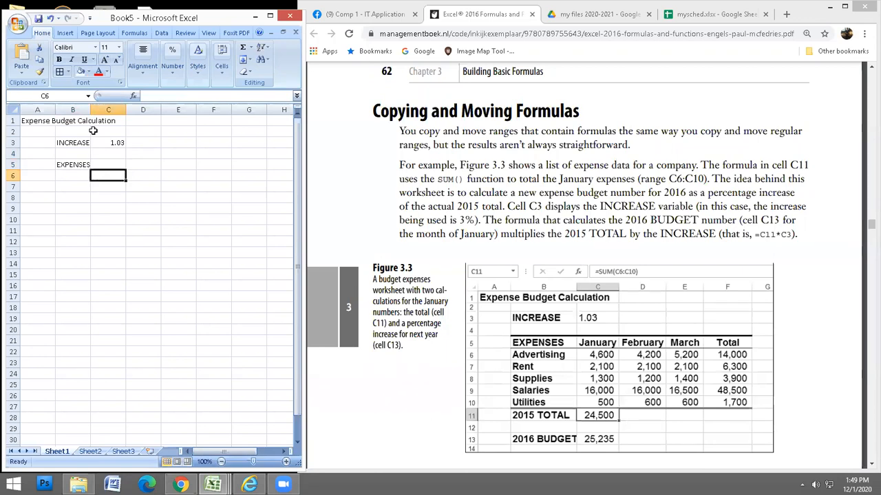
{"action": "key", "text": "Left"}
{"action": "type", "text": "Adver"}
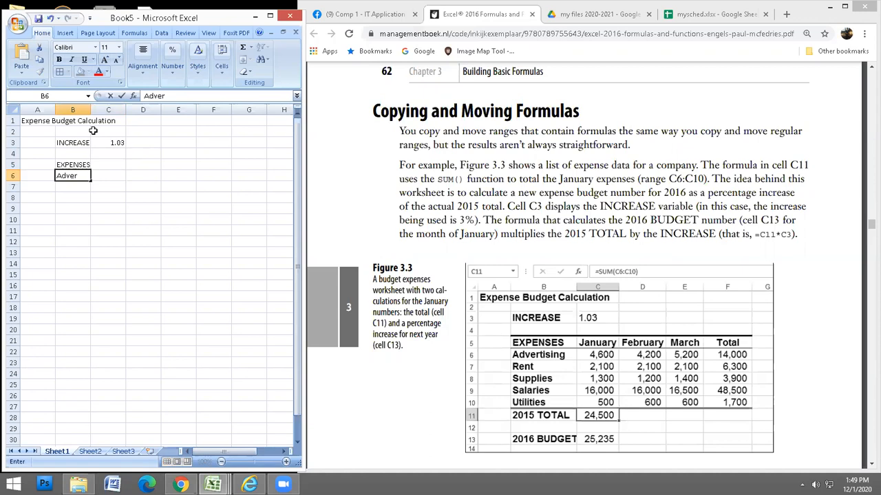
{"action": "type", "text": "tising Rent"}
List Advertising, Rent, Supplies and Salaries as expense labels in column B.
{"action": "key", "text": "BackSpace"}
{"action": "key", "text": "BackSpace"}
{"action": "key", "text": "BackSpace"}
{"action": "key", "text": "BackSpace"}
{"action": "key", "text": "BackSpace"}
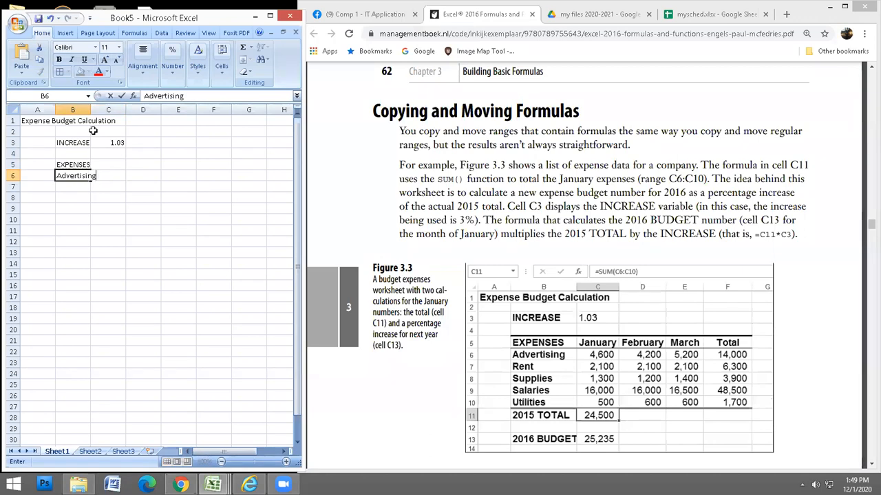
{"action": "key", "text": "Return"}
{"action": "type", "text": "R"}
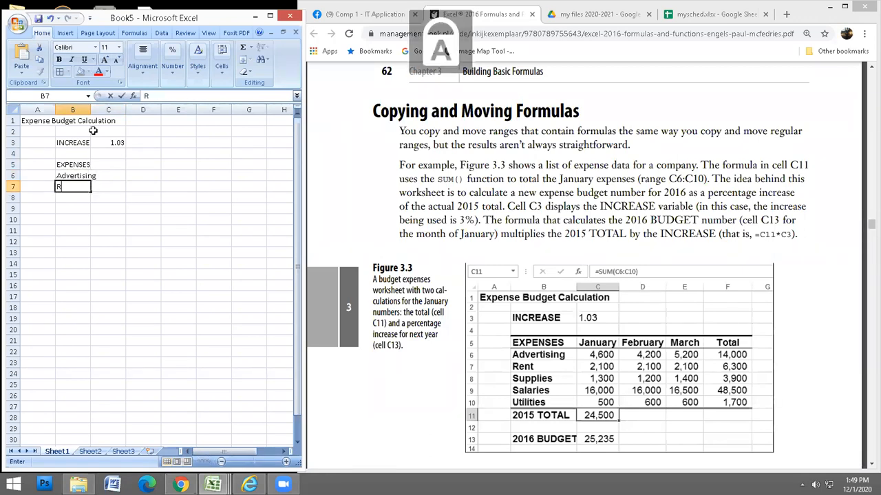
{"action": "type", "text": "ent"}
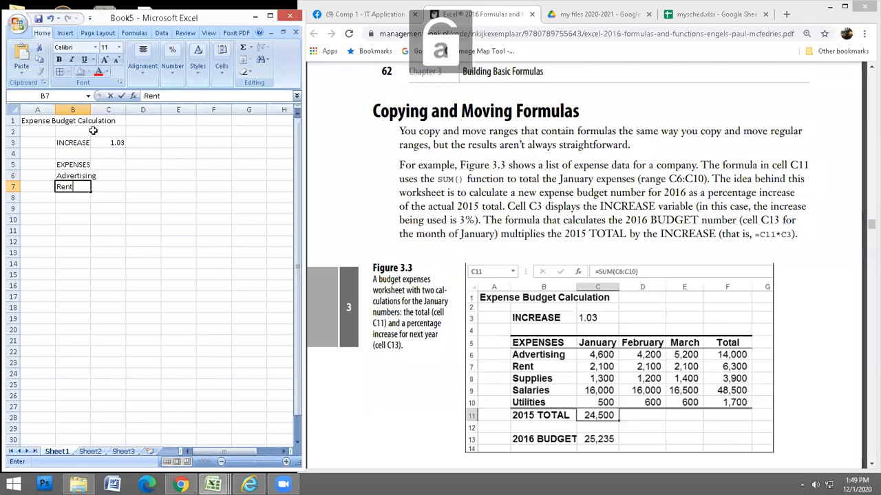
{"action": "key", "text": "Return"}
{"action": "type", "text": "Supplies"}
{"action": "key", "text": "Return"}
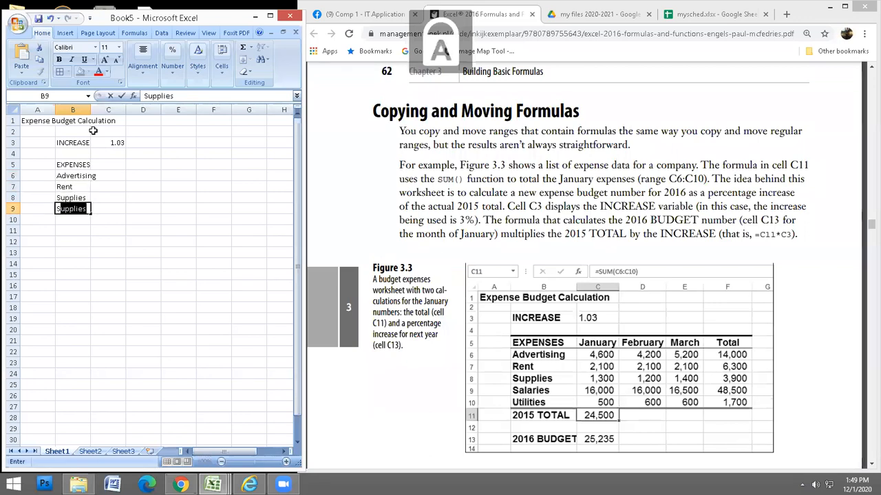
{"action": "type", "text": "Salaries"}
{"action": "key", "text": "Return"}
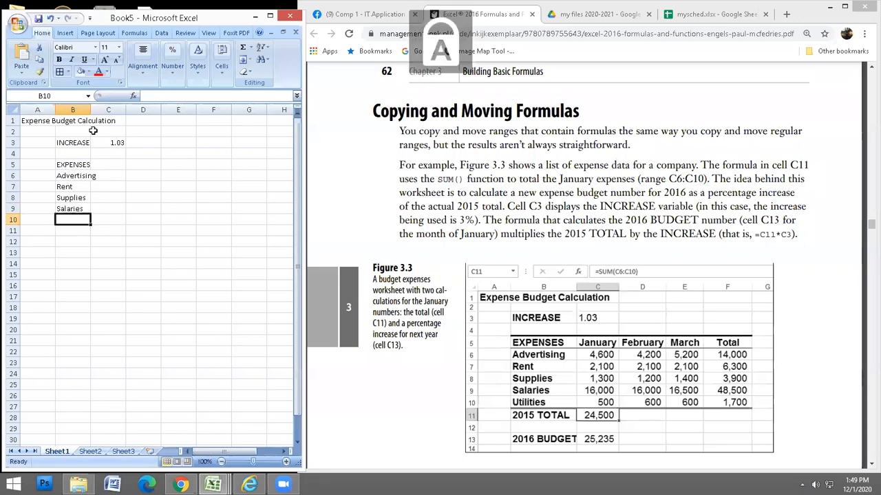
Enter and correct the B10 label so it reads Utilities.
{"action": "type", "text": "Utilies"}
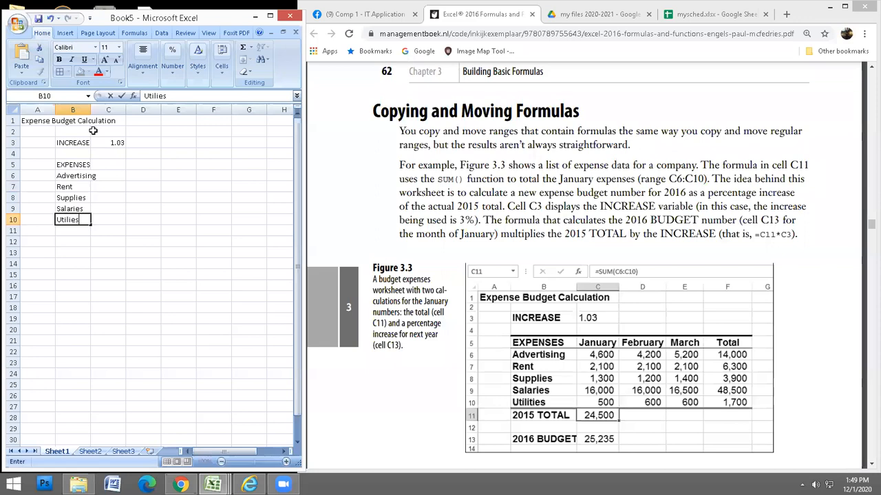
{"action": "key", "text": "Left"}
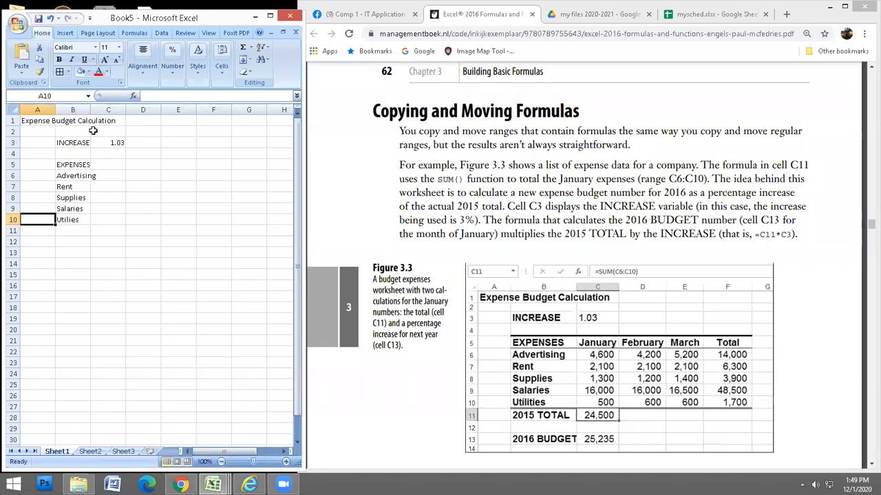
{"action": "key", "text": "Right"}
{"action": "key", "text": "F2"}
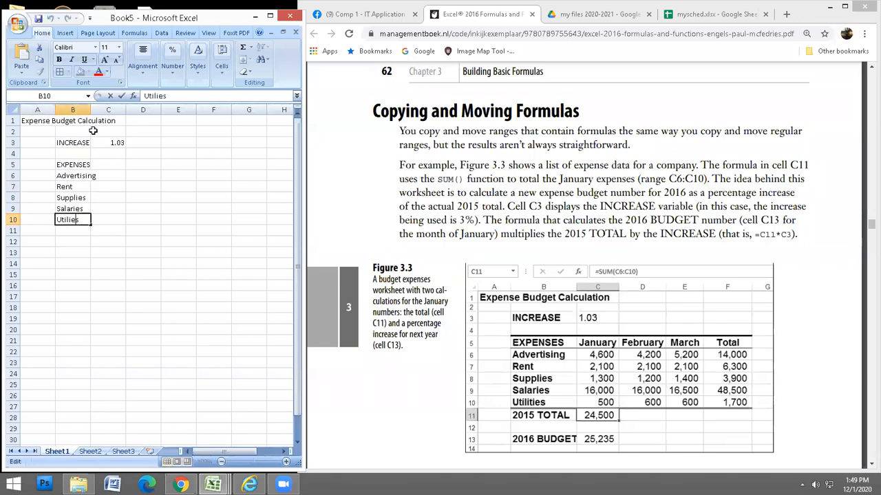
{"action": "type", "text": "ti"}
{"action": "key", "text": "Return"}
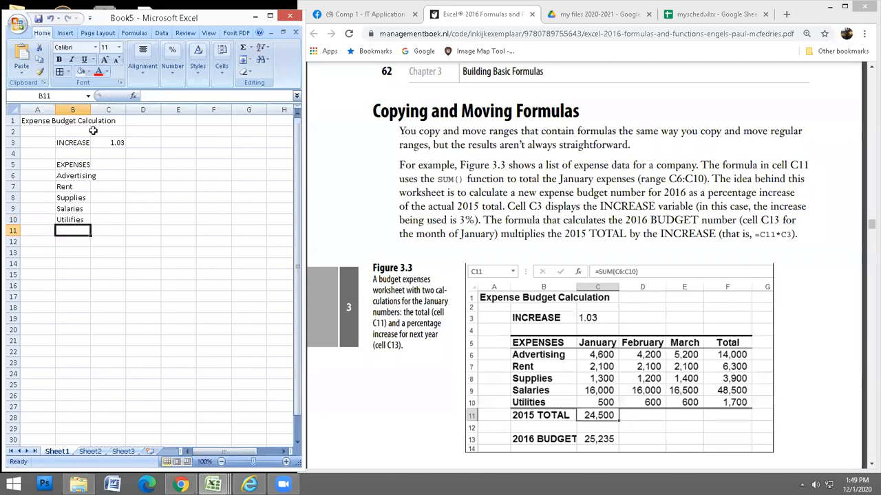
{"action": "key", "text": "Up"}
{"action": "key", "text": "F2"}
{"action": "key", "text": "Left"}
{"action": "key", "text": "Left"}
{"action": "key", "text": "Left"}
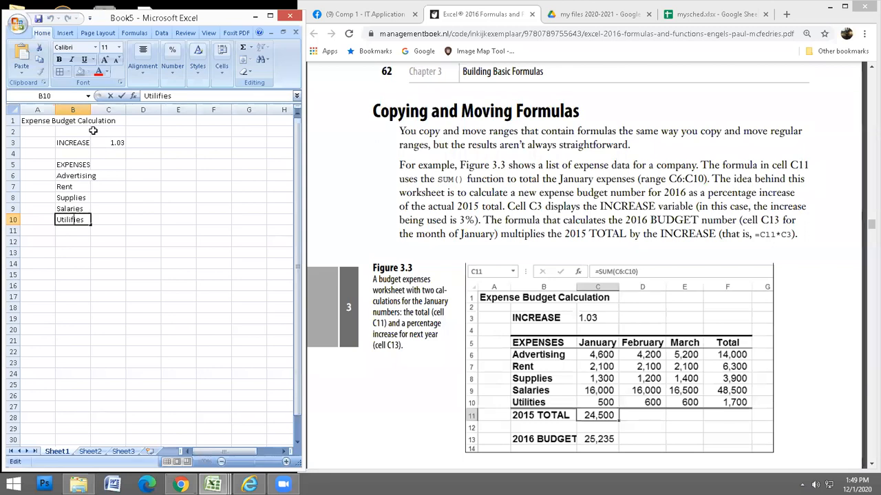
{"action": "key", "text": "BackSpace"}
{"action": "type", "text": "t"}
{"action": "key", "text": "Return"}
Add the labels 2015 TOTAL in B11 and 2016 BUDGET in B13.
{"action": "type", "text": "201"}
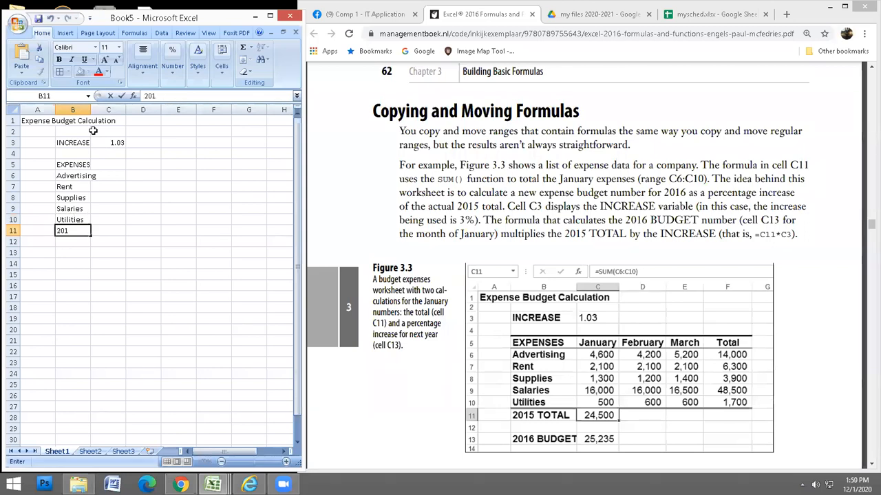
{"action": "type", "text": "5 TOTAL"}
{"action": "key", "text": "Return"}
{"action": "key", "text": "Return"}
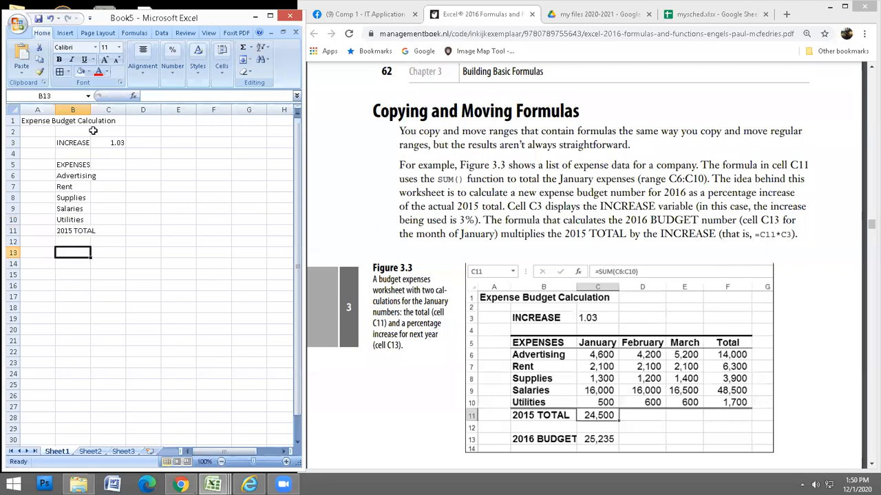
{"action": "type", "text": "2016"}
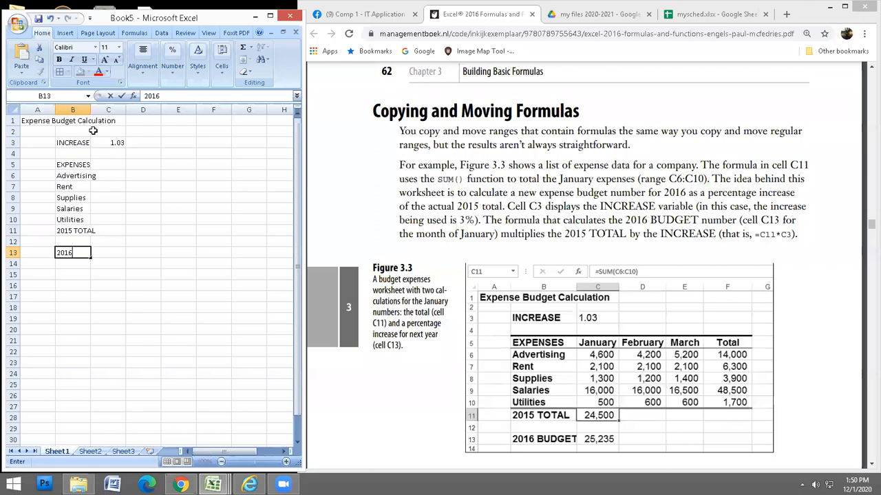
{"action": "type", "text": " BUDGET"}
{"action": "key", "text": "Return"}
{"action": "key", "text": "Up"}
{"action": "key", "text": "Up"}
{"action": "key", "text": "Up"}
{"action": "key", "text": "Up"}
{"action": "key", "text": "Up"}
{"action": "key", "text": "Up"}
{"action": "key", "text": "Up"}
{"action": "key", "text": "Up"}
{"action": "key", "text": "Up"}
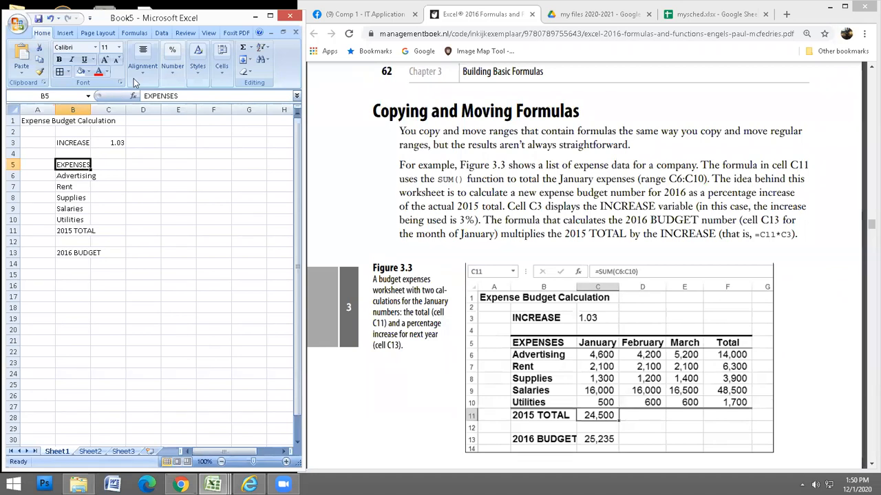
Select the entire sheet and set its font to Times New Roman, size 12.
{"action": "left_click", "coordinate": [10, 109]}
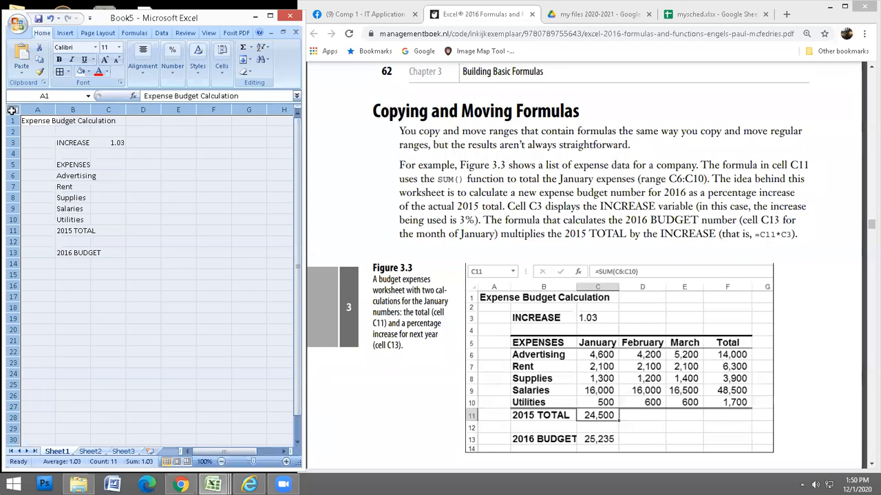
{"action": "left_click", "coordinate": [96, 47]}
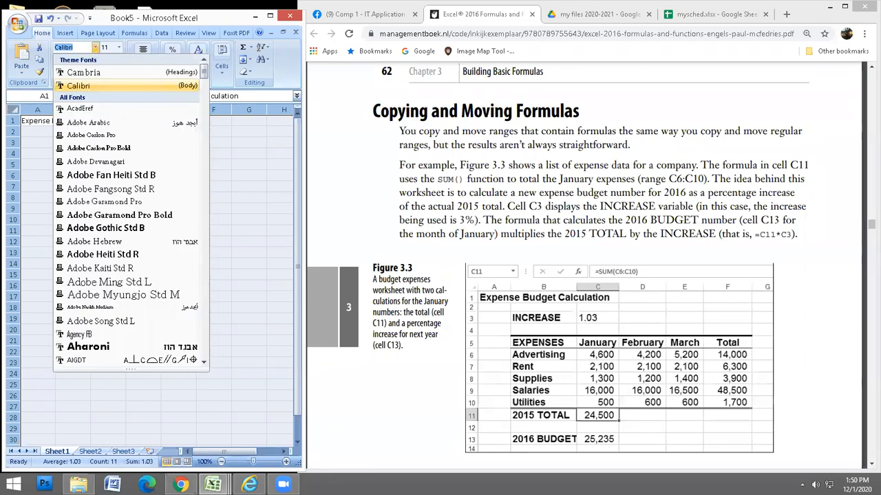
{"action": "type", "text": "Times New Ro"}
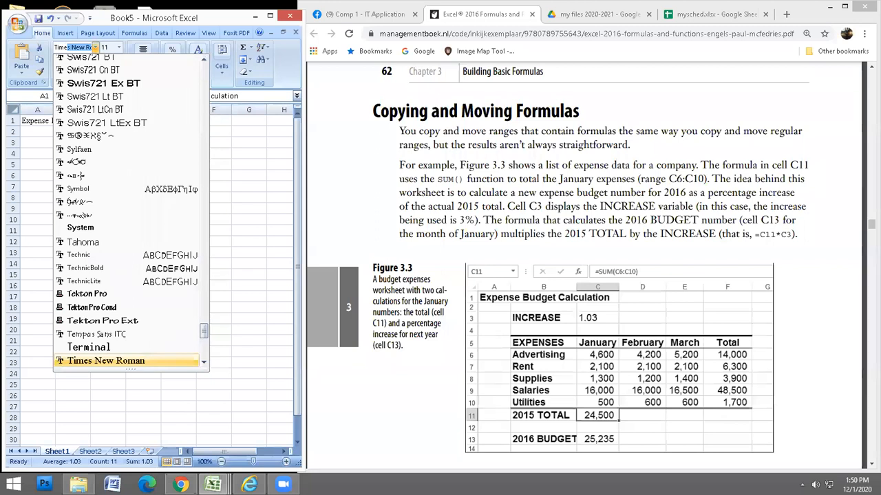
{"action": "key", "text": "Return"}
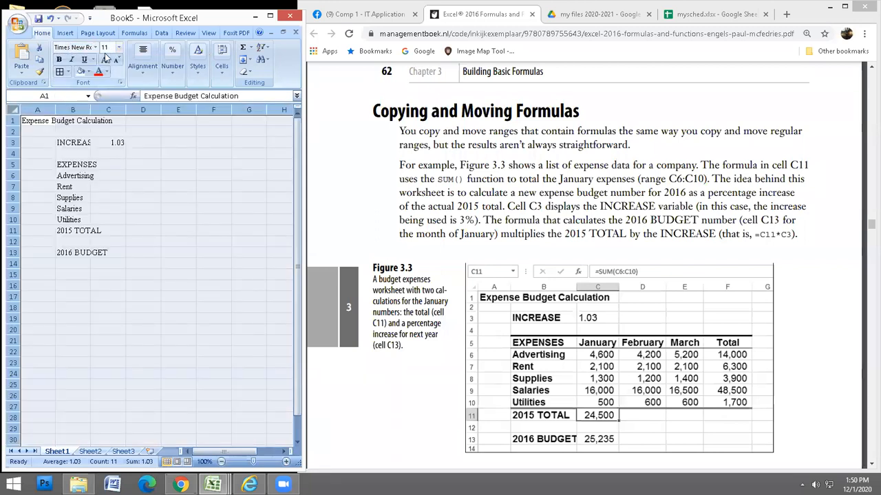
{"action": "left_click", "coordinate": [104, 60]}
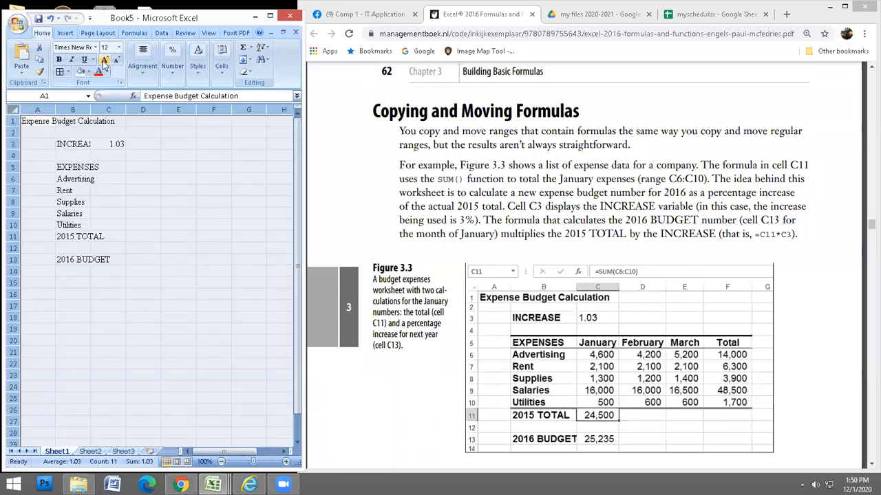
{"action": "left_click", "coordinate": [77, 166]}
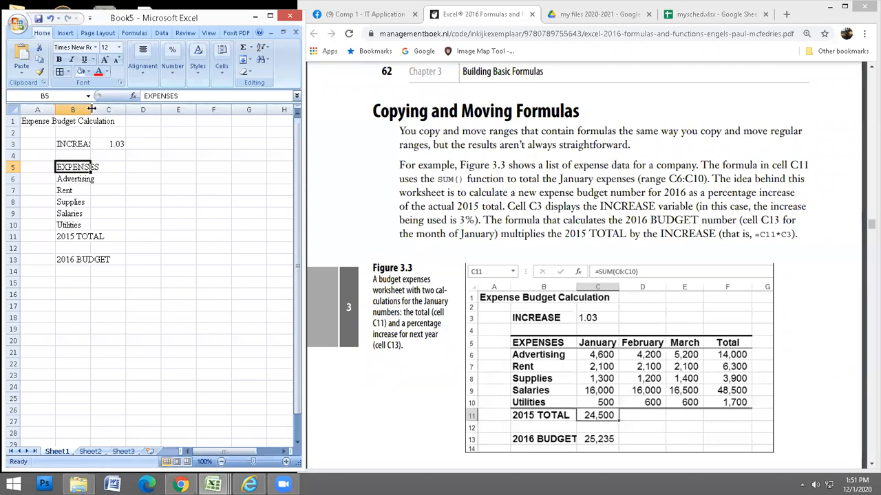
Auto-fit and slightly widen column B, then bold the labels in A1:B13.
{"action": "double_click", "coordinate": [90, 110]}
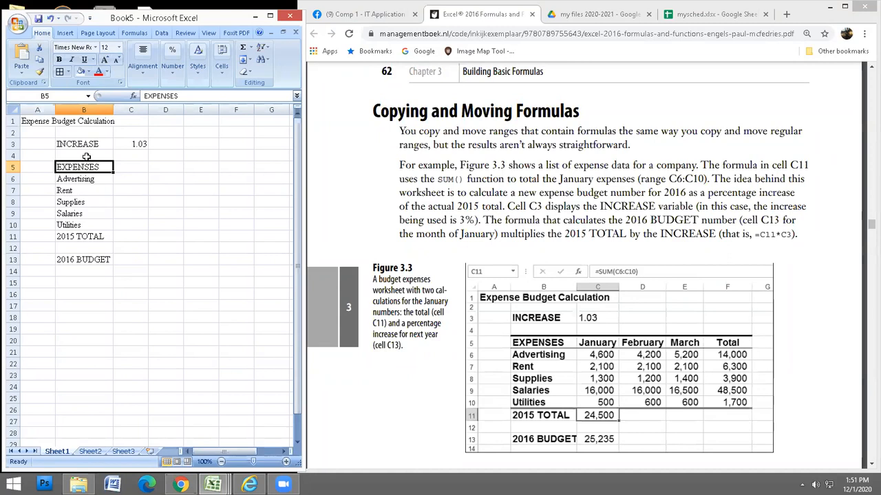
{"action": "mouse_move", "coordinate": [112, 110]}
{"action": "left_mouse_down"}
{"action": "mouse_move", "coordinate": [189, 110]}
{"action": "mouse_move", "coordinate": [123, 106]}
{"action": "left_mouse_up"}
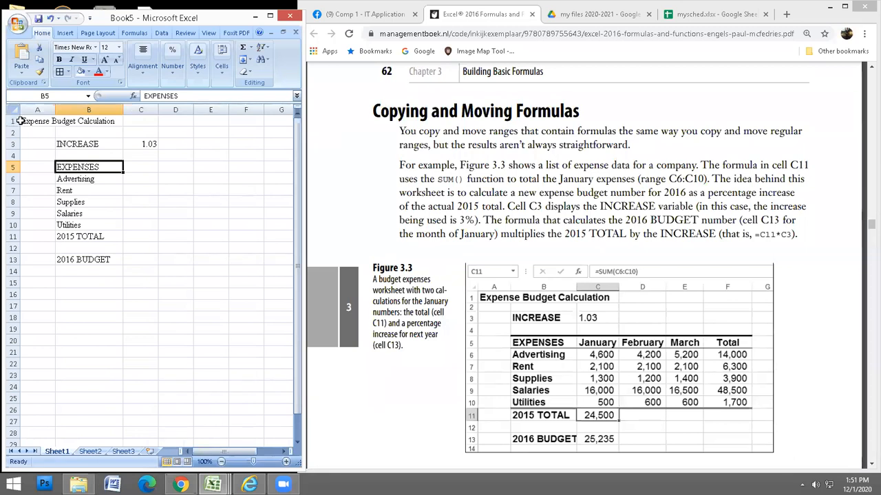
{"action": "left_click_drag", "start_coordinate": [25, 121], "coordinate": [82, 262]}
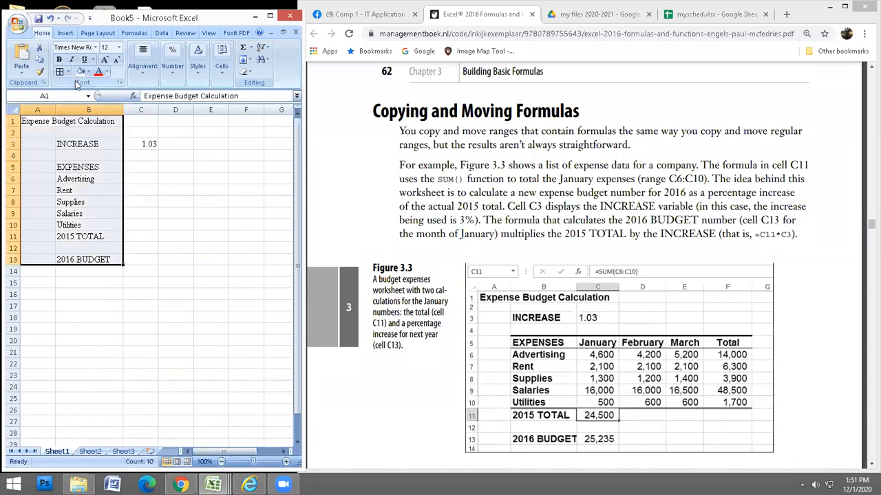
{"action": "left_click", "coordinate": [58, 59]}
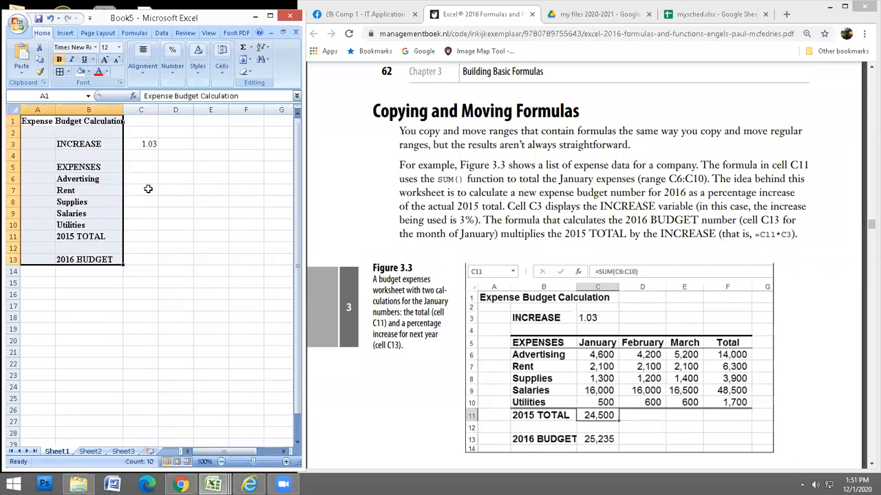
{"action": "left_click", "coordinate": [148, 189]}
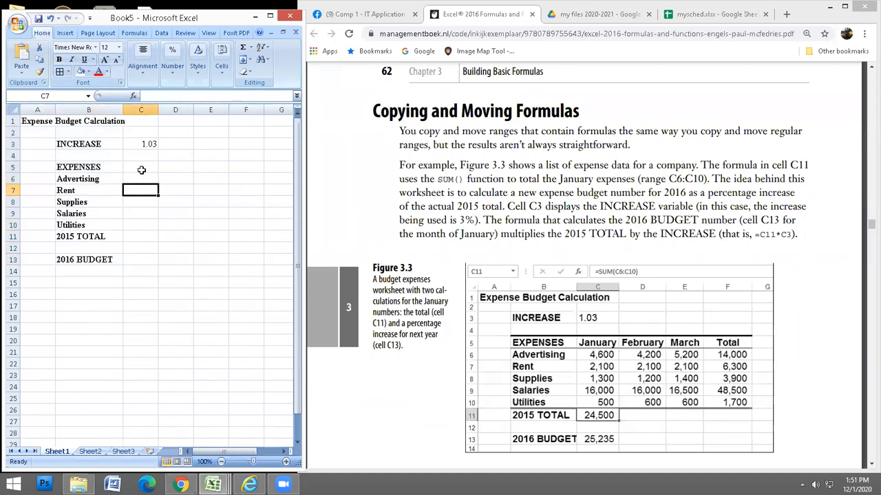
Fill bold January, February, March headings across C5:E5 and fit their column widths.
{"action": "left_click", "coordinate": [141, 167]}
{"action": "type", "text": "Jan"}
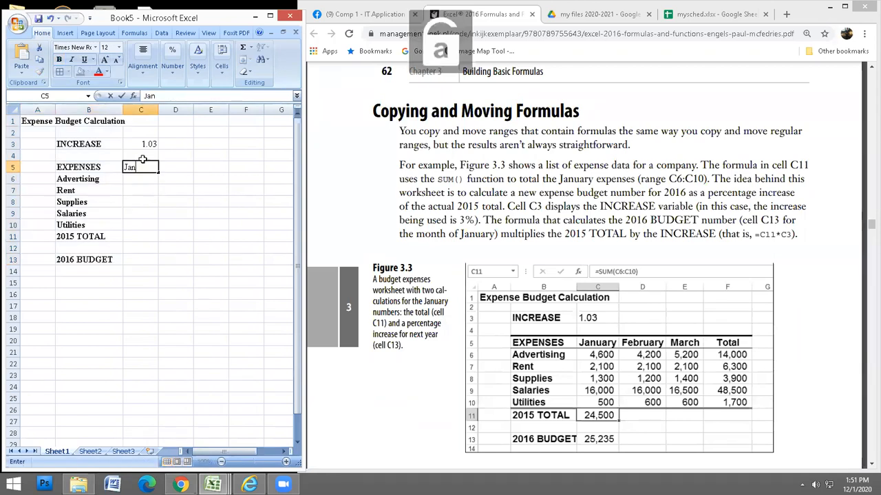
{"action": "type", "text": "uary"}
{"action": "key", "text": "Return"}
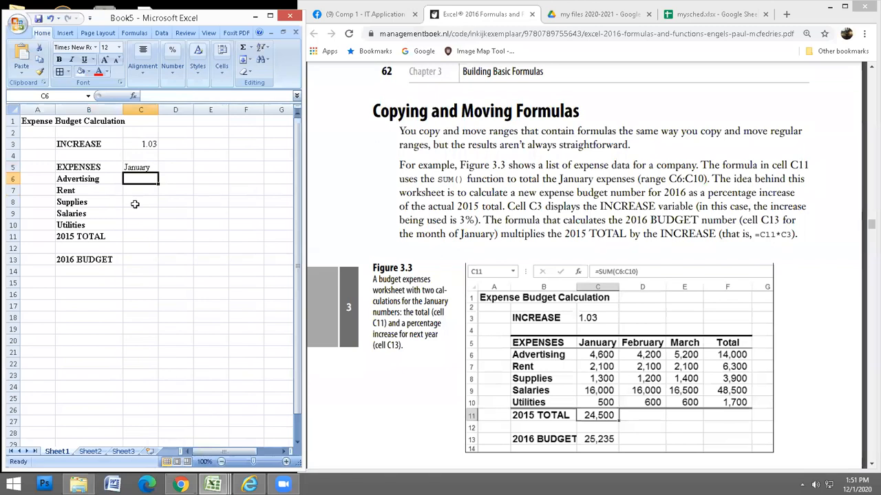
{"action": "left_click", "coordinate": [148, 167]}
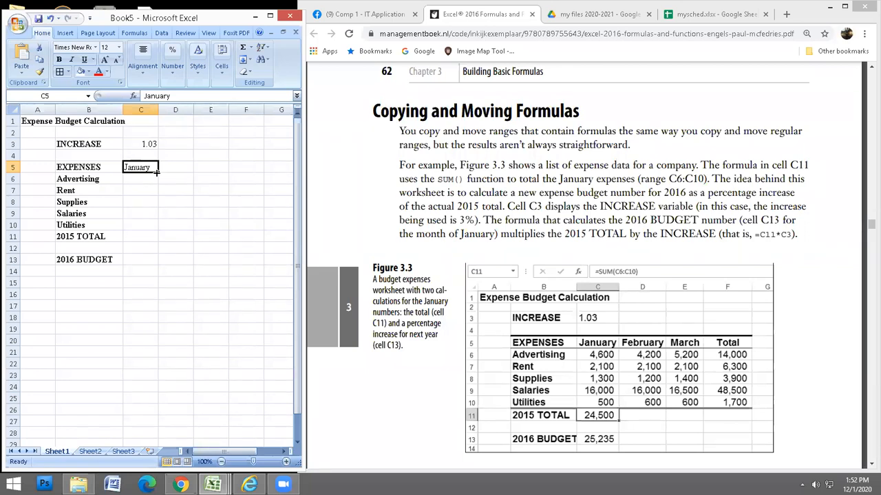
{"action": "left_click_drag", "start_coordinate": [157, 173], "coordinate": [223, 173]}
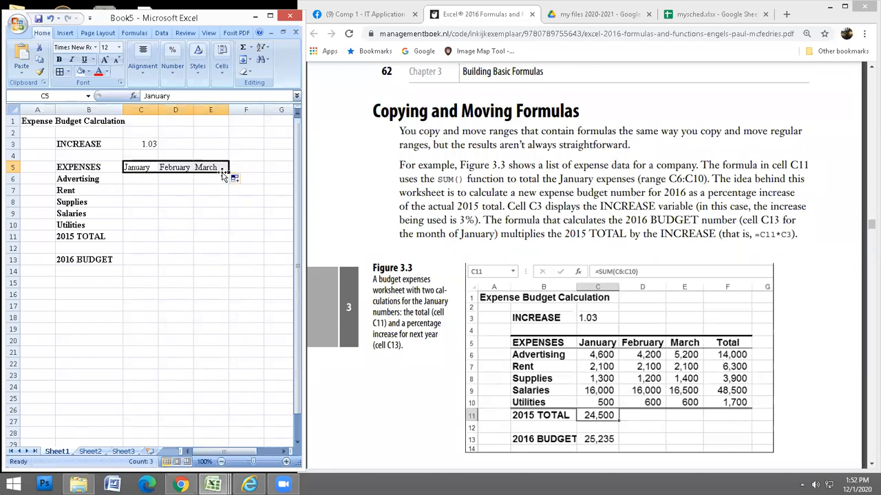
{"action": "left_click", "coordinate": [59, 59]}
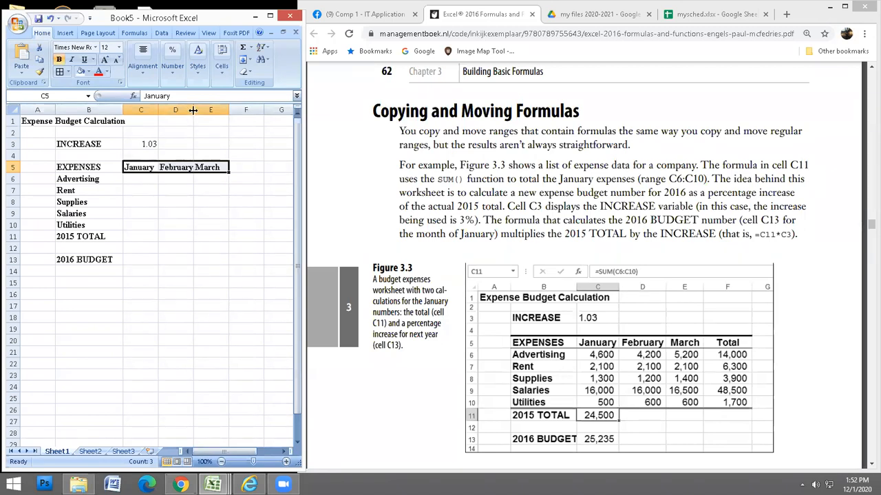
{"action": "left_click_drag", "start_coordinate": [193, 110], "coordinate": [195, 110]}
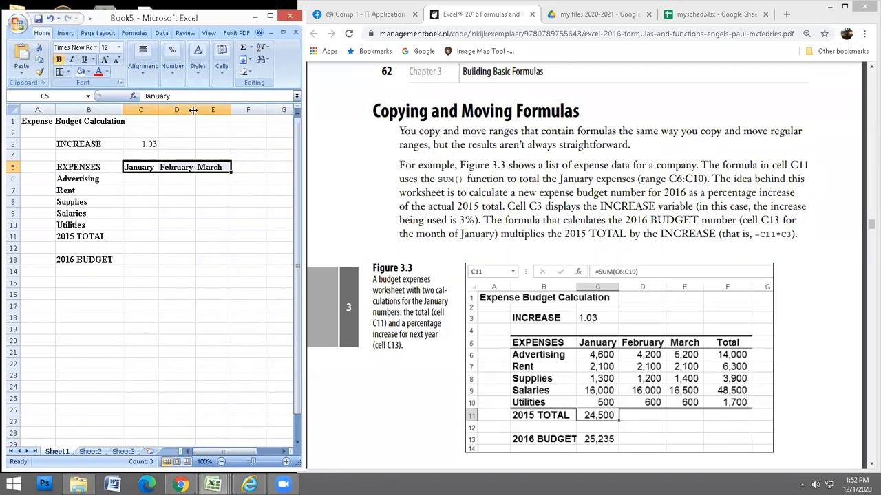
{"action": "double_click", "coordinate": [231, 110]}
{"action": "left_click", "coordinate": [216, 216]}
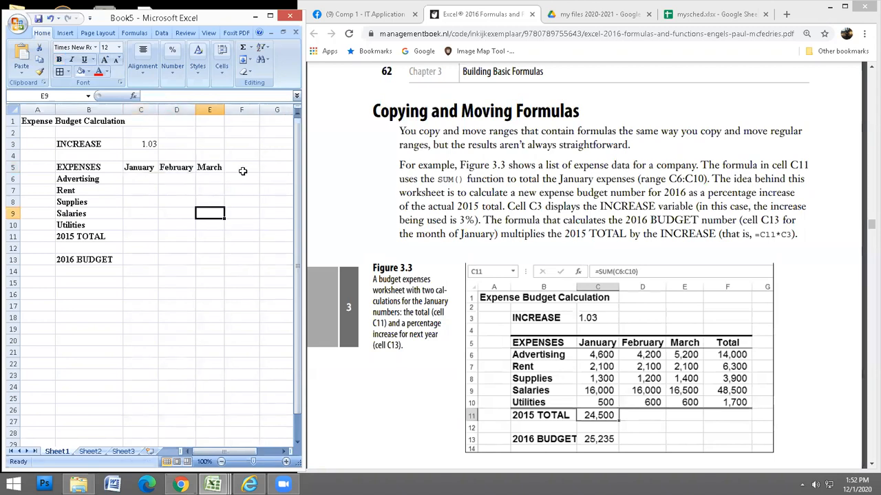
Add the heading Total in F5, correcting the typo 'Totla'.
{"action": "left_click", "coordinate": [245, 167]}
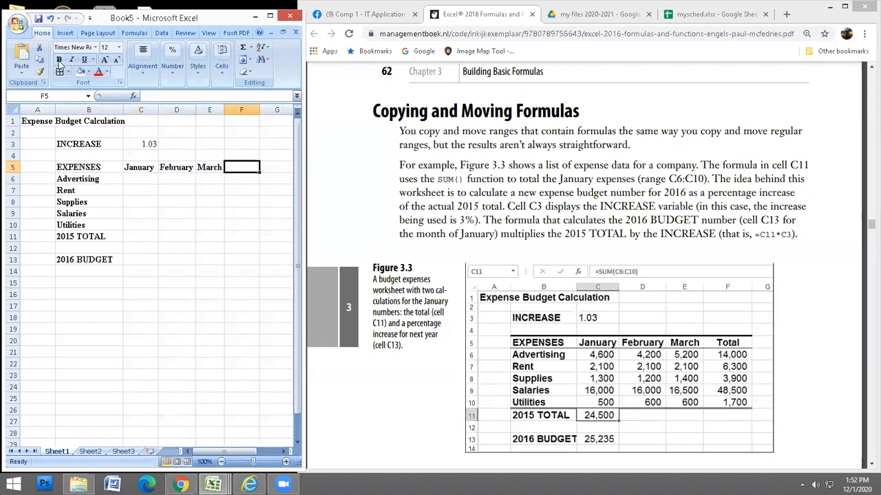
{"action": "type", "text": "Totla"}
{"action": "key", "text": "Return"}
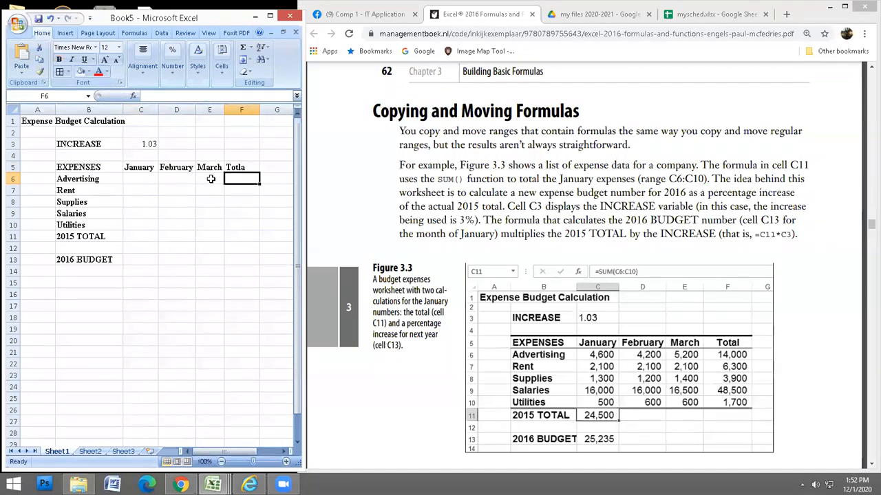
{"action": "double_click", "coordinate": [240, 167]}
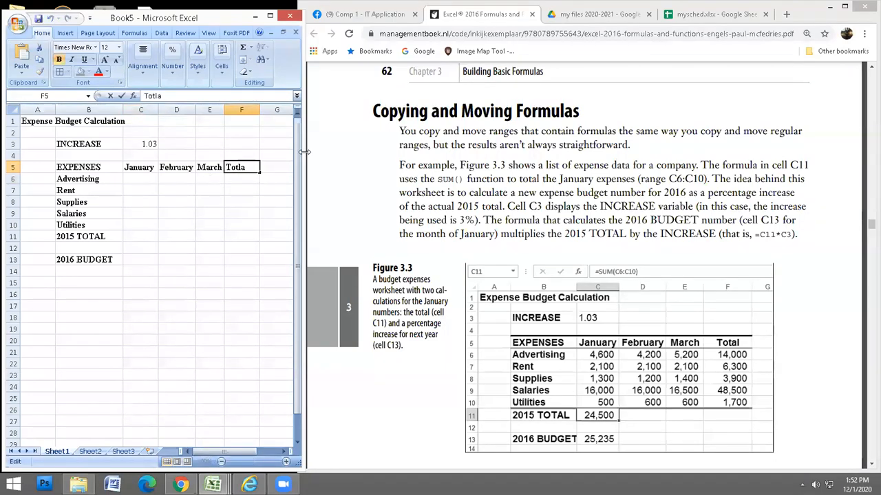
{"action": "type", "text": "a"}
{"action": "key", "text": "Right"}
{"action": "key", "text": "Delete"}
{"action": "key", "text": "Return"}
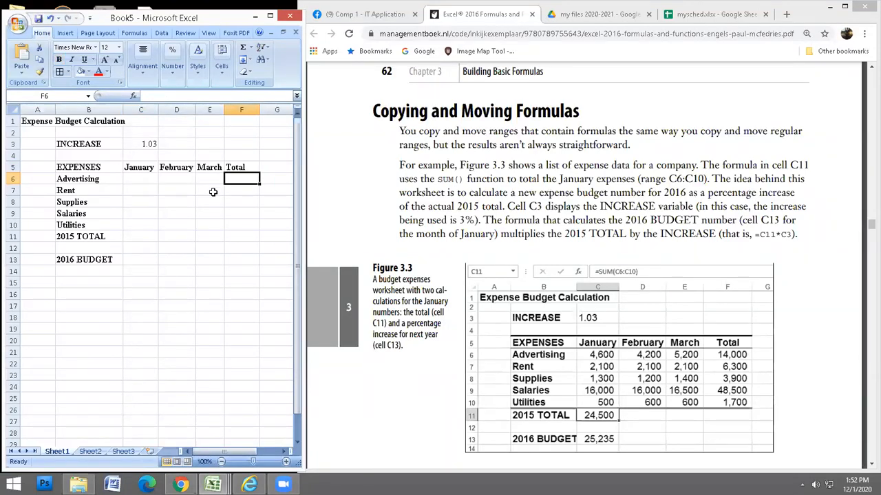
Enter 4600 in C6 for January Advertising, then select C6:E10.
{"action": "left_click", "coordinate": [141, 182]}
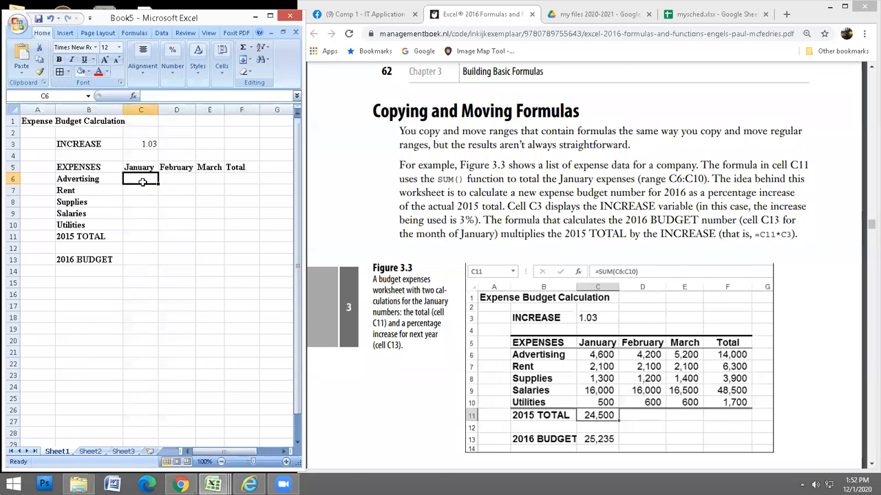
{"action": "type", "text": "4600"}
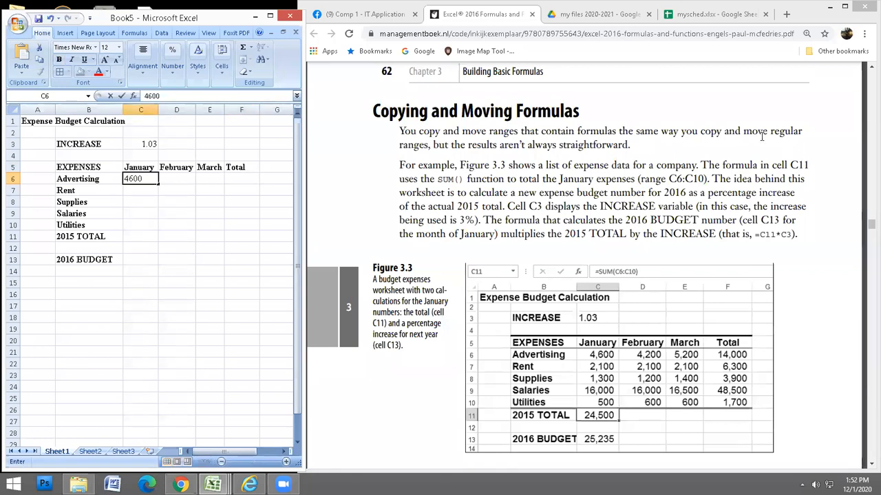
{"action": "key", "text": "Return"}
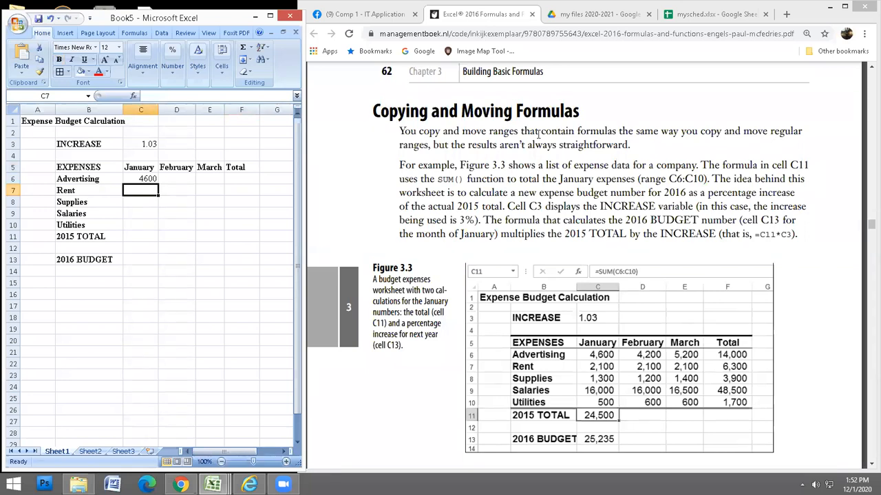
{"action": "left_click_drag", "start_coordinate": [130, 178], "coordinate": [218, 228]}
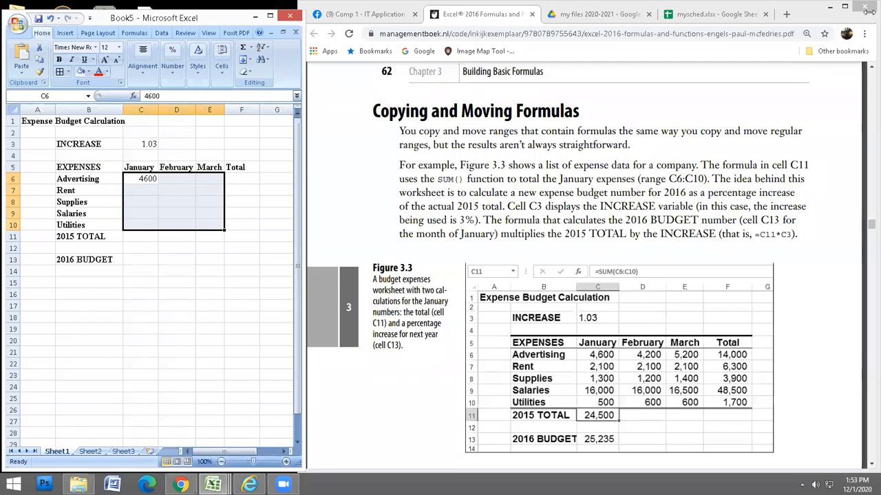
Enter January's remaining amounts: Rent 2100, Supplies 1300, Salaries 16000, Utilities 500.
{"action": "key", "text": "Return"}
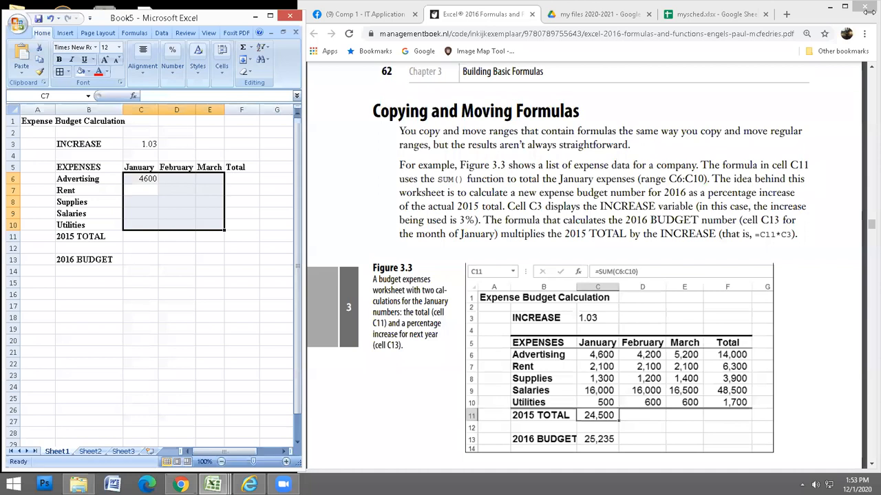
{"action": "type", "text": "2100"}
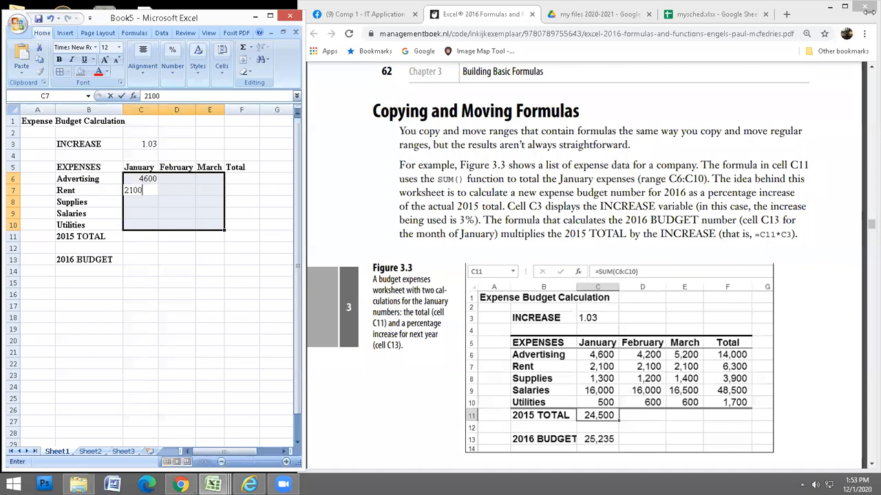
{"action": "key", "text": "Return"}
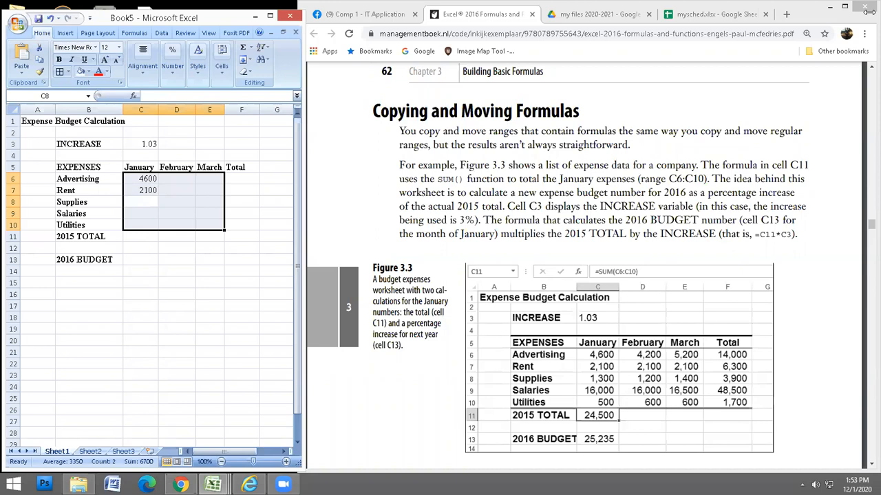
{"action": "type", "text": "1300"}
{"action": "key", "text": "Return"}
{"action": "type", "text": "16000"}
{"action": "key", "text": "Return"}
{"action": "type", "text": "500"}
{"action": "key", "text": "Return"}
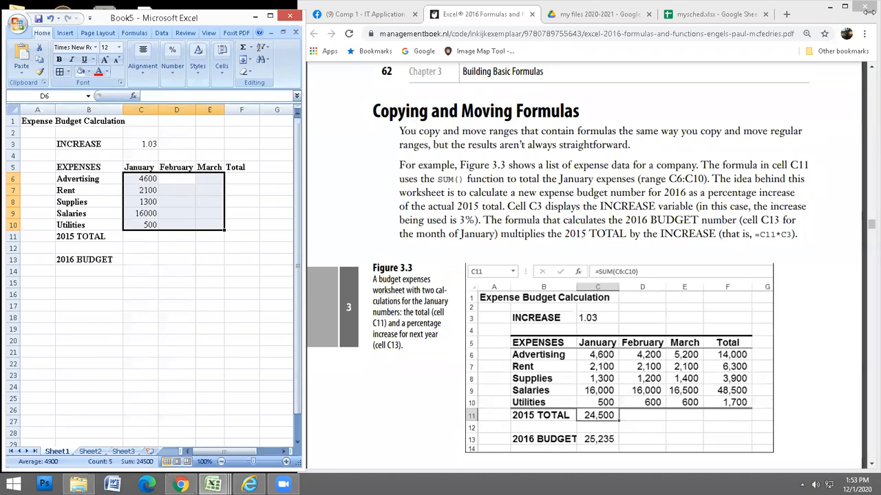
Enter February's amounts: 4200, 2100, 1200, 16000 and 600.
{"action": "type", "text": "4200"}
{"action": "key", "text": "Return"}
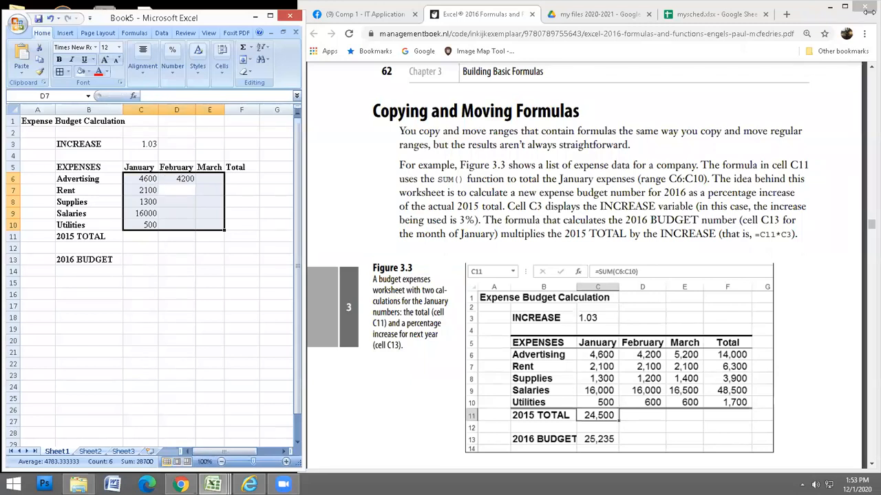
{"action": "type", "text": "2100"}
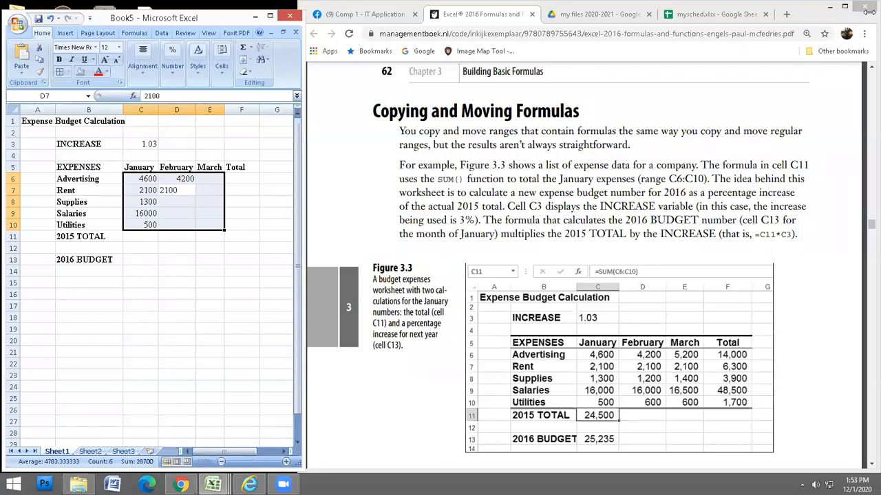
{"action": "key", "text": "Return"}
{"action": "type", "text": "1"}
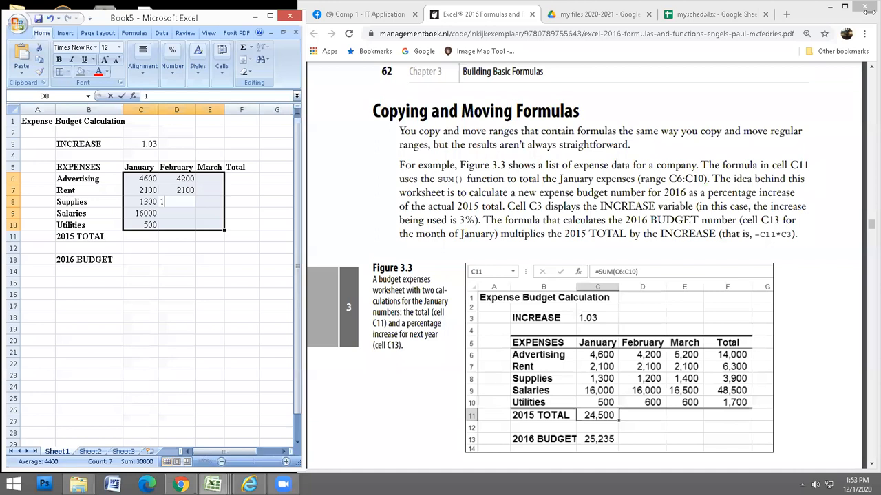
{"action": "type", "text": "200"}
{"action": "key", "text": "Return"}
{"action": "type", "text": "160"}
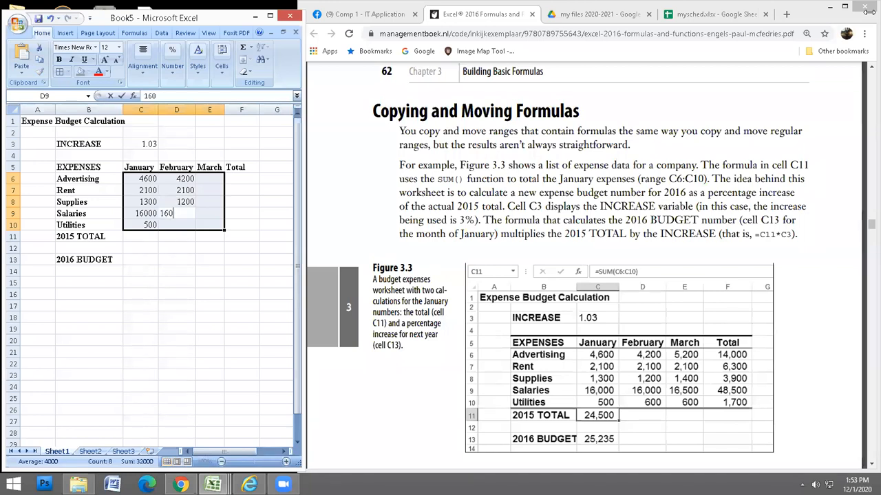
{"action": "type", "text": "00"}
{"action": "key", "text": "Return"}
{"action": "type", "text": "6"}
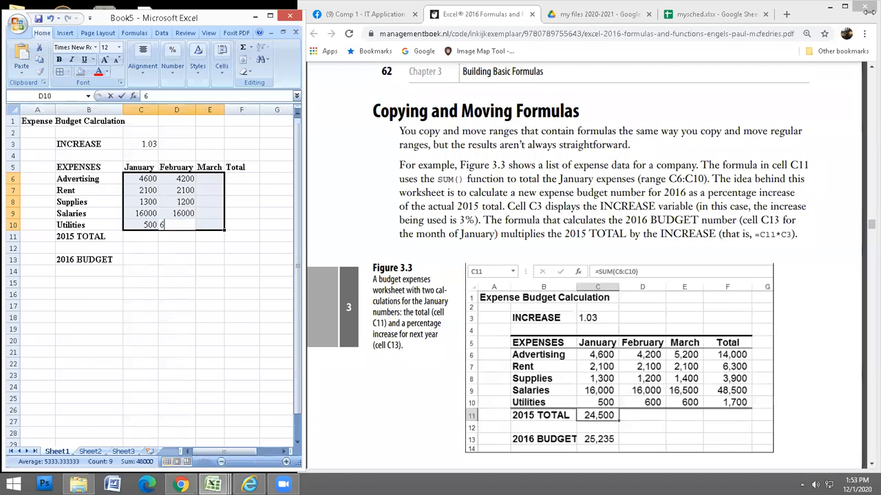
{"action": "type", "text": "00"}
{"action": "key", "text": "Return"}
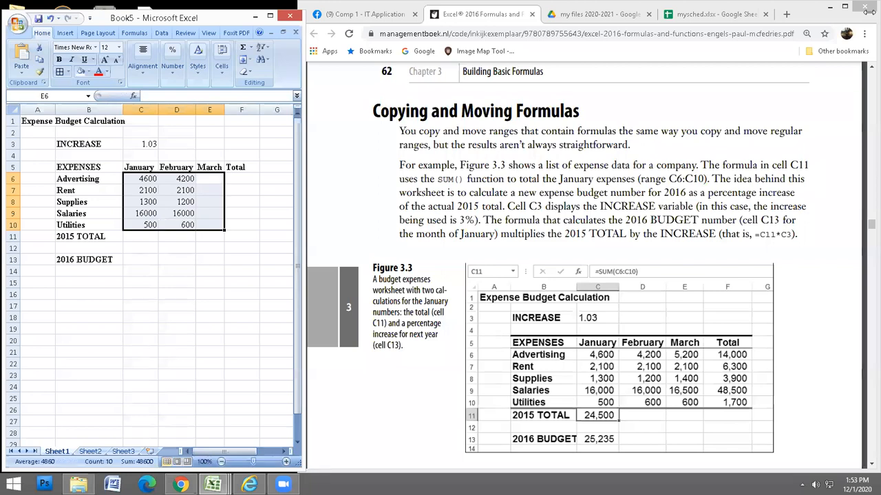
Enter March's amounts: 5200, 2100, 1400, 16500 and 600.
{"action": "type", "text": "5200"}
{"action": "key", "text": "Return"}
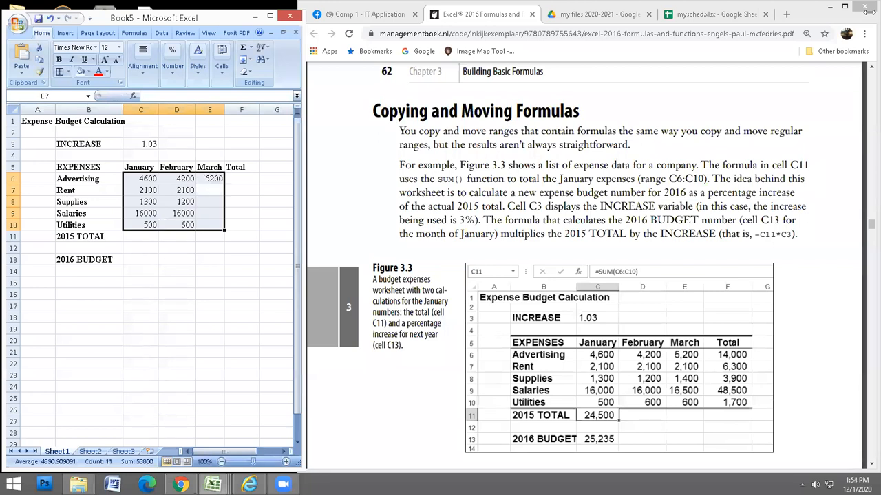
{"action": "type", "text": "2100"}
{"action": "key", "text": "Return"}
{"action": "type", "text": "1400"}
{"action": "key", "text": "Return"}
{"action": "type", "text": "16"}
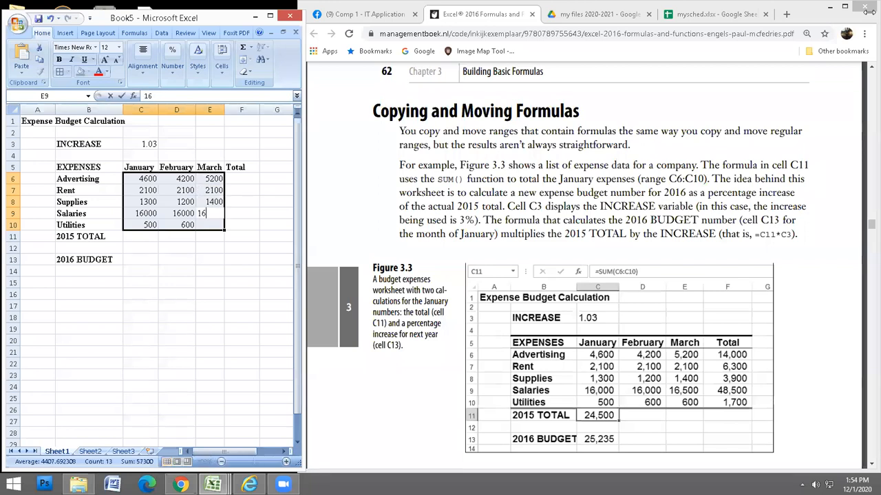
{"action": "type", "text": "500"}
{"action": "key", "text": "Return"}
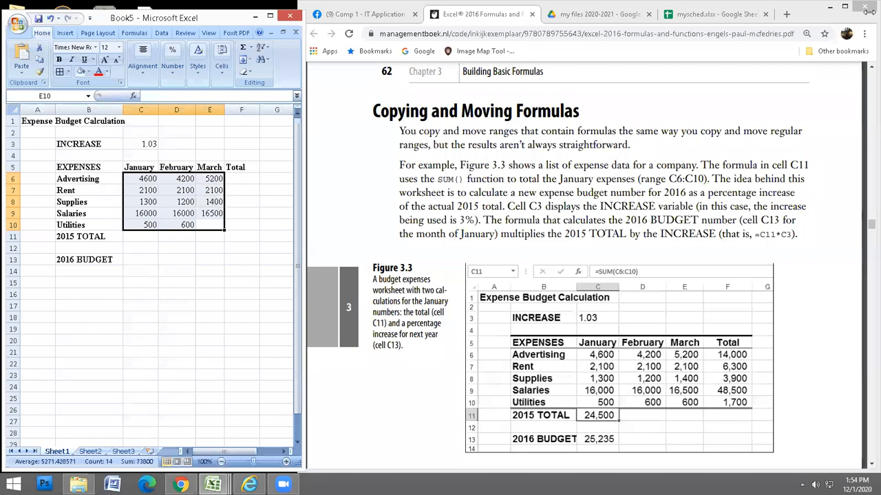
{"action": "type", "text": "600"}
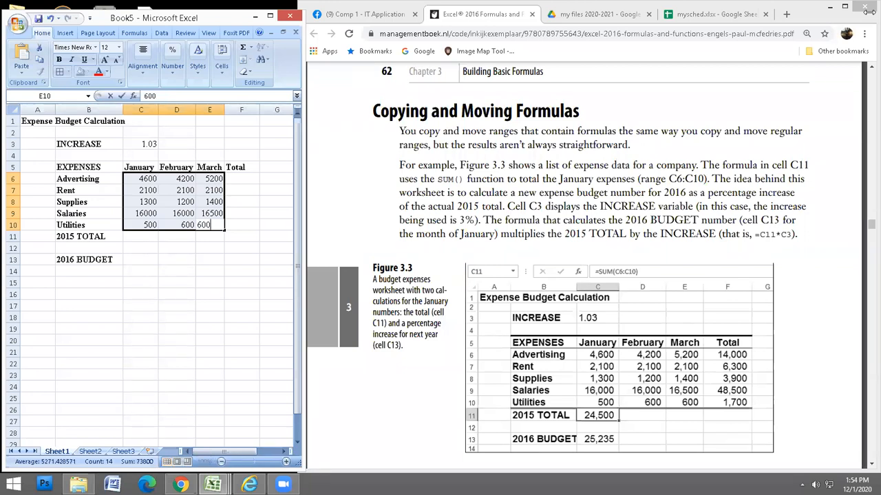
{"action": "key", "text": "Return"}
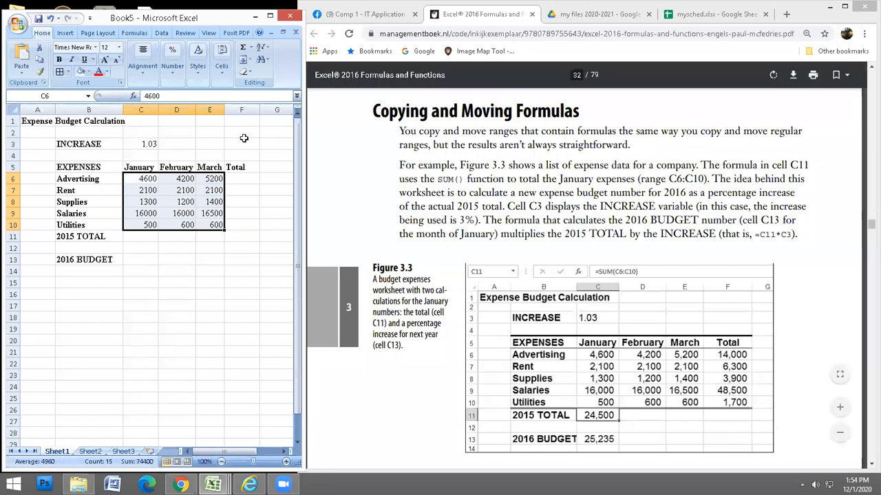
Select the whole sheet, look at Fill Color and Borders options, and maximize the Book5 window.
{"action": "left_click", "coordinate": [237, 142]}
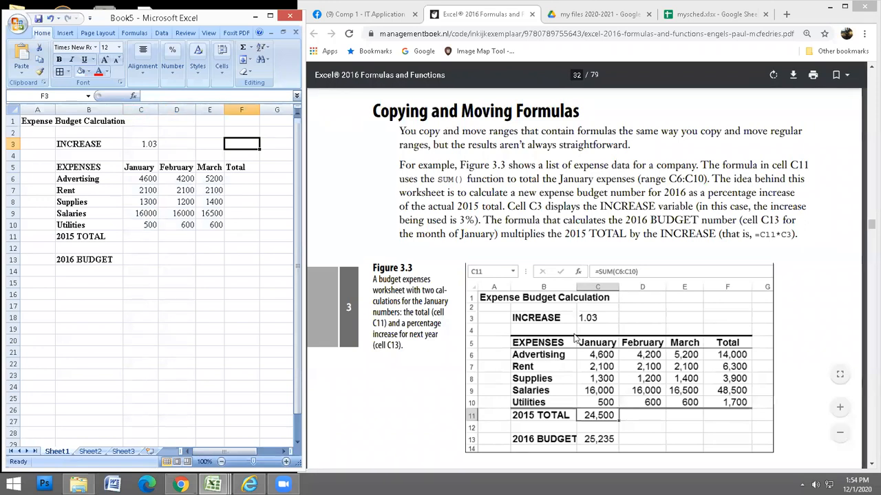
{"action": "left_click", "coordinate": [165, 252]}
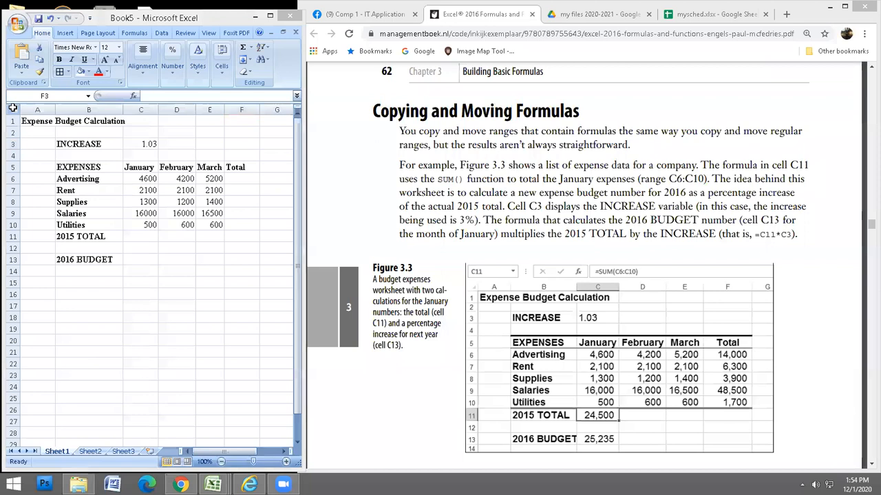
{"action": "left_click", "coordinate": [12, 108]}
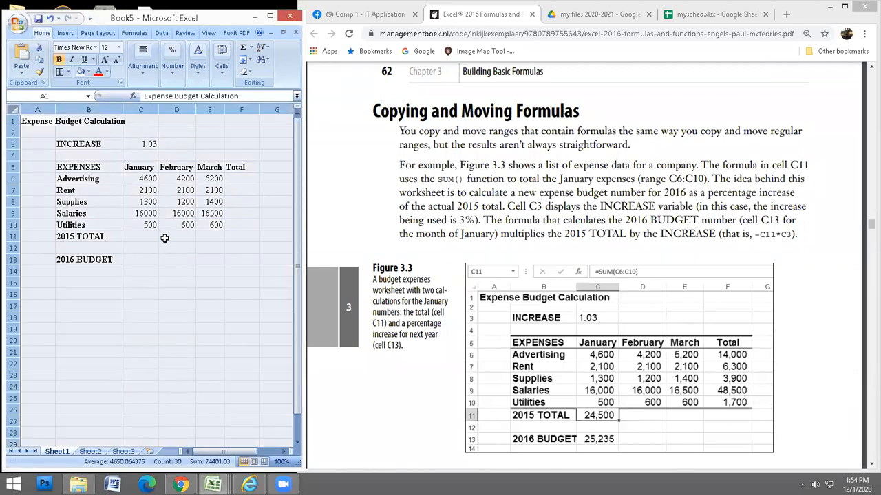
{"action": "left_click", "coordinate": [88, 73]}
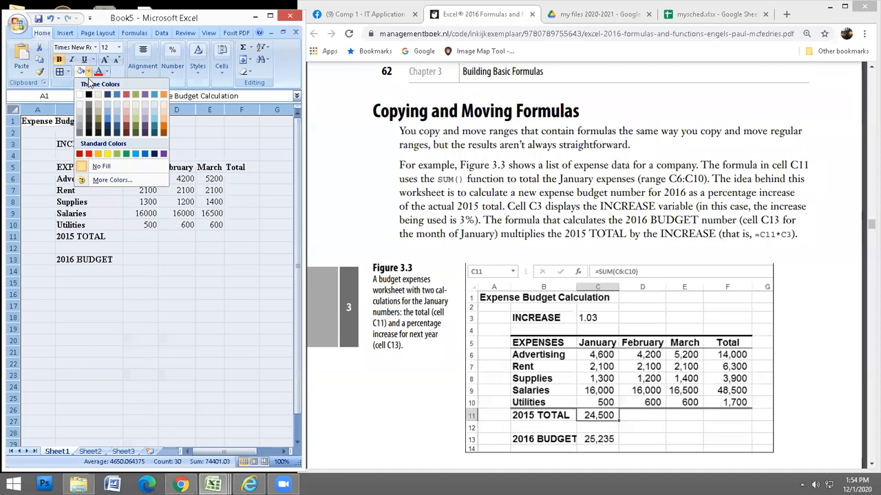
{"action": "left_click", "coordinate": [186, 272]}
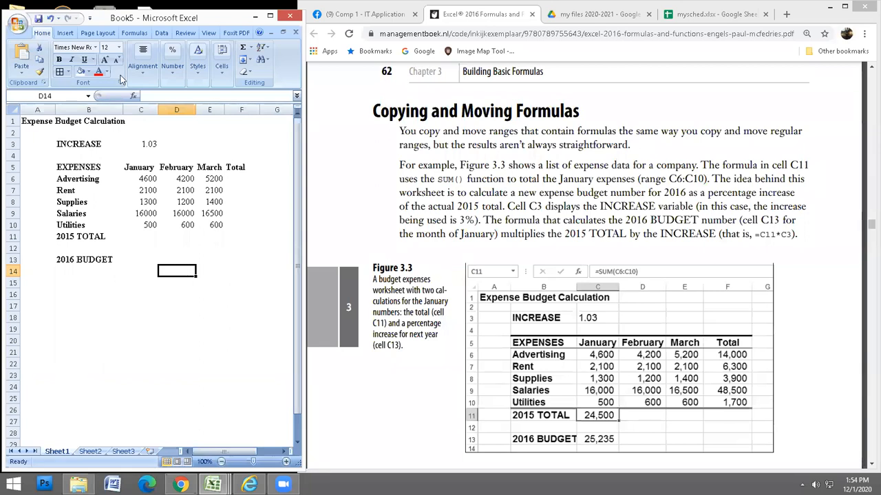
{"action": "left_click", "coordinate": [68, 72]}
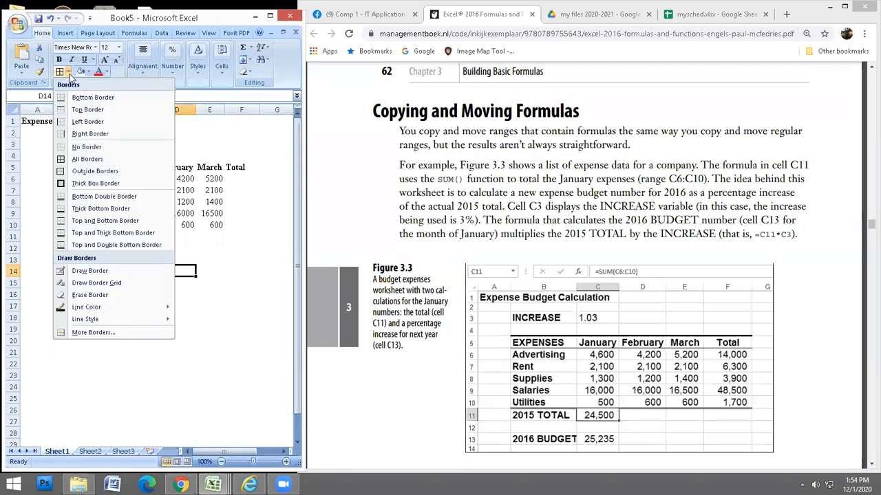
{"action": "left_click", "coordinate": [270, 15]}
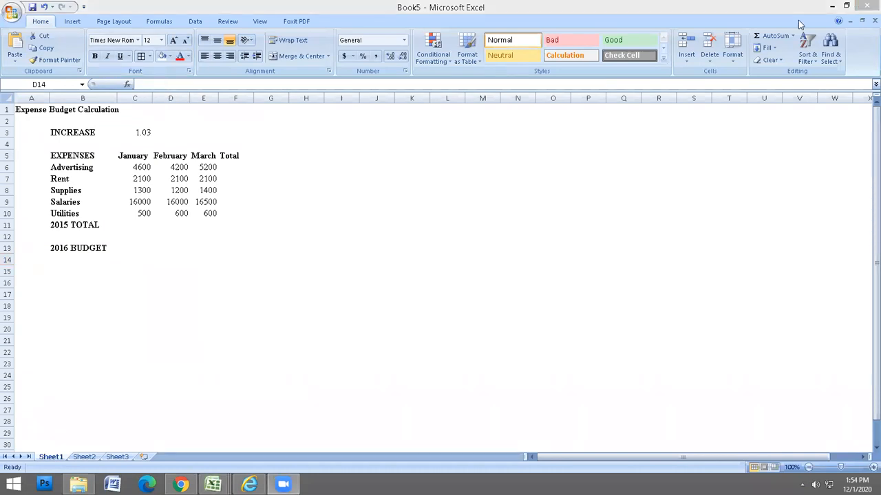
Restore the Book5 window so it sits beside the textbook again.
{"action": "left_click", "coordinate": [846, 6]}
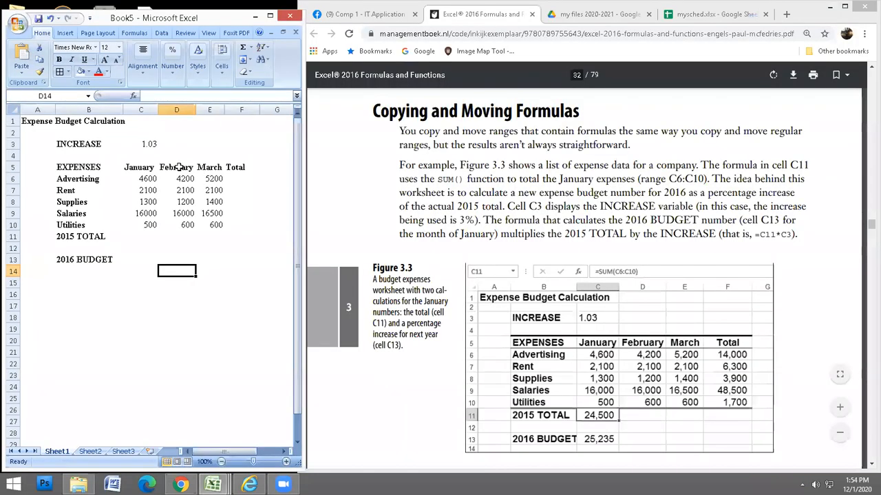
{"action": "left_click", "coordinate": [68, 72]}
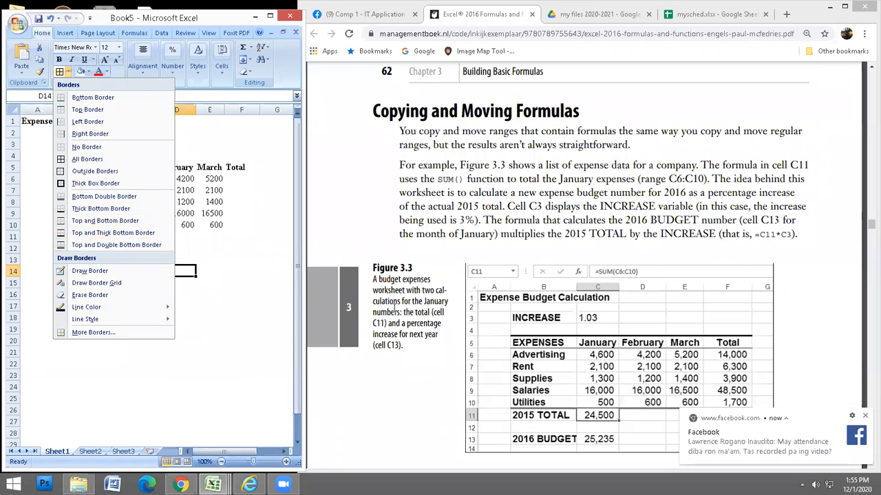
{"action": "left_click", "coordinate": [221, 306]}
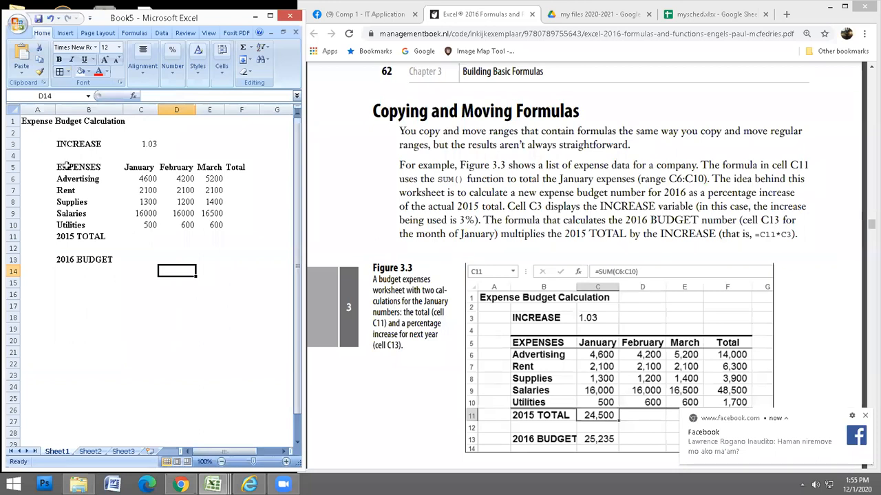
Give B4:F4 a Thick Bottom Border, then select the EXPENSES header row B5:F5.
{"action": "left_click_drag", "start_coordinate": [60, 157], "coordinate": [237, 156]}
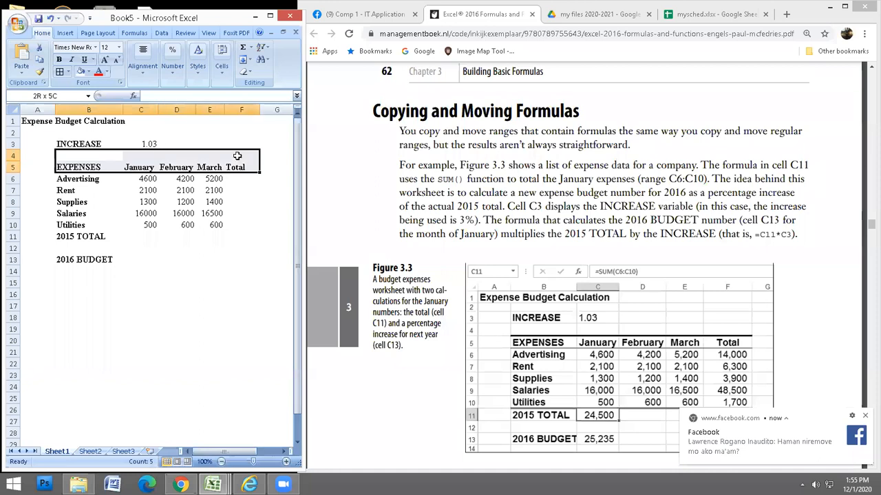
{"action": "left_click", "coordinate": [68, 71]}
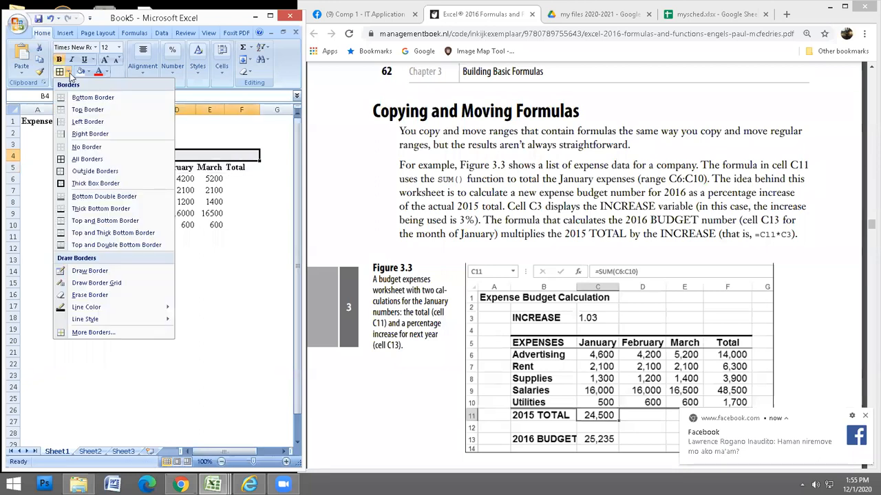
{"action": "left_click", "coordinate": [75, 208]}
{"action": "left_click", "coordinate": [111, 260]}
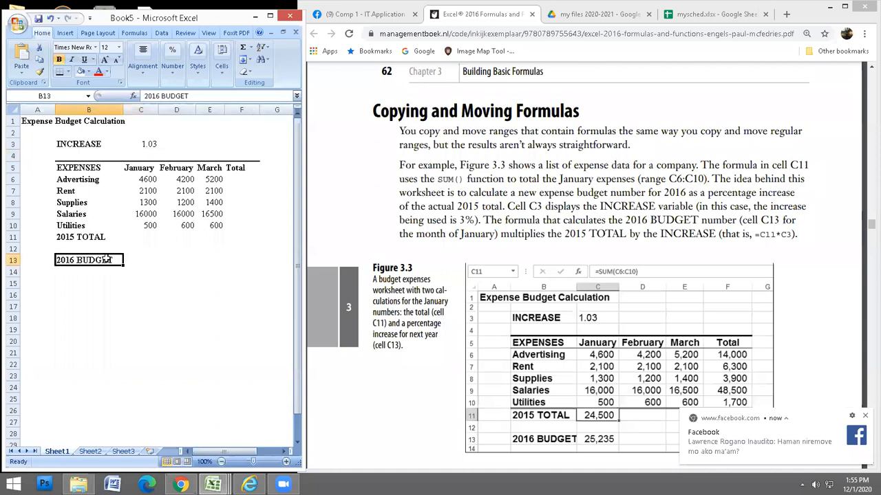
{"action": "left_click", "coordinate": [63, 167]}
{"action": "left_click_drag", "start_coordinate": [64, 167], "coordinate": [236, 170]}
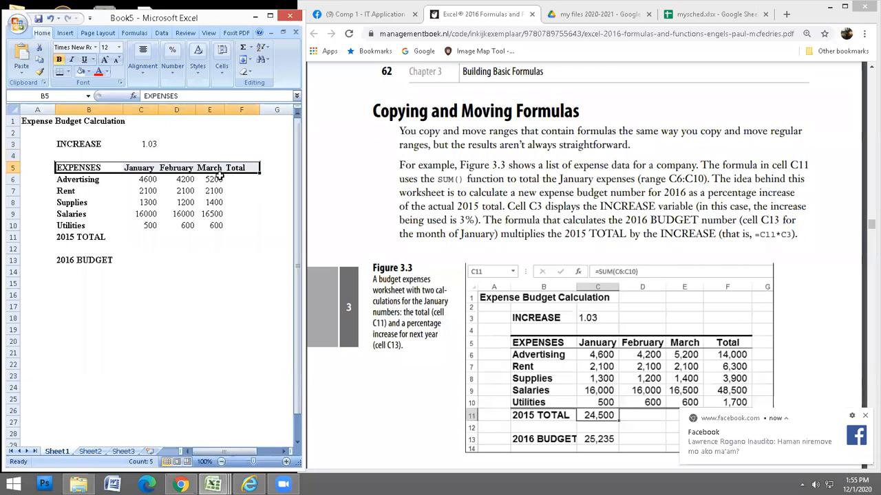
Border the EXPENSES header row and give the Utilities row B10:F10 a double bottom border.
{"action": "left_click", "coordinate": [68, 72]}
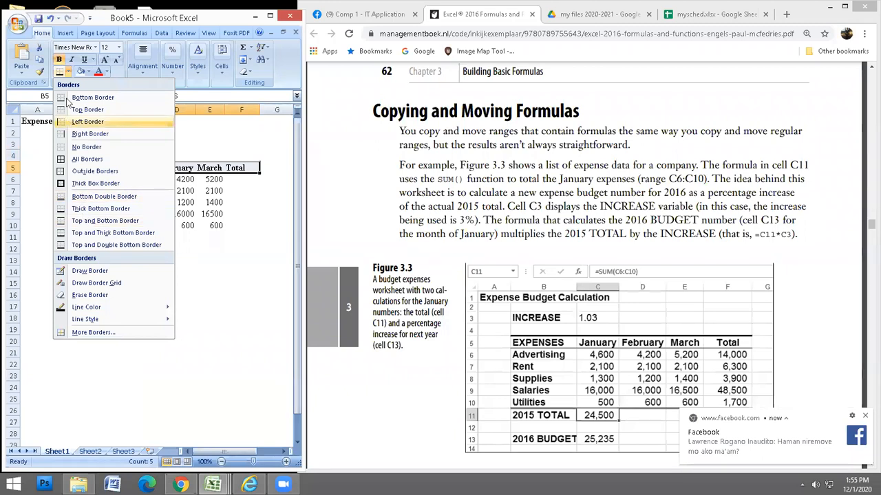
{"action": "left_click", "coordinate": [119, 235]}
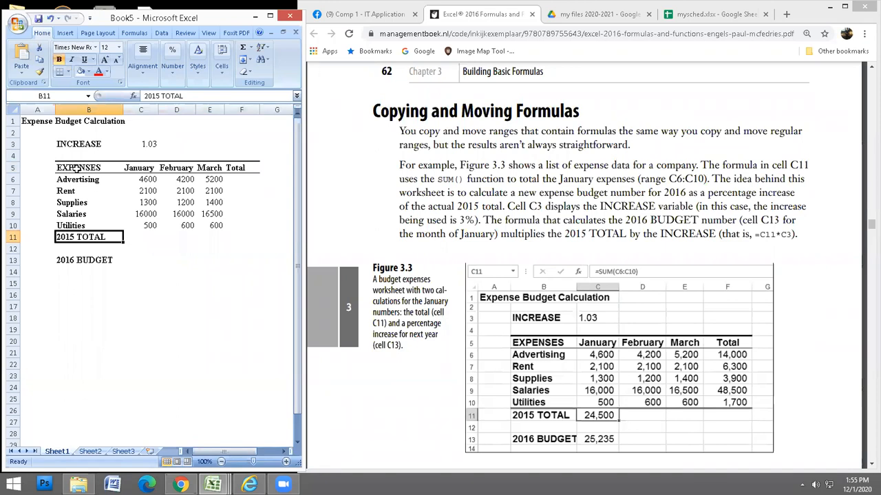
{"action": "left_click_drag", "start_coordinate": [78, 227], "coordinate": [232, 234]}
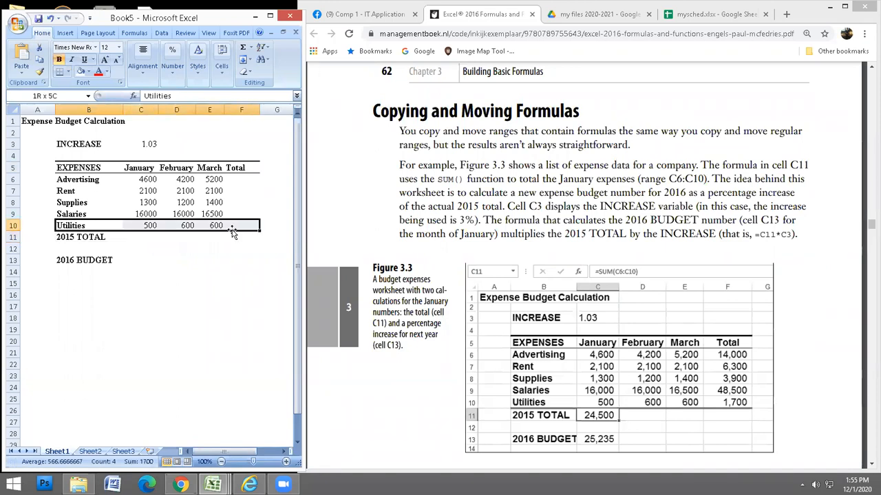
{"action": "left_click", "coordinate": [68, 72]}
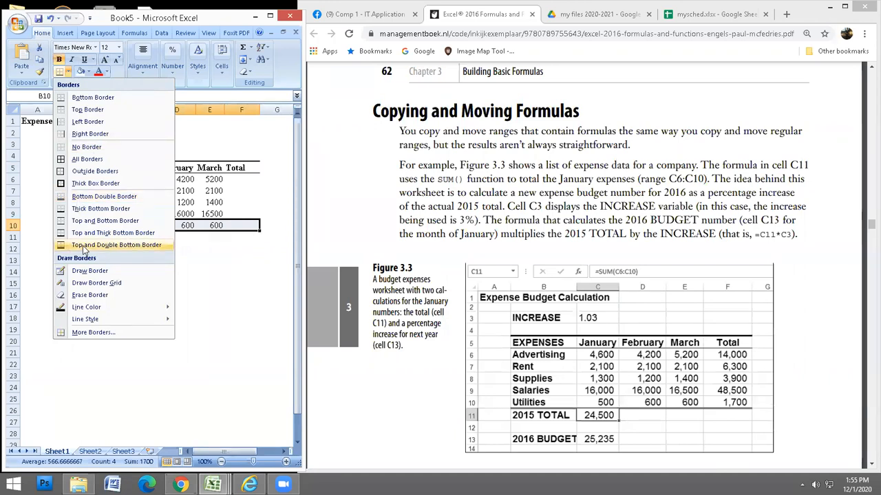
{"action": "left_click", "coordinate": [86, 196]}
{"action": "left_click", "coordinate": [166, 279]}
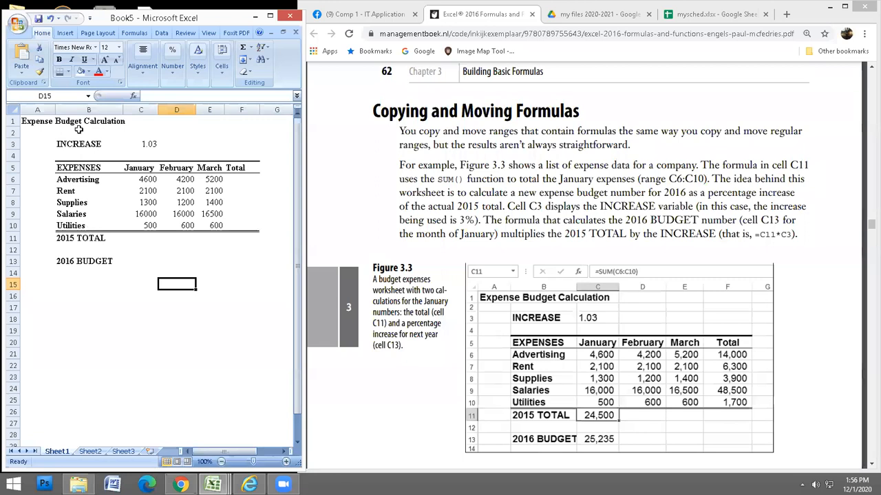
Enter =C6+C7+C8+C9+C10 in C11 to total January's five expenses.
{"action": "left_click", "coordinate": [147, 144]}
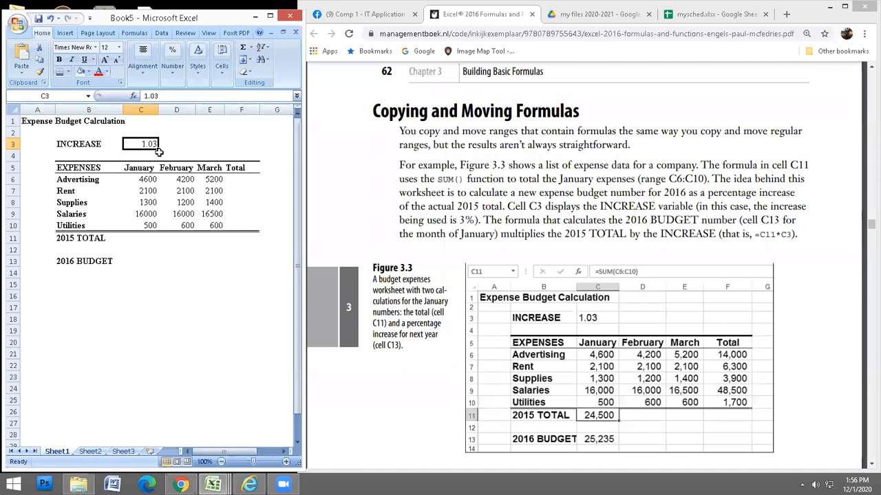
{"action": "left_click", "coordinate": [143, 240]}
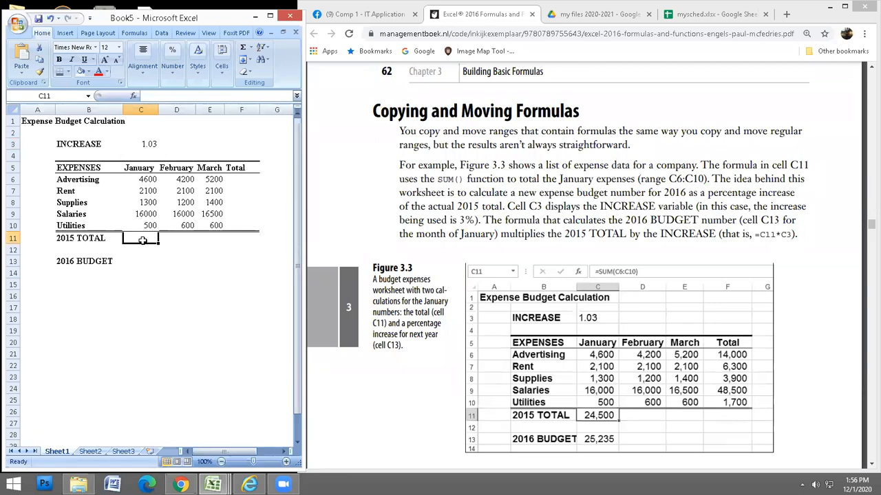
{"action": "type", "text": "="}
{"action": "left_click", "coordinate": [145, 179]}
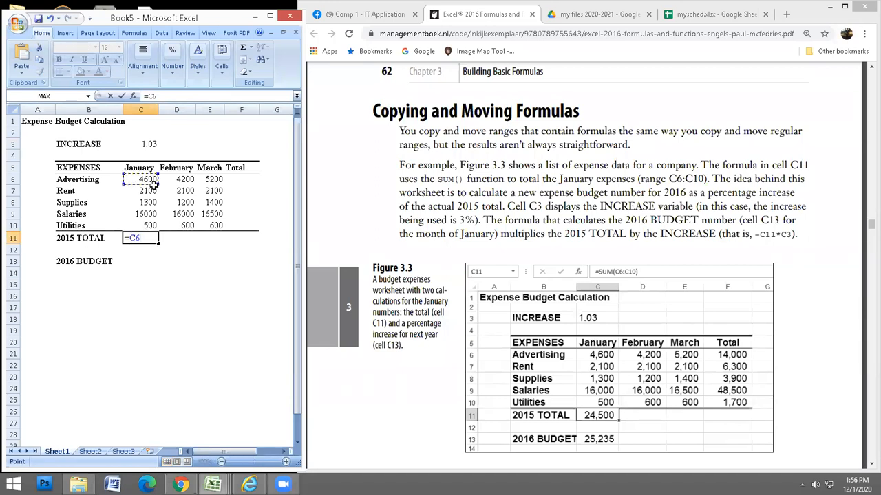
{"action": "type", "text": "+"}
{"action": "left_click", "coordinate": [152, 193]}
{"action": "type", "text": "+"}
{"action": "left_click", "coordinate": [151, 205]}
{"action": "type", "text": "+"}
{"action": "left_click", "coordinate": [149, 214]}
{"action": "type", "text": "+"}
{"action": "left_click", "coordinate": [151, 225]}
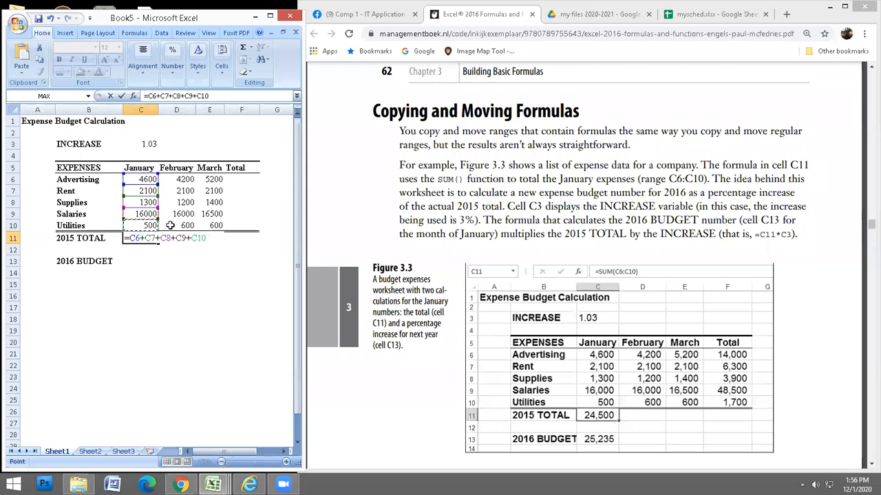
{"action": "key", "text": "Return"}
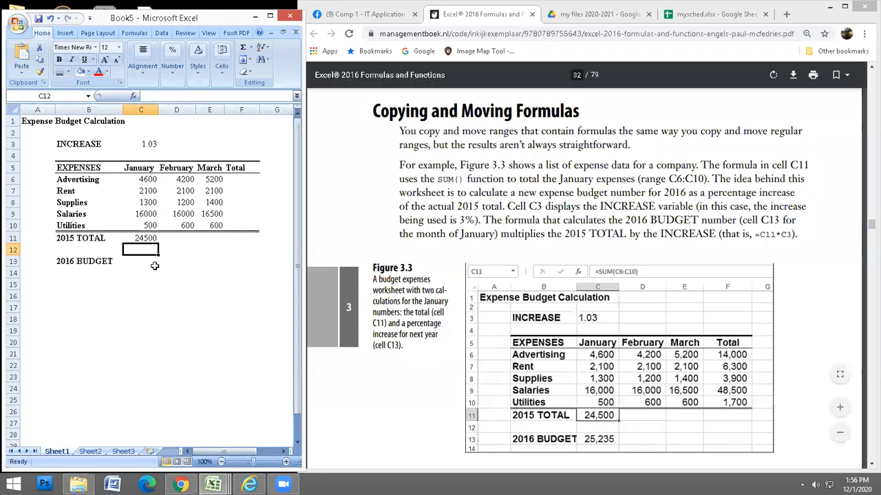
Replace C11's formula with AutoSum's =SUM(C6:C10), still showing 24500.
{"action": "left_click", "coordinate": [142, 239]}
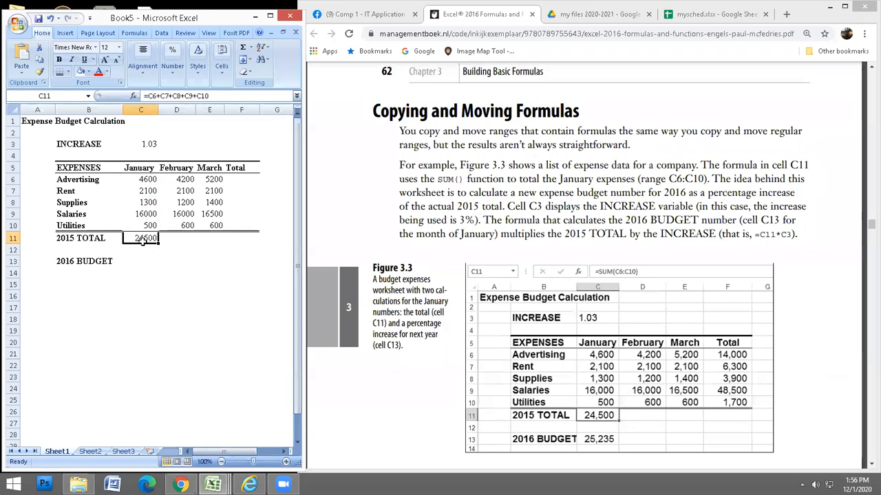
{"action": "type", "text": "=sum"}
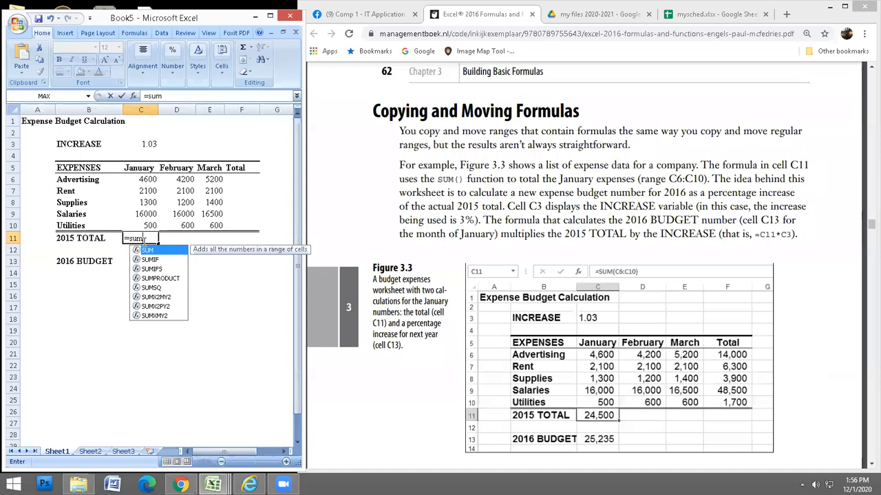
{"action": "type", "text": "("}
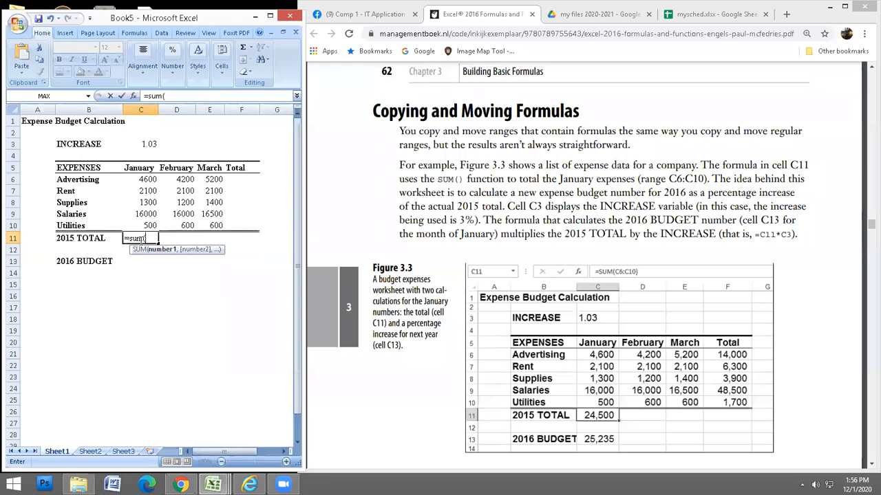
{"action": "key", "text": "Escape"}
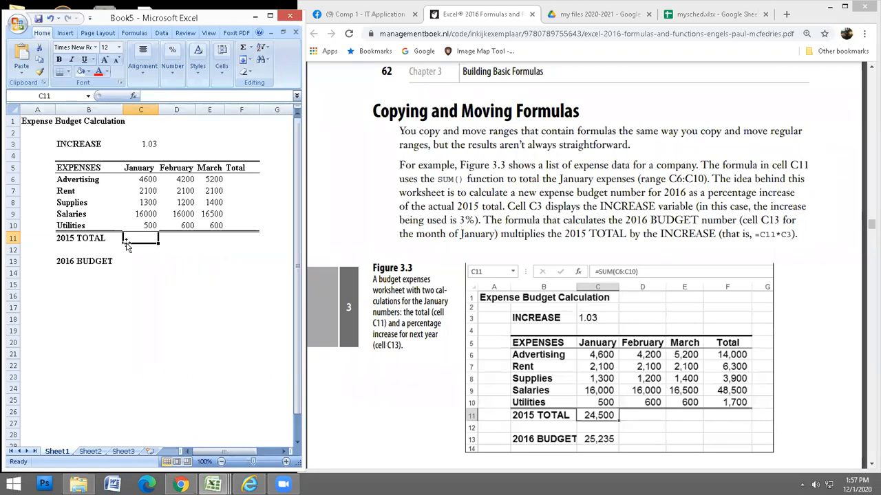
{"action": "left_click", "coordinate": [244, 48]}
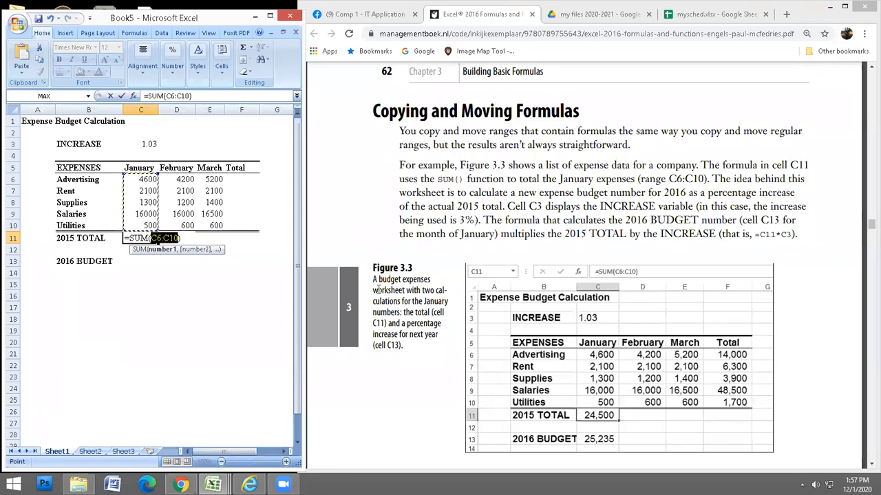
{"action": "key", "text": "Return"}
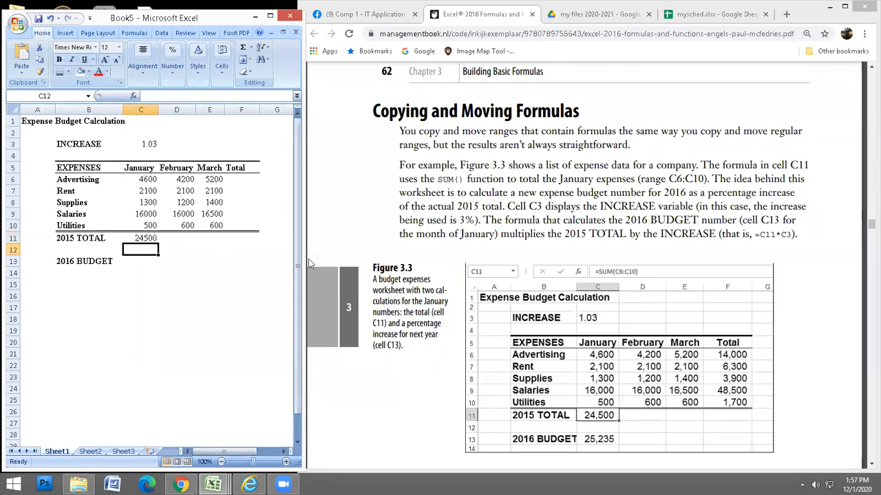
{"action": "left_click", "coordinate": [183, 239]}
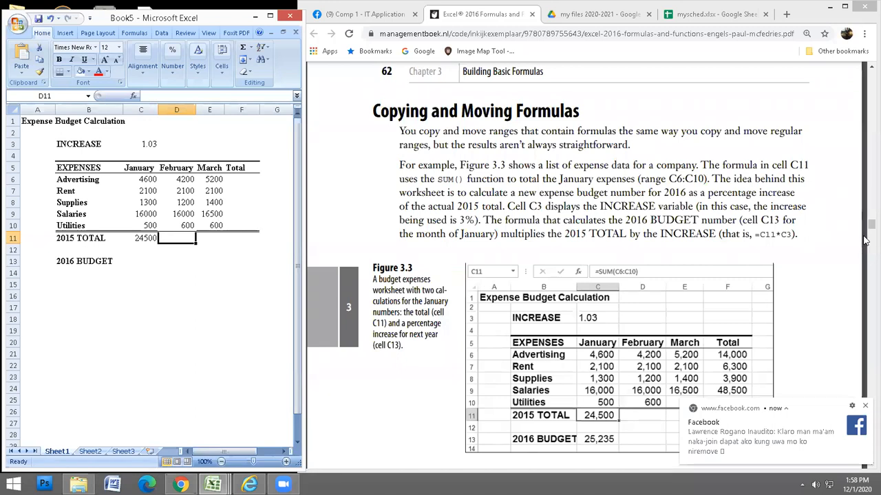
{"action": "scroll", "coordinate": [829, 282], "scroll_direction": "down", "scroll_amount": 2}
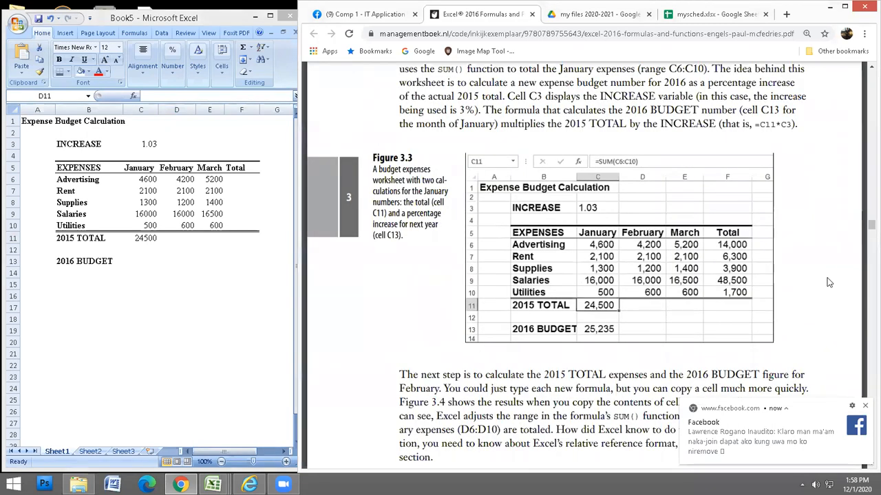
{"action": "scroll", "coordinate": [828, 282], "scroll_direction": "down", "scroll_amount": 1}
{"action": "scroll", "coordinate": [828, 283], "scroll_direction": "down", "scroll_amount": 2}
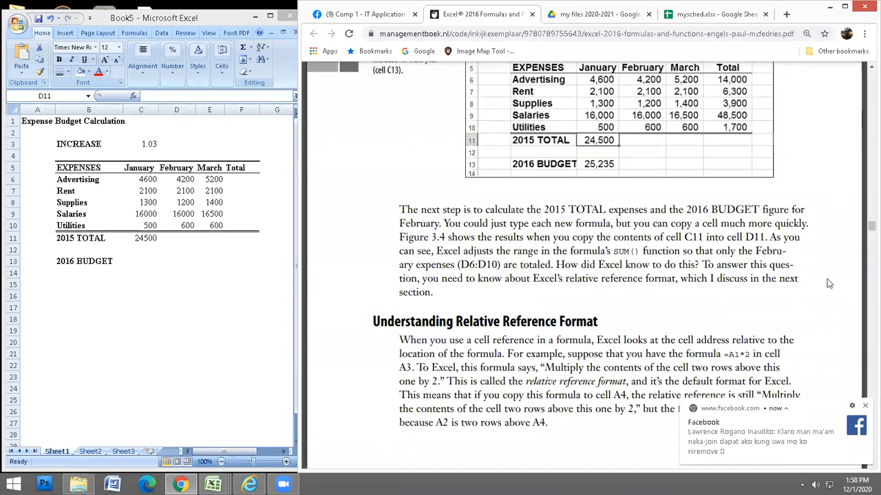
{"action": "scroll", "coordinate": [828, 283], "scroll_direction": "down", "scroll_amount": 1}
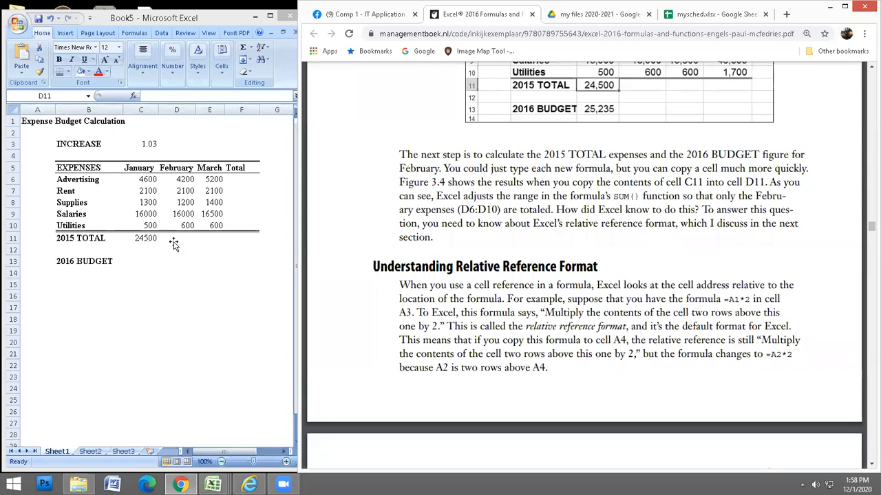
{"action": "left_click", "coordinate": [201, 239]}
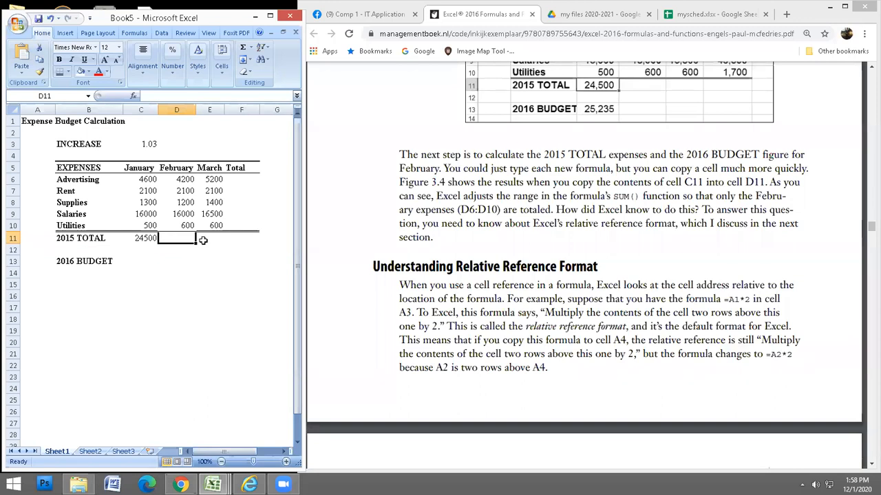
{"action": "left_click", "coordinate": [146, 234]}
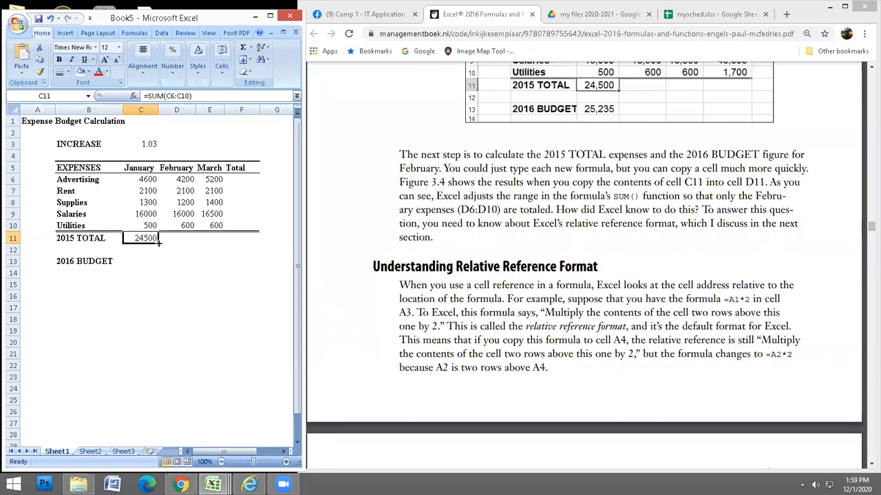
Fill the C11 SUM formula right to E11, giving February 24100 and March 25800.
{"action": "left_click_drag", "start_coordinate": [158, 241], "coordinate": [212, 245]}
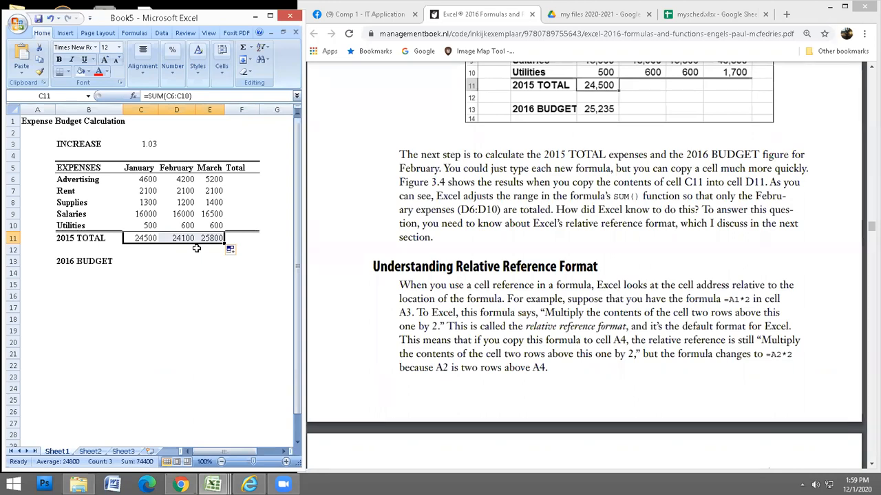
{"action": "left_click", "coordinate": [180, 238]}
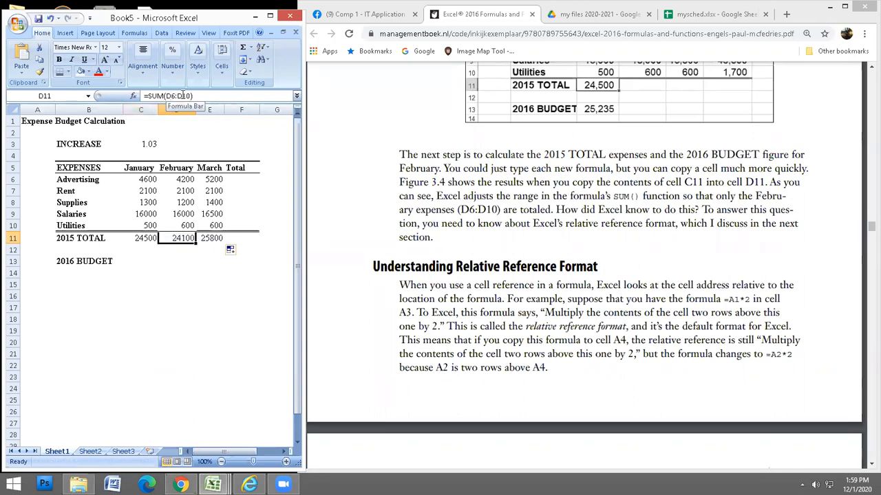
{"action": "left_click", "coordinate": [215, 239]}
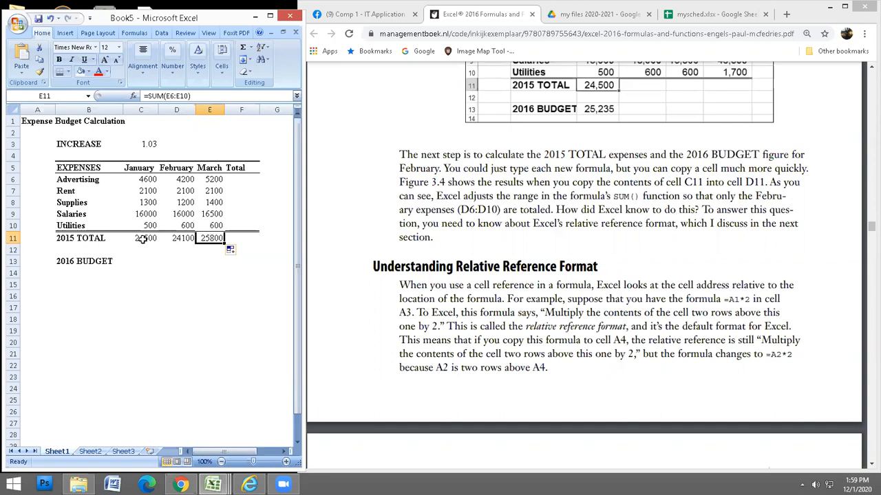
{"action": "left_click", "coordinate": [240, 179]}
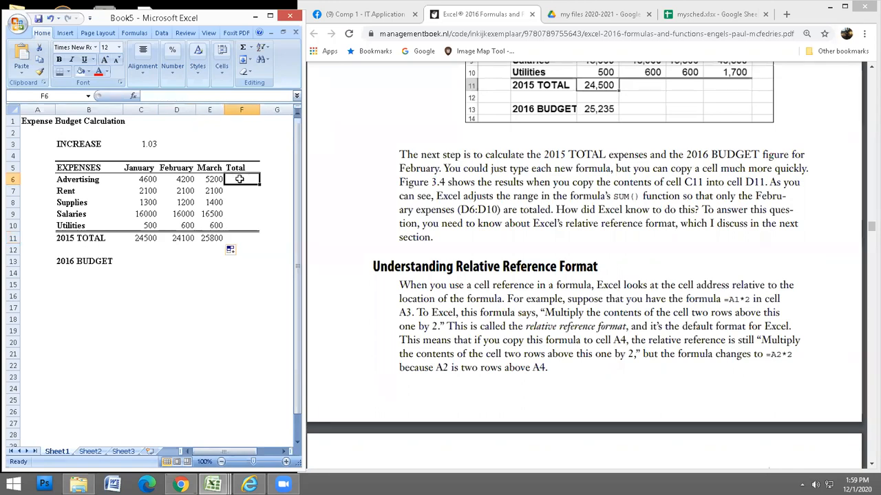
AutoSum the Advertising row into F6 as =SUM(C6:E6), giving 14000.
{"action": "left_click", "coordinate": [243, 48]}
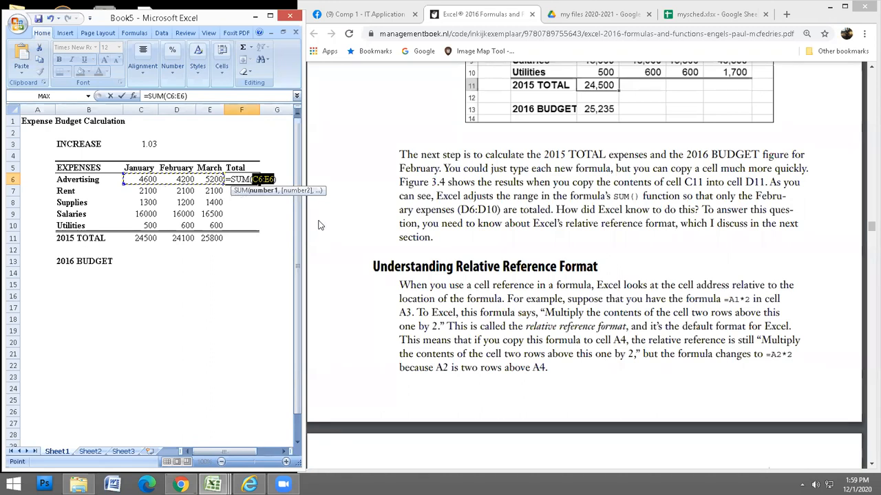
{"action": "key", "text": "Return"}
{"action": "left_click", "coordinate": [255, 180]}
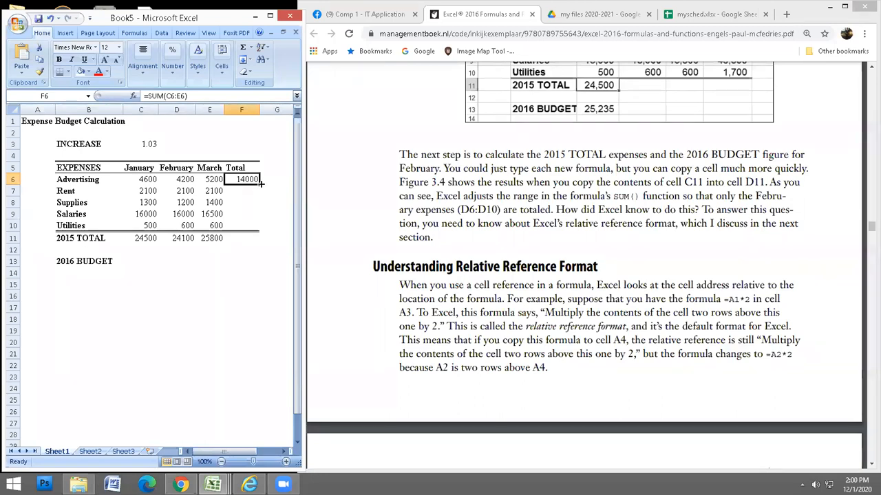
{"action": "mouse_move", "coordinate": [261, 183]}
{"action": "left_mouse_down"}
{"action": "mouse_move", "coordinate": [262, 233]}
{"action": "mouse_move", "coordinate": [224, 234]}
{"action": "left_mouse_up"}
{"action": "left_click", "coordinate": [212, 226]}
{"action": "left_click", "coordinate": [39, 71]}
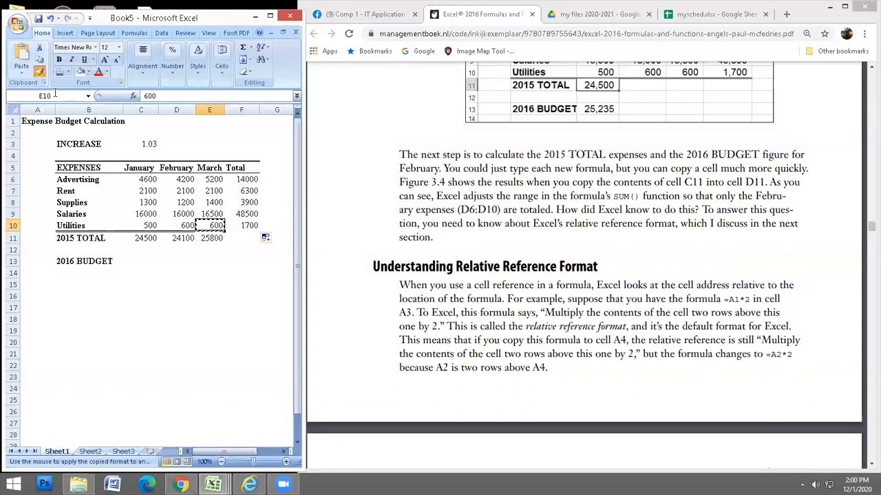
{"action": "left_click", "coordinate": [247, 225]}
{"action": "left_click", "coordinate": [249, 180]}
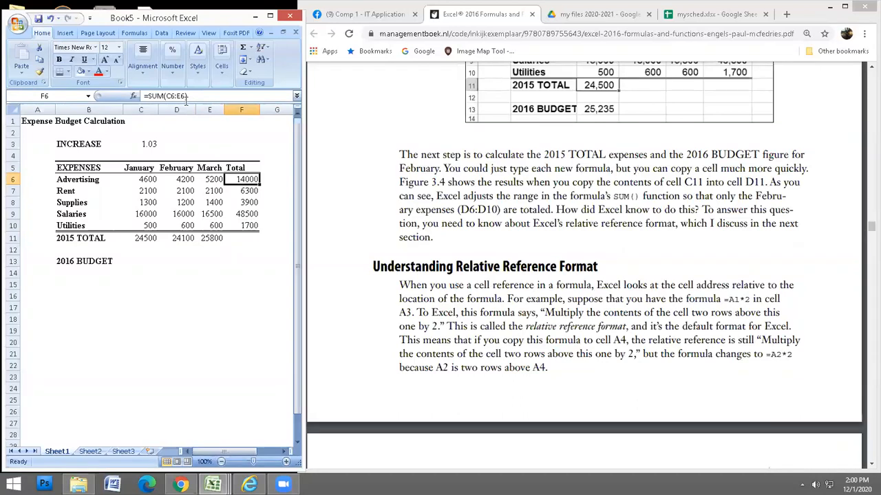
{"action": "left_click", "coordinate": [249, 190]}
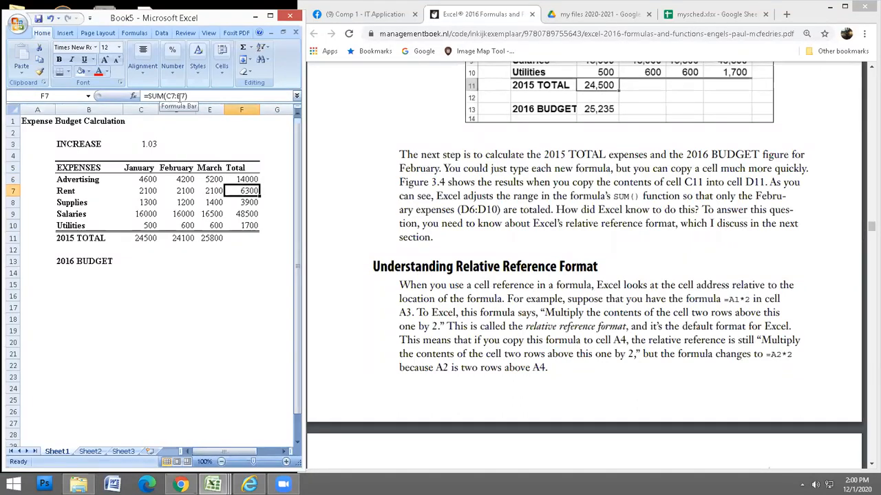
{"action": "left_click", "coordinate": [252, 202]}
{"action": "left_click", "coordinate": [250, 214]}
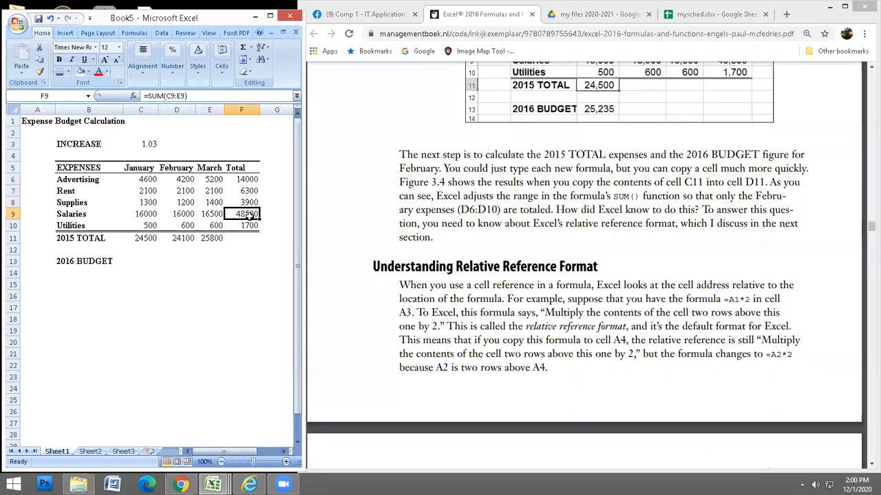
{"action": "left_click", "coordinate": [250, 225]}
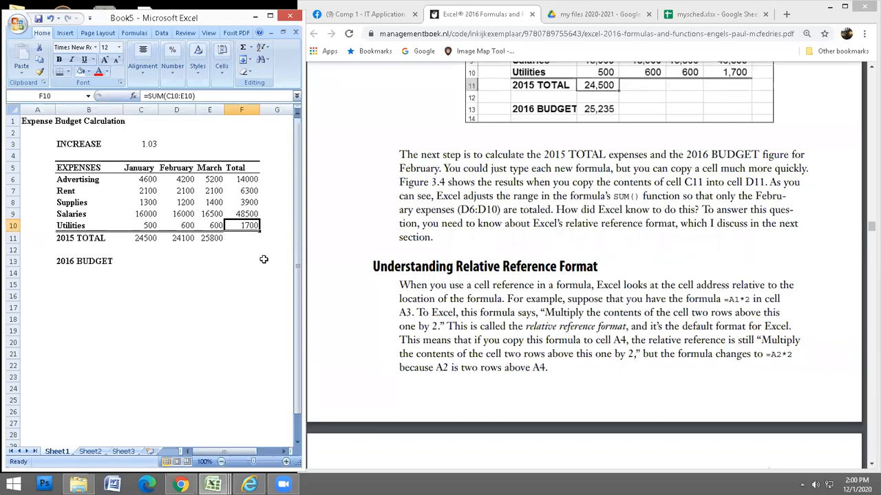
{"action": "left_click", "coordinate": [249, 237]}
{"action": "left_click", "coordinate": [249, 261]}
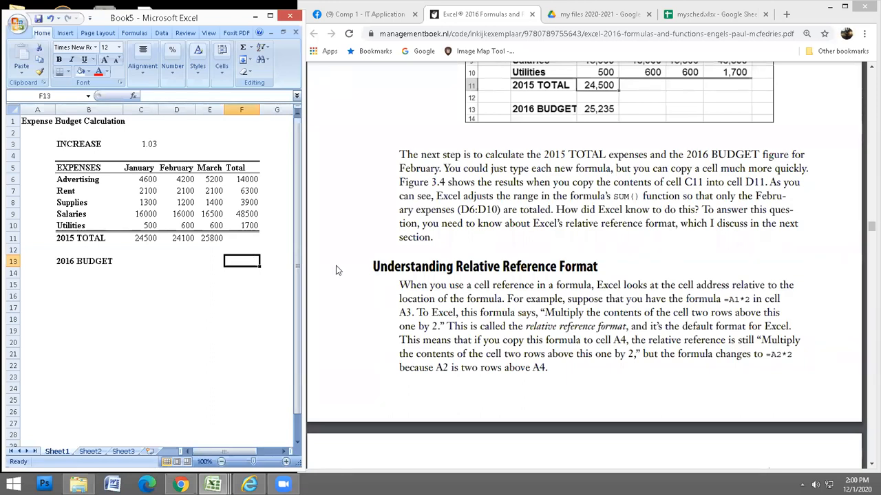
{"action": "key", "text": "Left"}
{"action": "key", "text": "Left"}
{"action": "key", "text": "Left"}
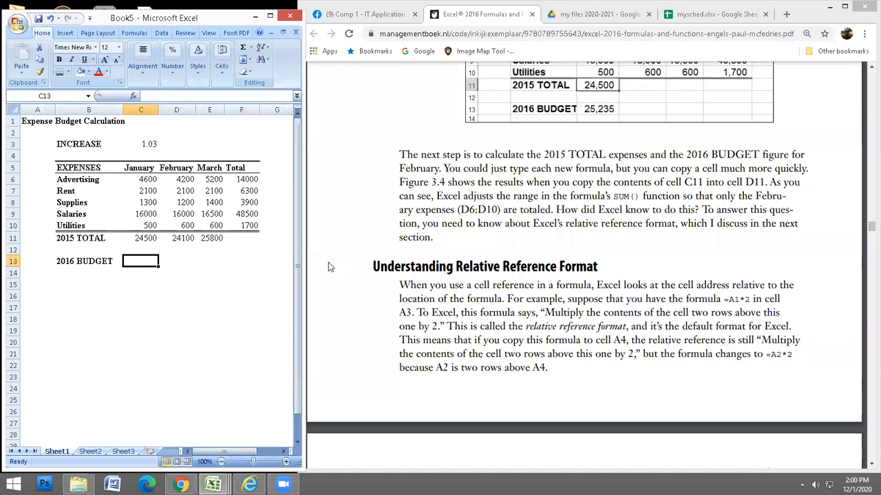
{"action": "left_click", "coordinate": [150, 145]}
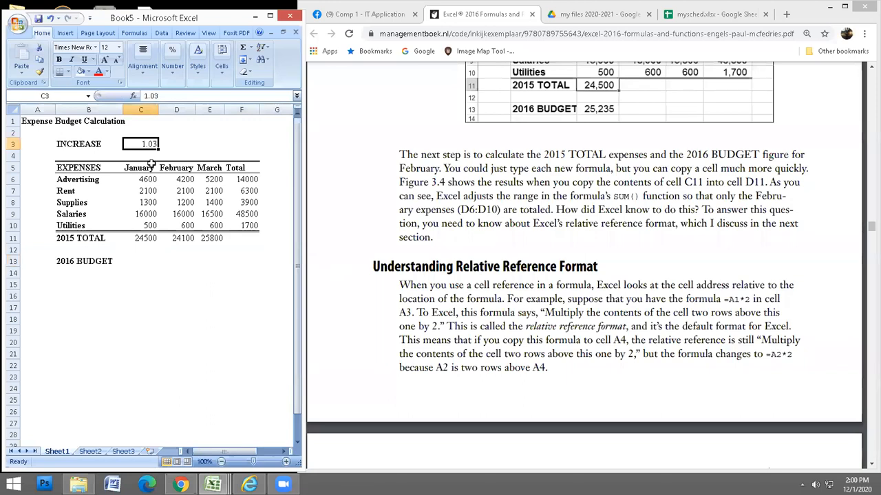
Enter =C11*C3 in C13 so the January 2016 BUDGET shows 25235.
{"action": "left_click", "coordinate": [143, 261]}
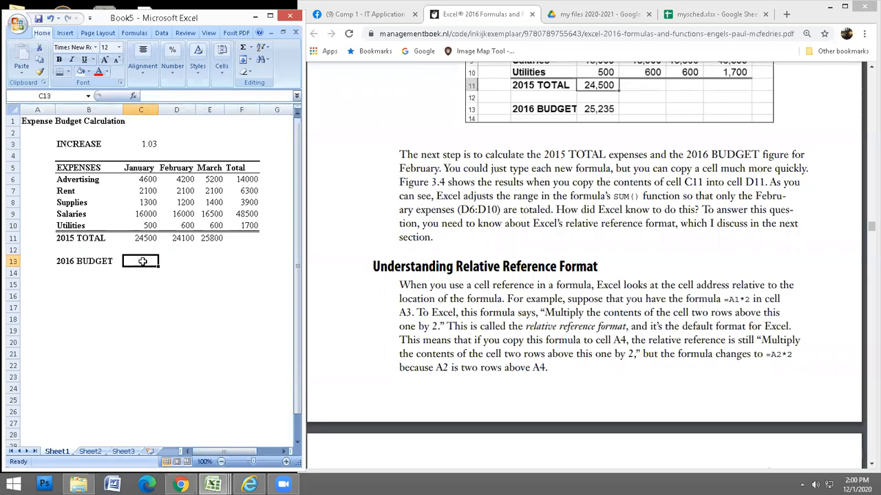
{"action": "type", "text": "="}
{"action": "left_click", "coordinate": [140, 238]}
{"action": "type", "text": "*"}
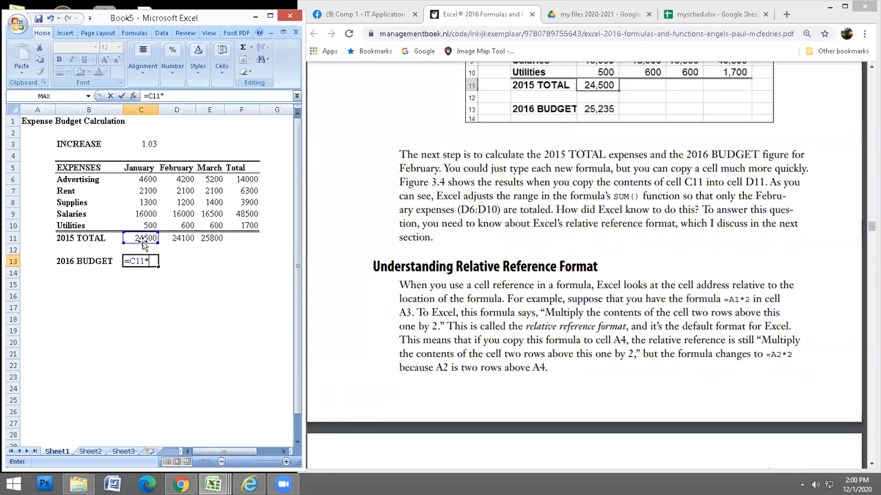
{"action": "left_click", "coordinate": [147, 143]}
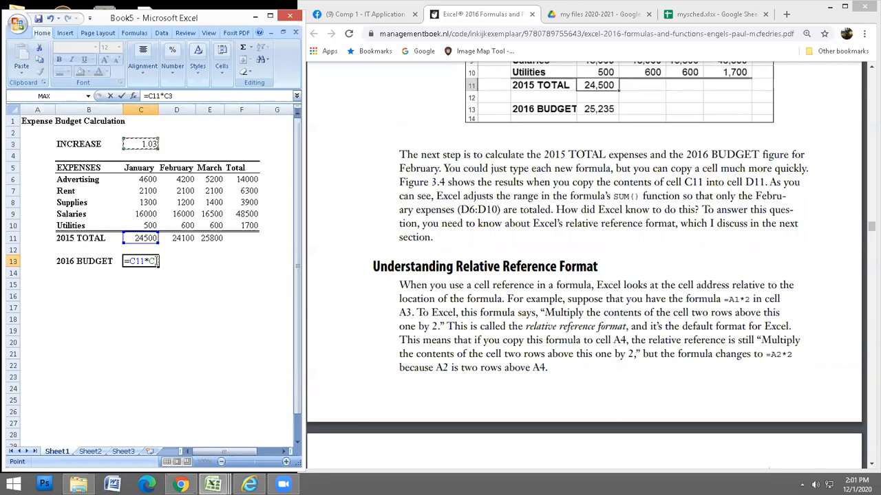
{"action": "key", "text": "Return"}
{"action": "left_click", "coordinate": [147, 261]}
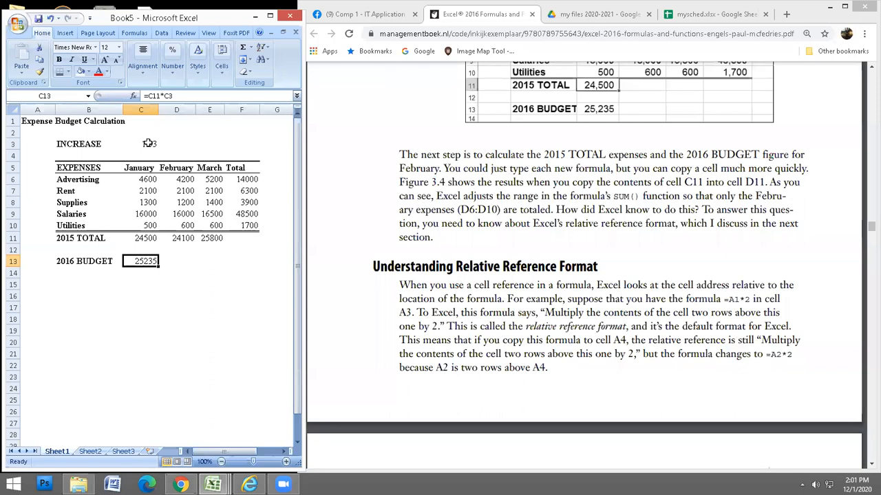
{"action": "left_click", "coordinate": [176, 143]}
{"action": "left_click", "coordinate": [213, 145]}
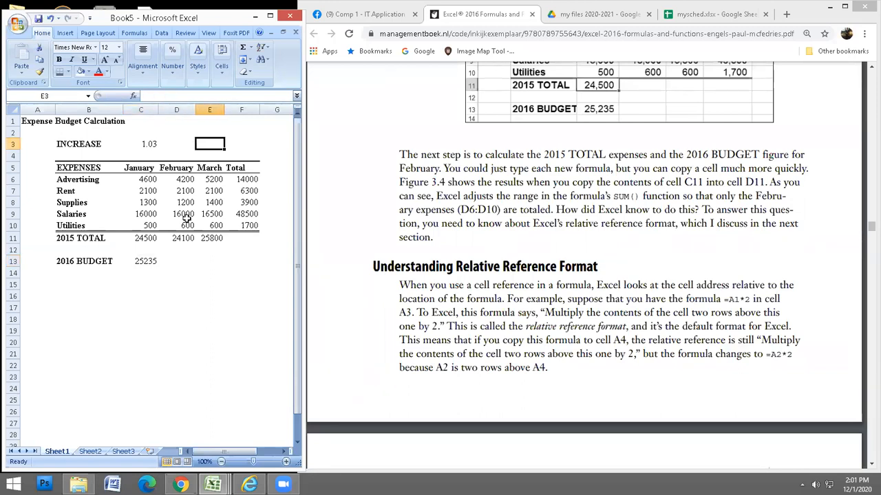
{"action": "left_click", "coordinate": [147, 261]}
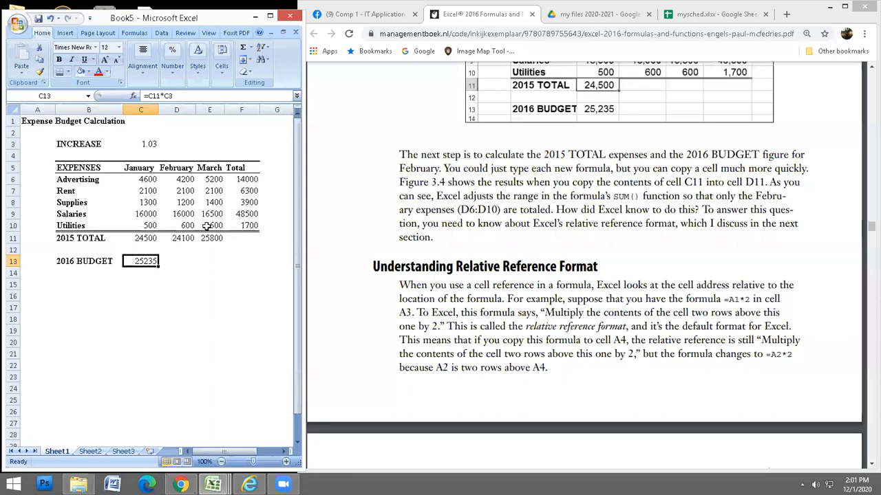
{"action": "left_click", "coordinate": [142, 239]}
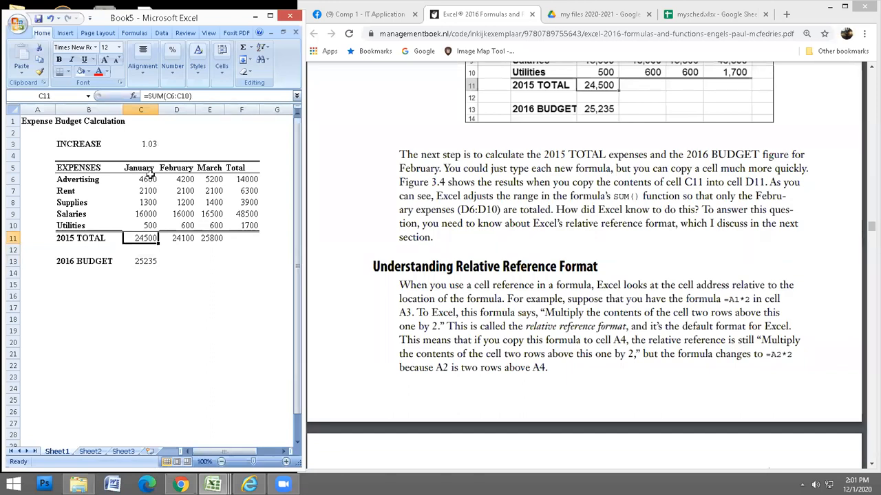
{"action": "left_click_drag", "start_coordinate": [185, 180], "coordinate": [183, 219]}
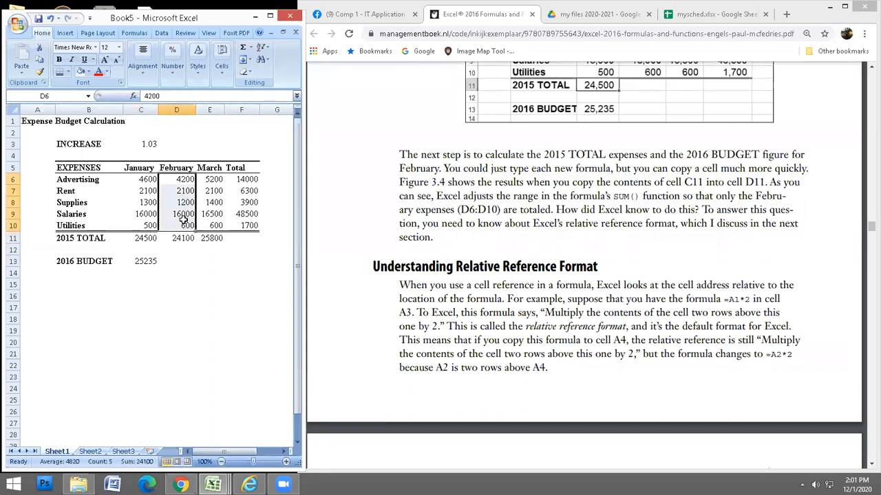
{"action": "left_click", "coordinate": [246, 181]}
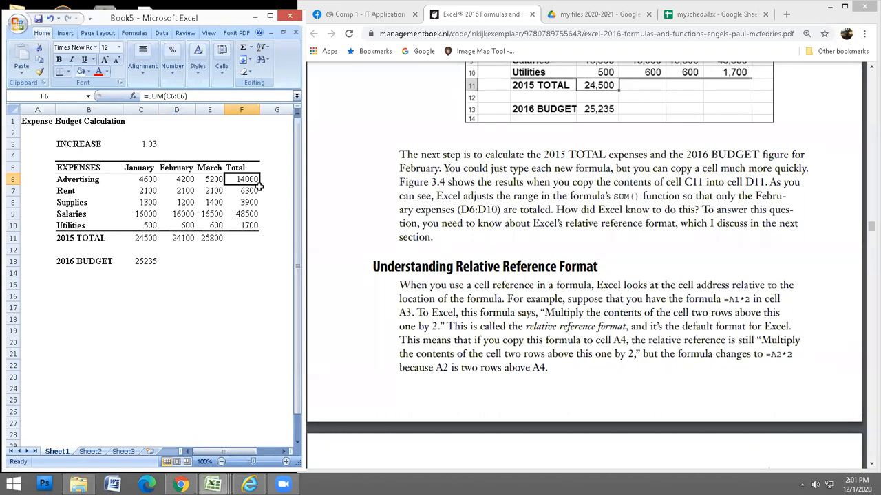
{"action": "left_click_drag", "start_coordinate": [141, 193], "coordinate": [214, 193]}
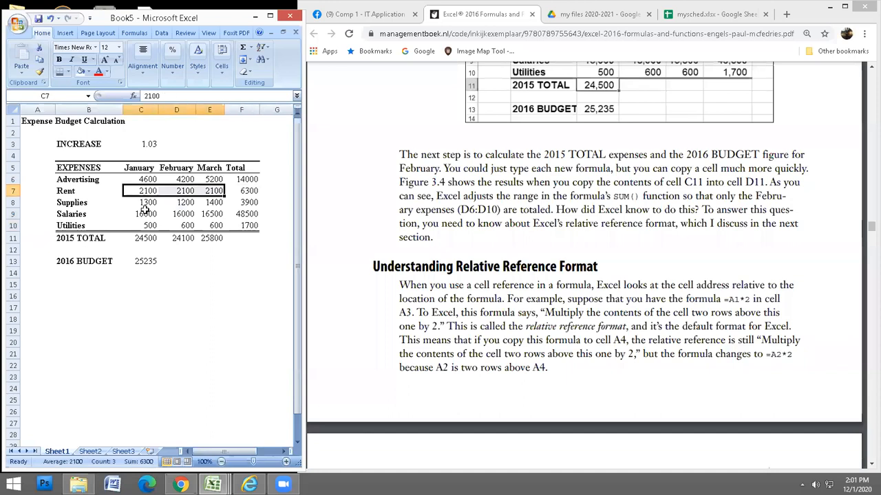
{"action": "left_click_drag", "start_coordinate": [141, 202], "coordinate": [214, 203]}
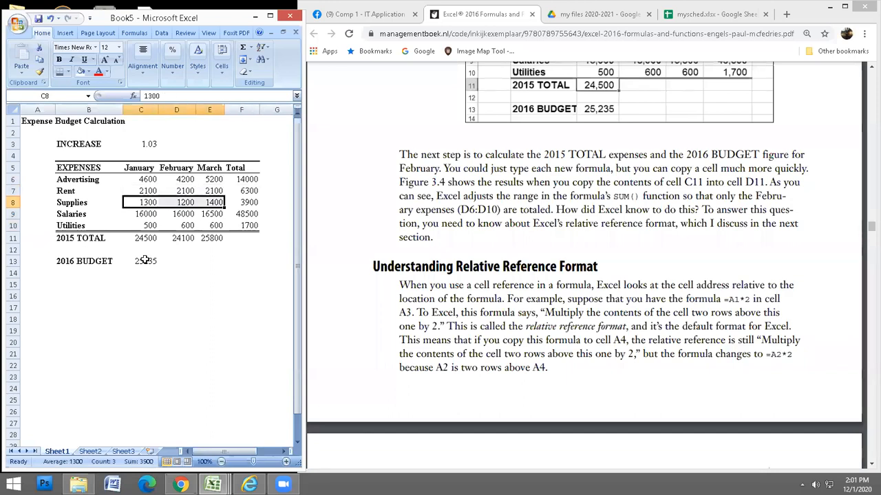
{"action": "left_click", "coordinate": [207, 144]}
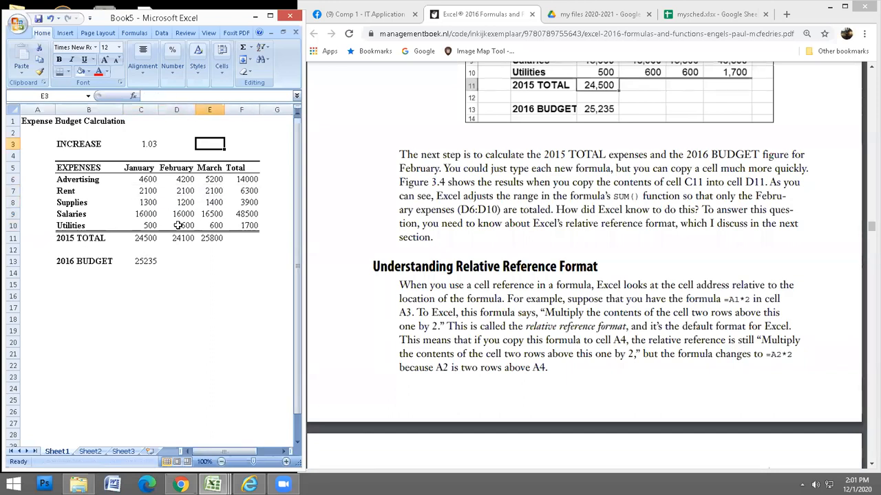
{"action": "left_click", "coordinate": [145, 262]}
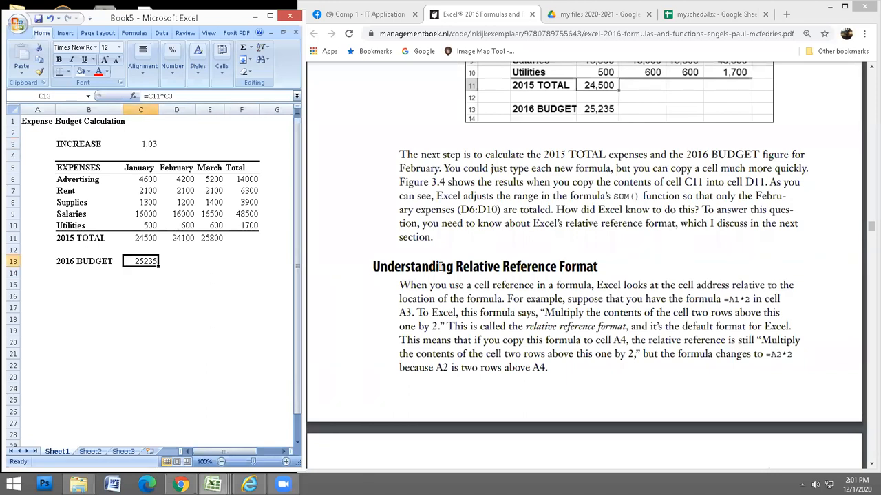
{"action": "left_click", "coordinate": [870, 464]}
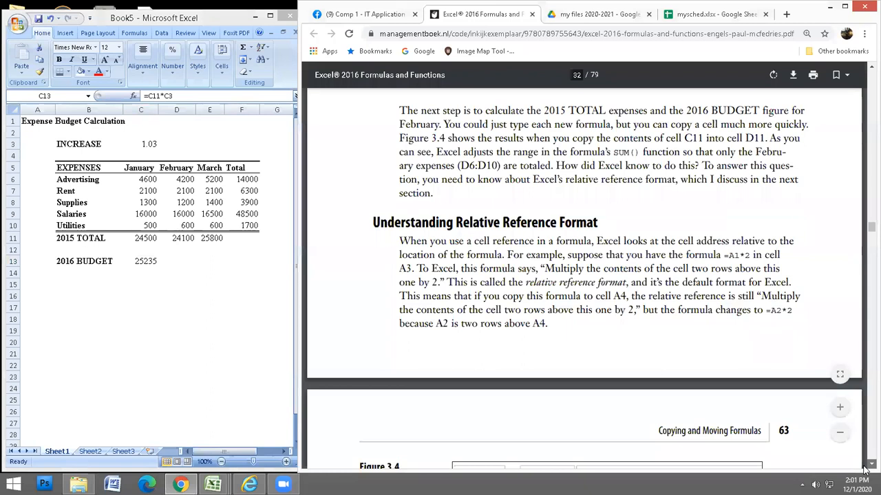
Scroll down through the textbook PDF, briefly checking a chat message along the way.
{"action": "scroll", "coordinate": [865, 469], "scroll_direction": "down", "scroll_amount": 4}
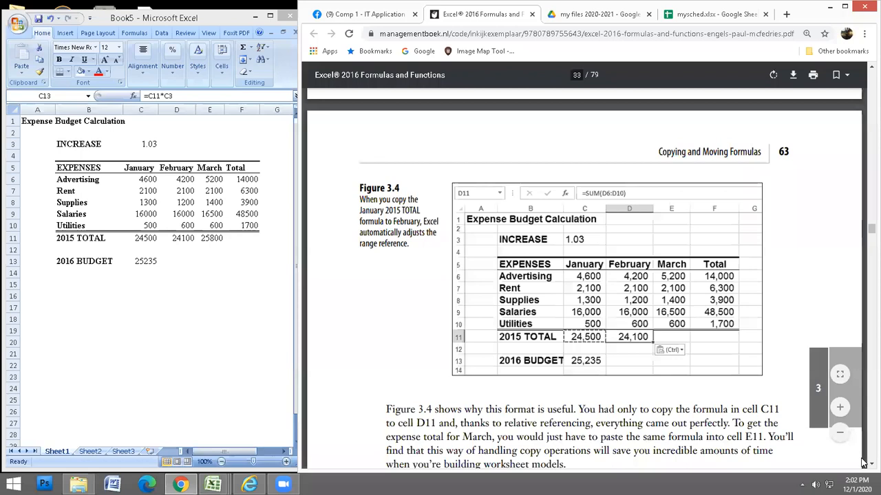
{"action": "scroll", "coordinate": [865, 466], "scroll_direction": "down", "scroll_amount": 1}
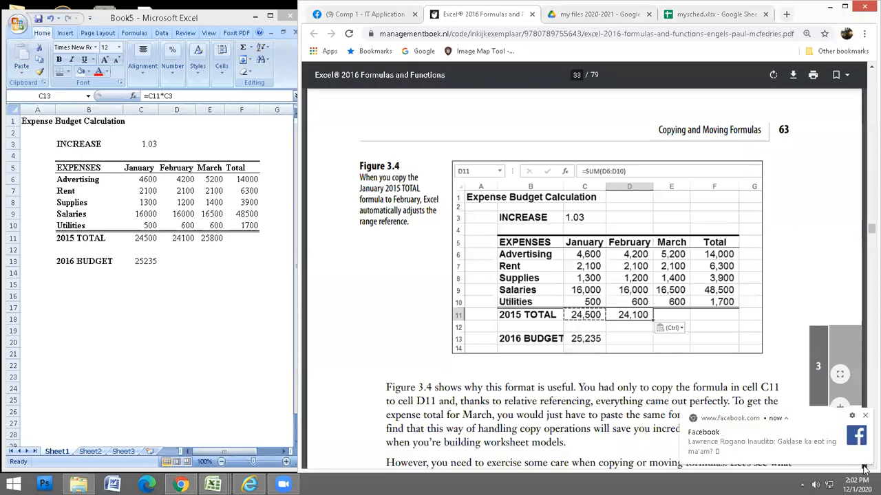
{"action": "left_click", "coordinate": [757, 440]}
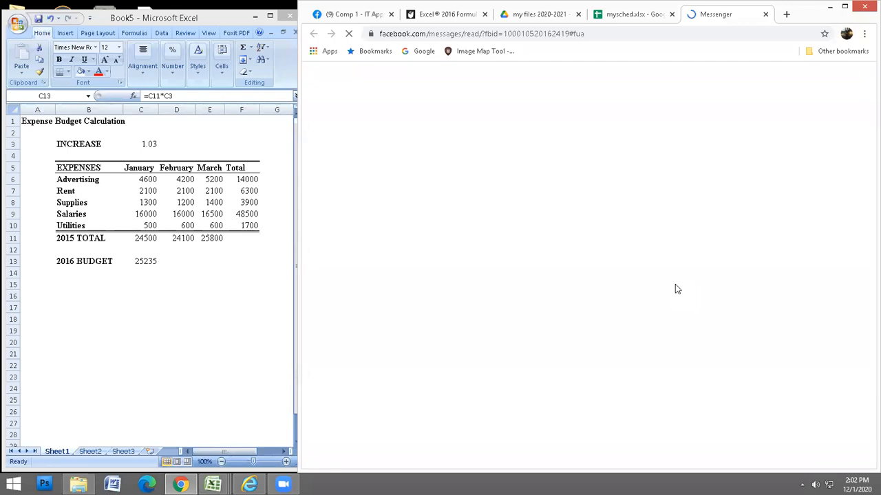
{"action": "left_click", "coordinate": [447, 14]}
{"action": "left_click", "coordinate": [867, 465]}
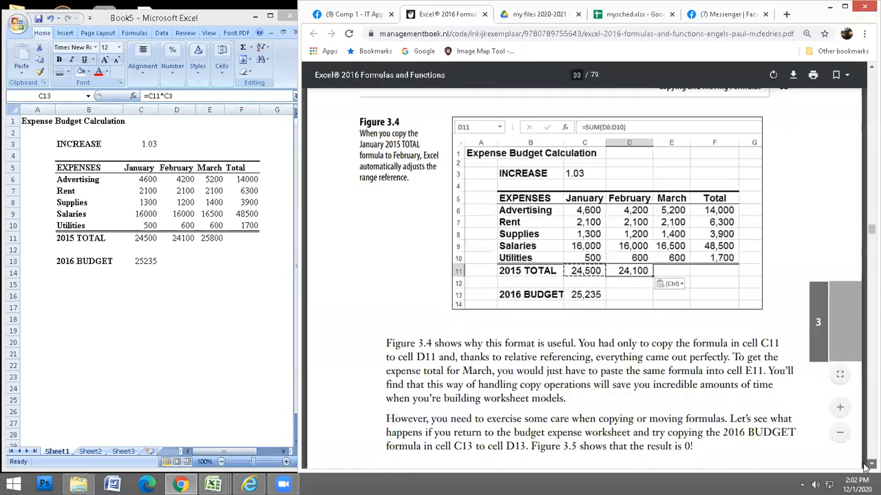
{"action": "scroll", "coordinate": [867, 466], "scroll_direction": "down", "scroll_amount": 5}
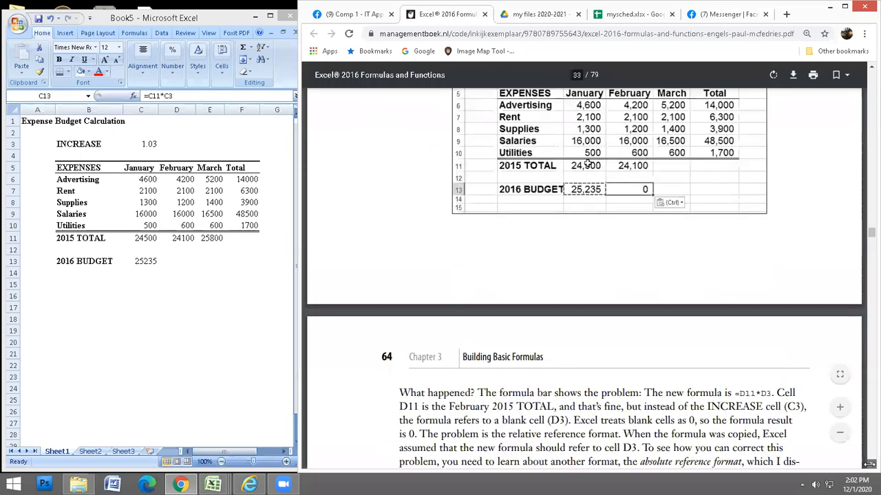
{"action": "scroll", "coordinate": [612, 214], "scroll_direction": "down", "scroll_amount": 3}
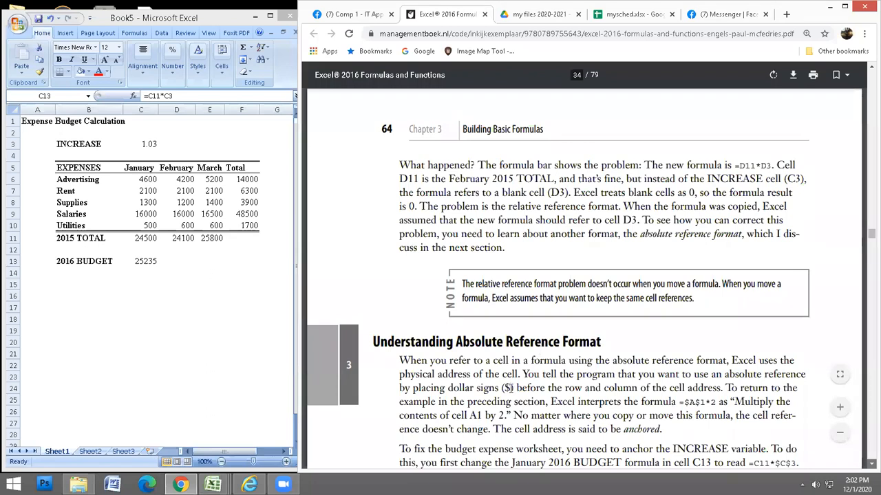
Highlight the dollar sign, $A$1 and $C$3 in the absolute reference explanation.
{"action": "double_click", "coordinate": [507, 388]}
{"action": "mouse_move", "coordinate": [704, 401]}
{"action": "left_mouse_down"}
{"action": "mouse_move", "coordinate": [679, 402]}
{"action": "mouse_move", "coordinate": [694, 403]}
{"action": "left_mouse_up"}
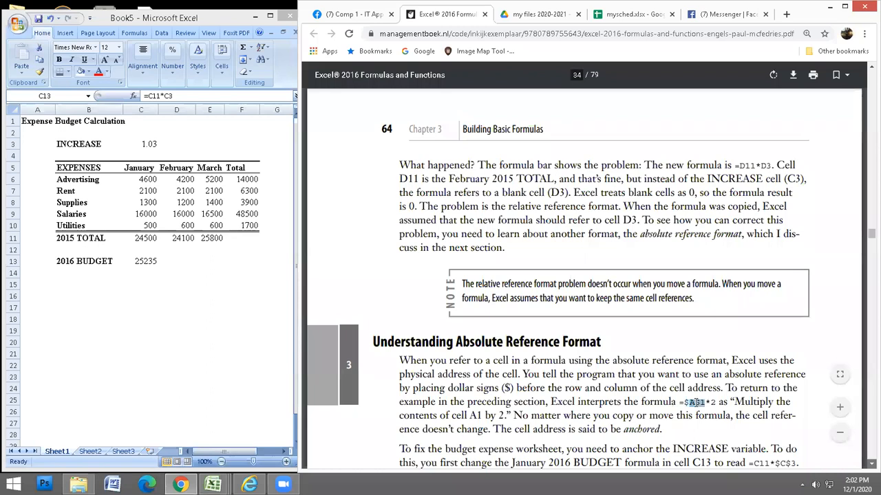
{"action": "left_click", "coordinate": [866, 467]}
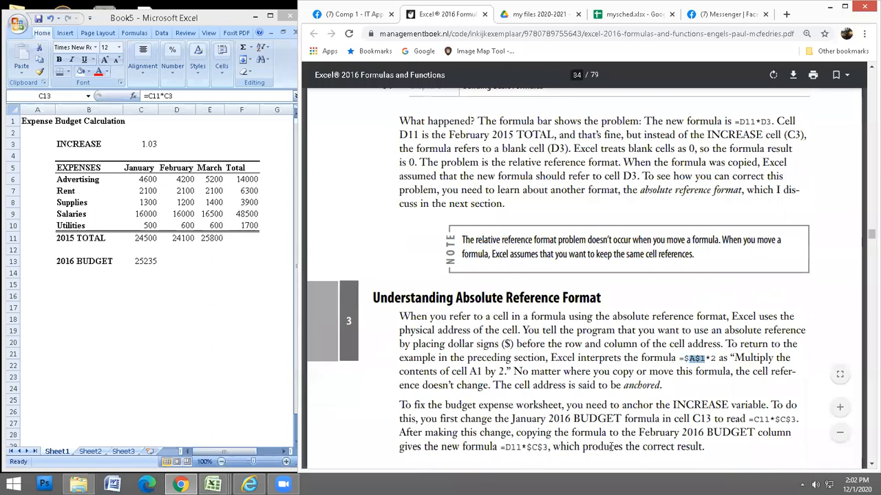
{"action": "left_click_drag", "start_coordinate": [524, 448], "coordinate": [561, 448]}
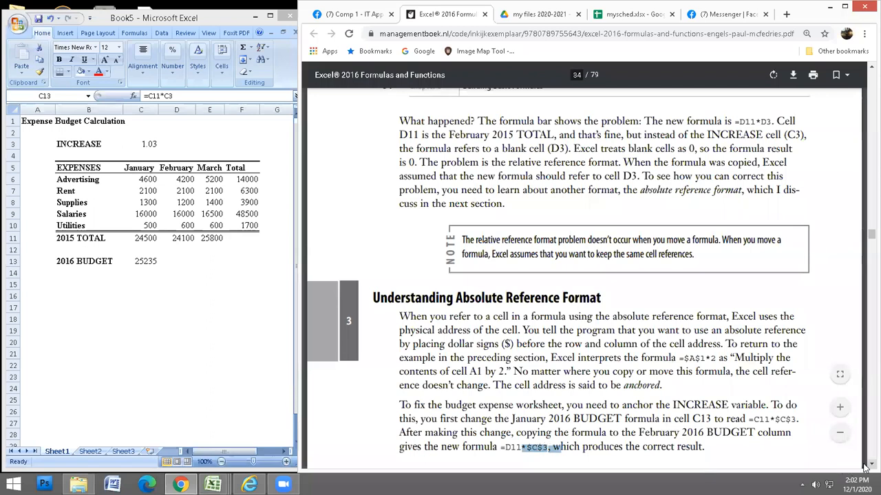
Scroll to page 34 and highlight the mixed reference examples B$6 and $B6.
{"action": "scroll", "coordinate": [865, 466], "scroll_direction": "down", "scroll_amount": 3}
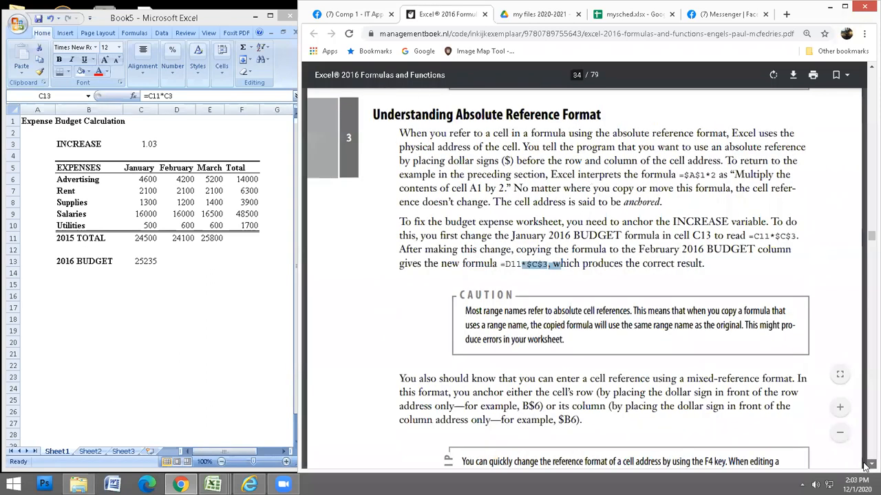
{"action": "scroll", "coordinate": [865, 467], "scroll_direction": "down", "scroll_amount": 2}
{"action": "left_click", "coordinate": [540, 303]}
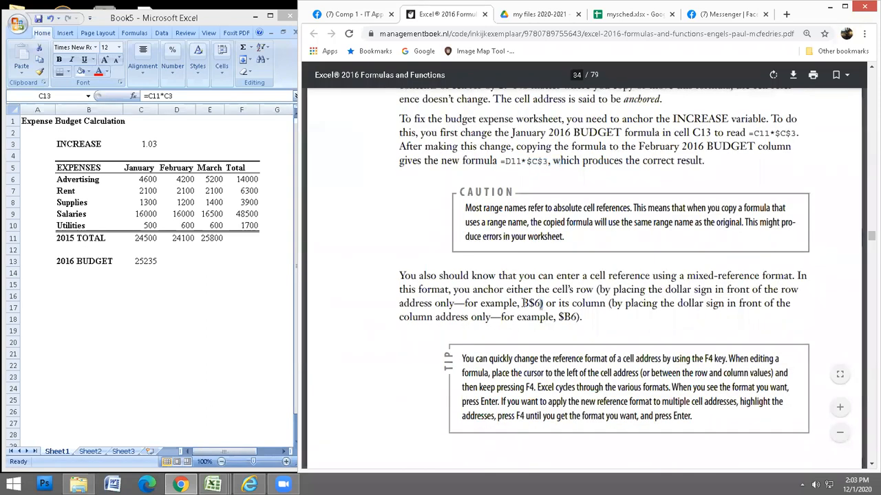
{"action": "double_click", "coordinate": [534, 302]}
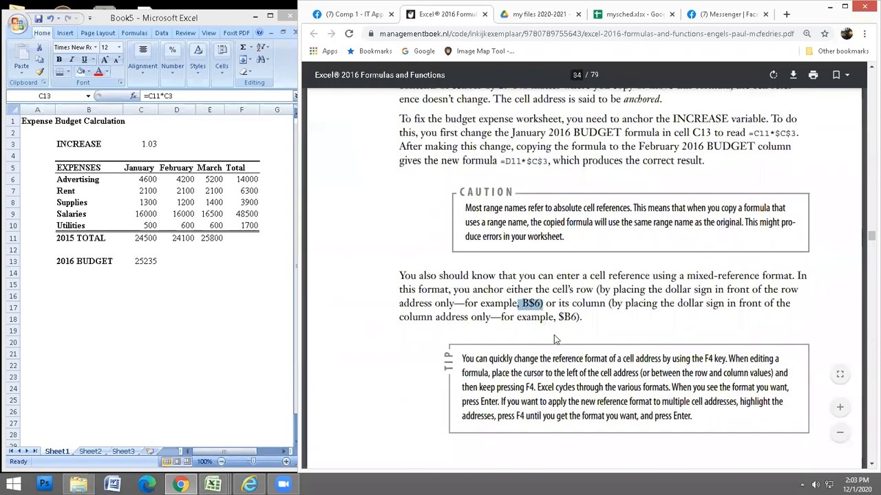
{"action": "left_click", "coordinate": [534, 303]}
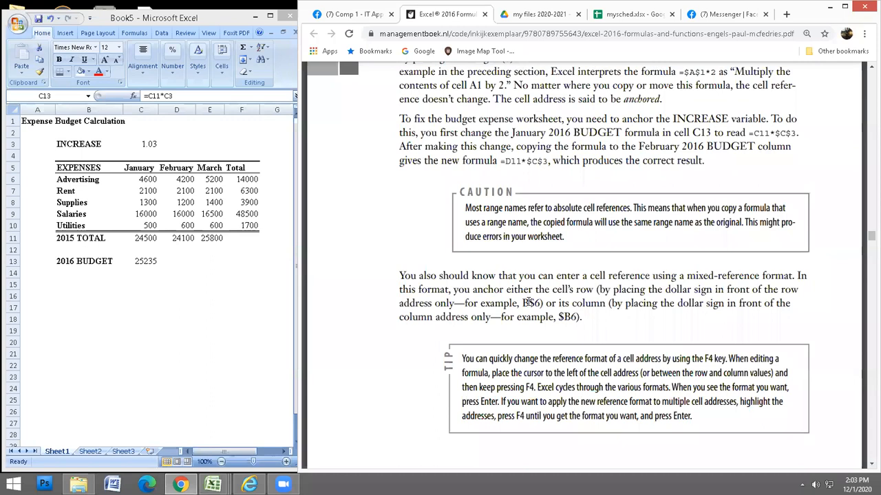
{"action": "double_click", "coordinate": [567, 317]}
{"action": "left_click", "coordinate": [569, 317]}
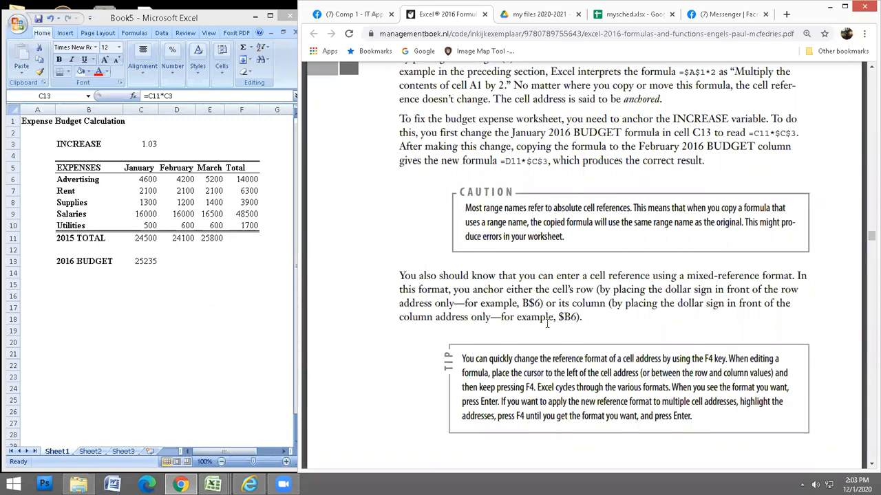
{"action": "left_click", "coordinate": [146, 261]}
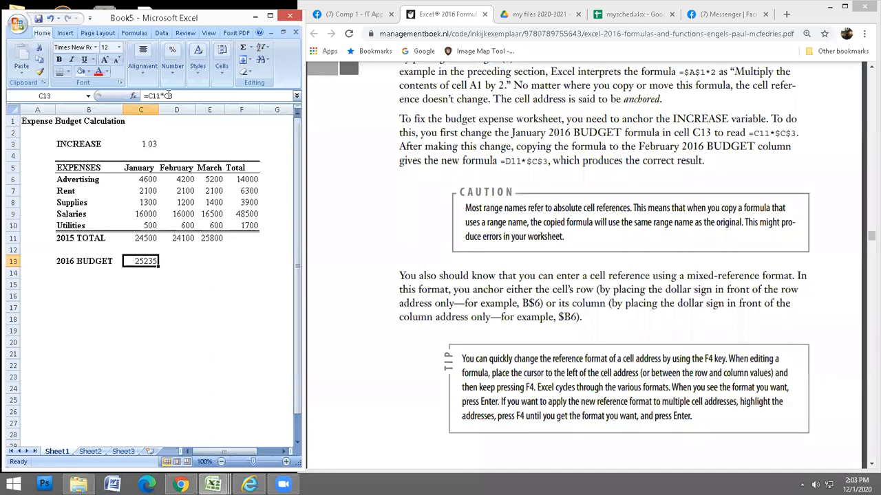
Confirm the unchanged January 2016 BUDGET formula =C11*C3 in C13.
{"action": "key", "text": "F2"}
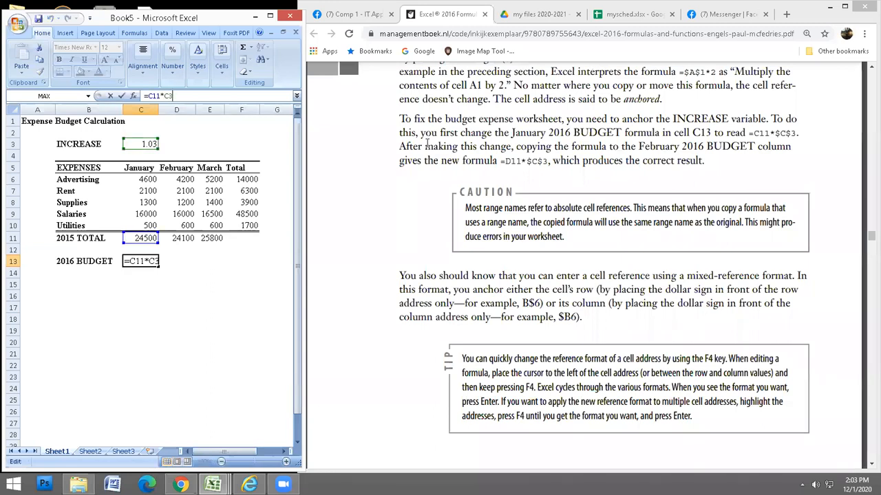
{"action": "left_click", "coordinate": [427, 144]}
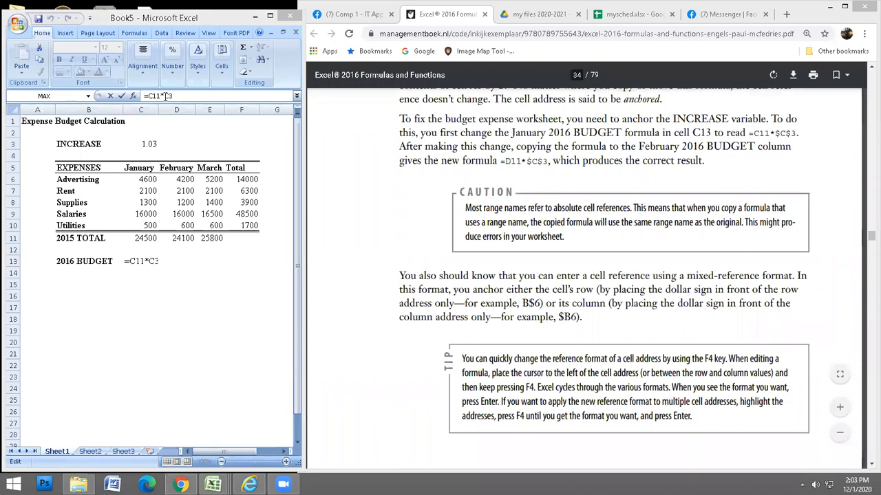
{"action": "left_click", "coordinate": [168, 96]}
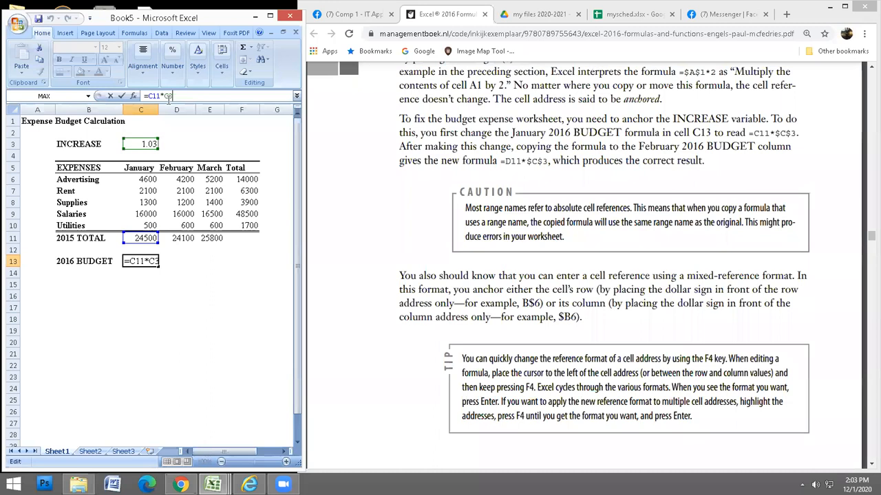
{"action": "key", "text": "ctrl+Return"}
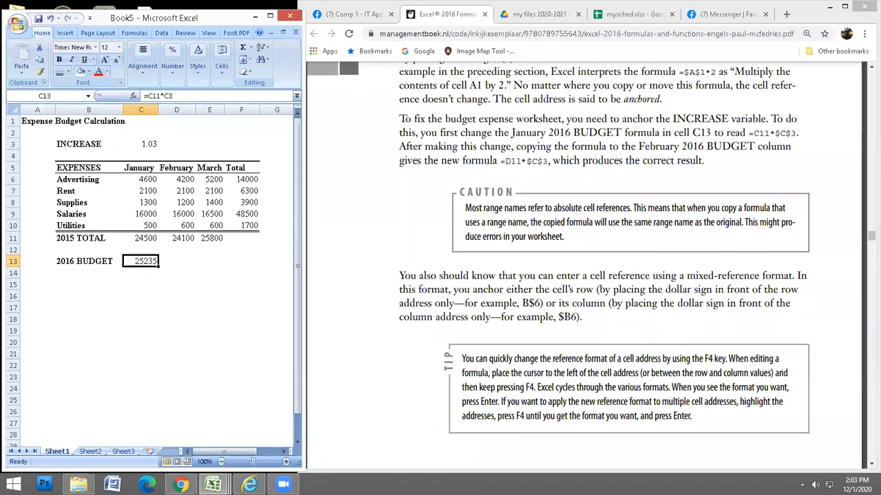
Edit C13 and cycle the C3 reference with F4 to anchor it as $C$3.
{"action": "key", "text": "F2"}
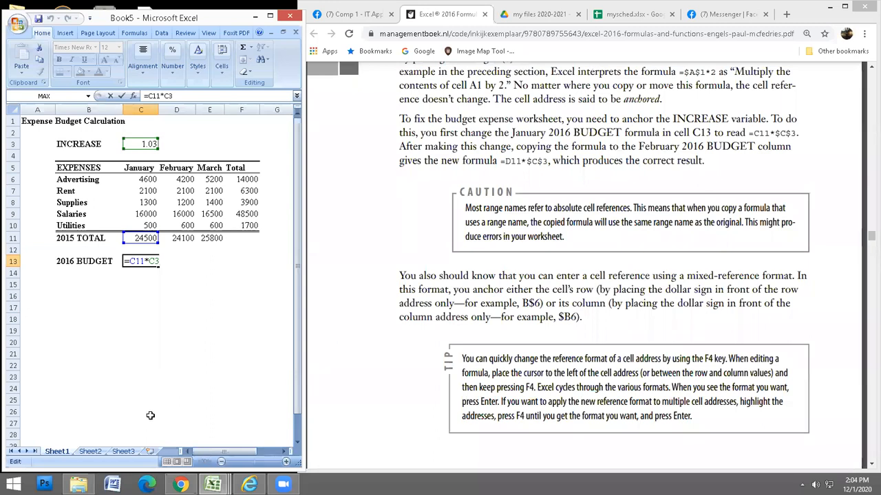
{"action": "key", "text": "F4"}
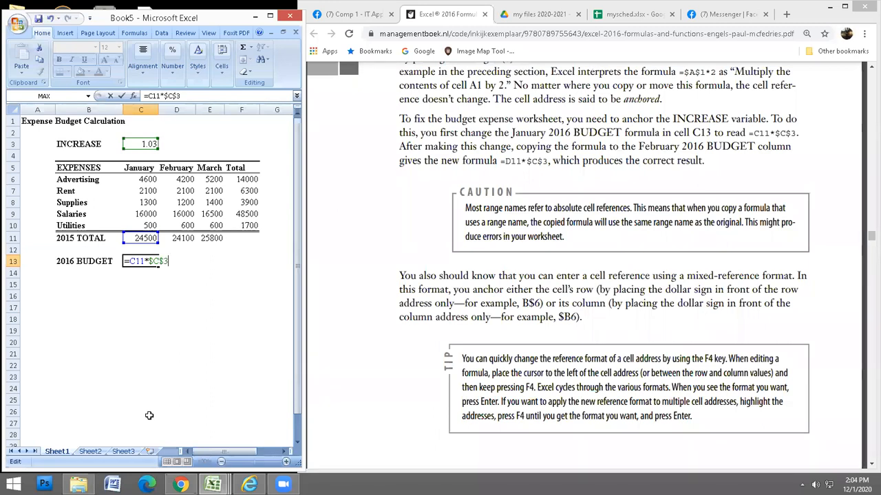
{"action": "key", "text": "F4"}
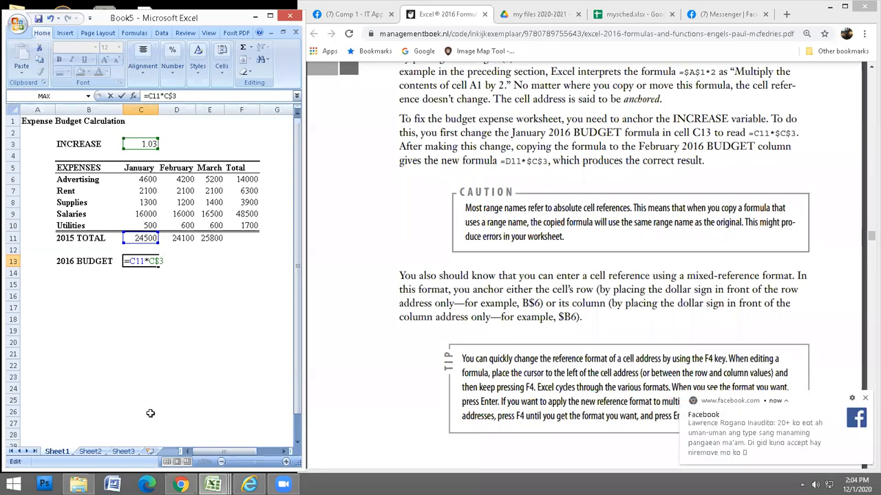
{"action": "key", "text": "F4"}
{"action": "key", "text": "F4"}
{"action": "key", "text": "F4"}
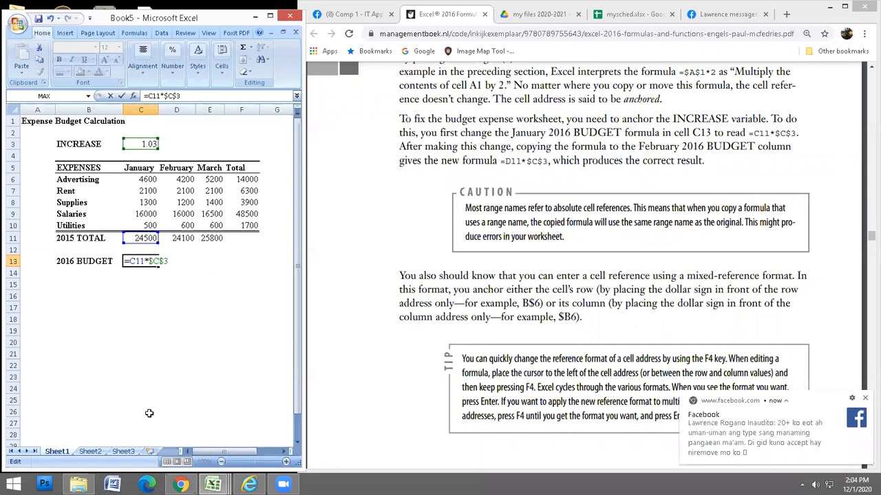
{"action": "key", "text": "Return"}
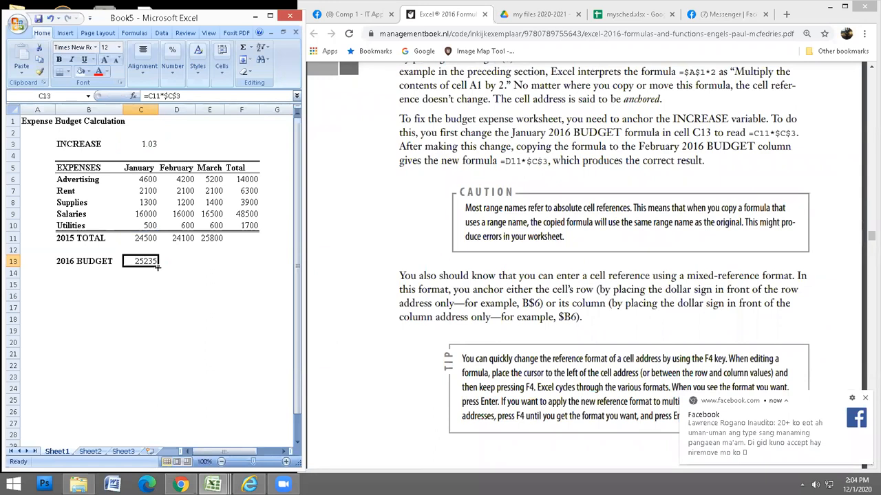
Copy C13's anchored budget formula to D13:E13, giving February 24823 and March 26574.
{"action": "left_click_drag", "start_coordinate": [158, 267], "coordinate": [212, 274]}
{"action": "left_click", "coordinate": [184, 261]}
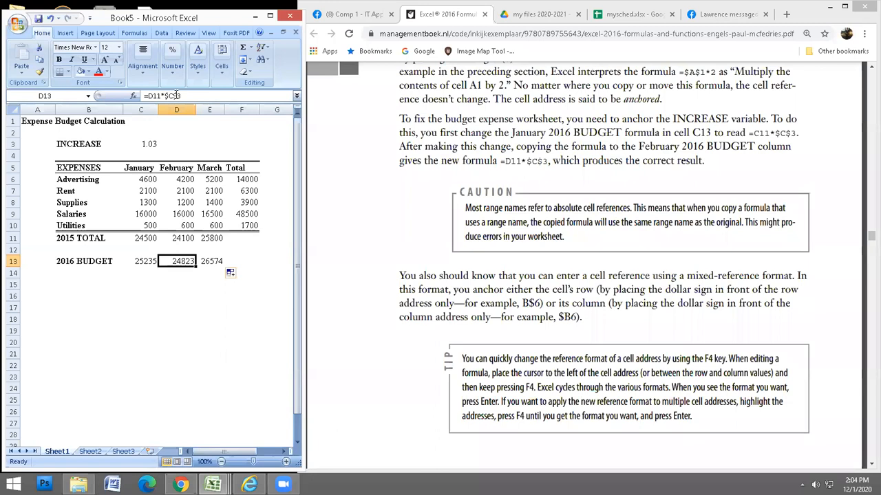
{"action": "left_click", "coordinate": [213, 261]}
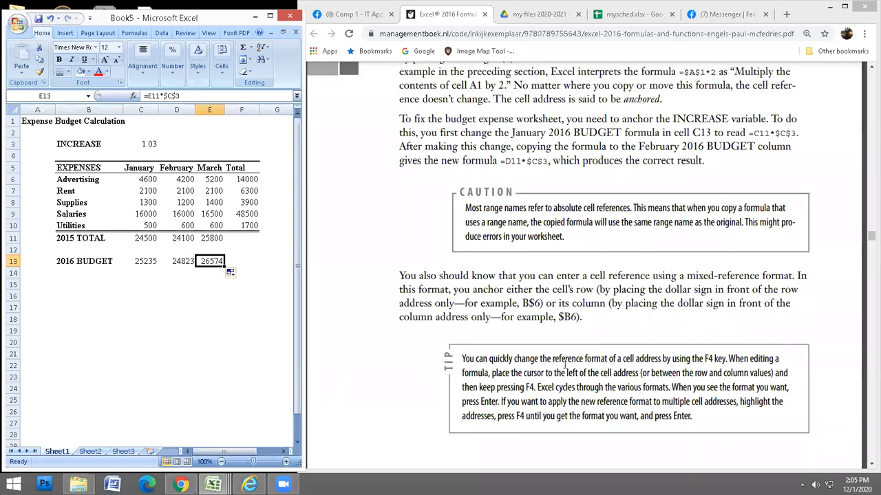
Maximize the Excel workbook window to fill the screen.
{"action": "left_click", "coordinate": [261, 263]}
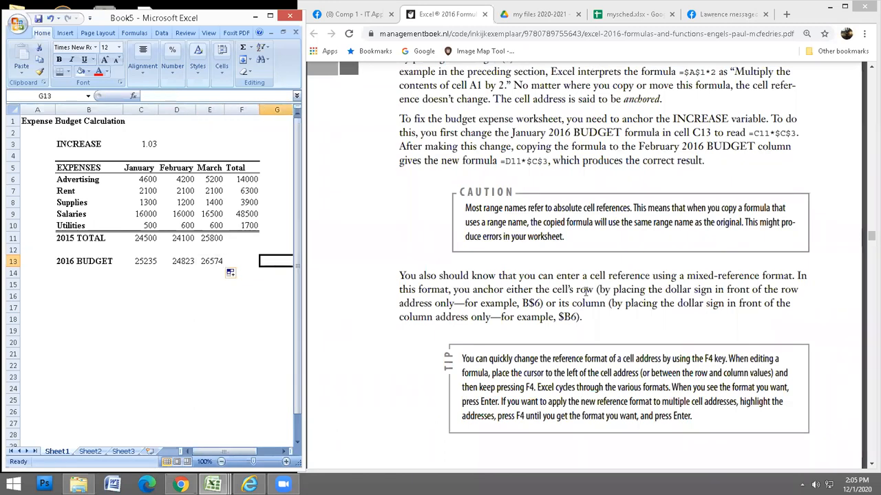
{"action": "scroll", "coordinate": [673, 331], "scroll_direction": "down", "scroll_amount": 1}
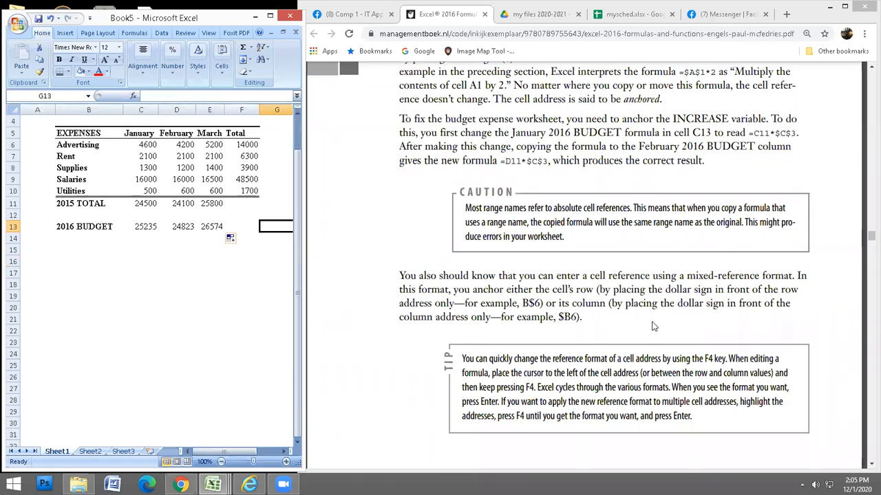
{"action": "scroll", "coordinate": [652, 322], "scroll_direction": "down", "scroll_amount": 1}
{"action": "left_click", "coordinate": [651, 322]}
{"action": "scroll", "coordinate": [659, 331], "scroll_direction": "down", "scroll_amount": 2}
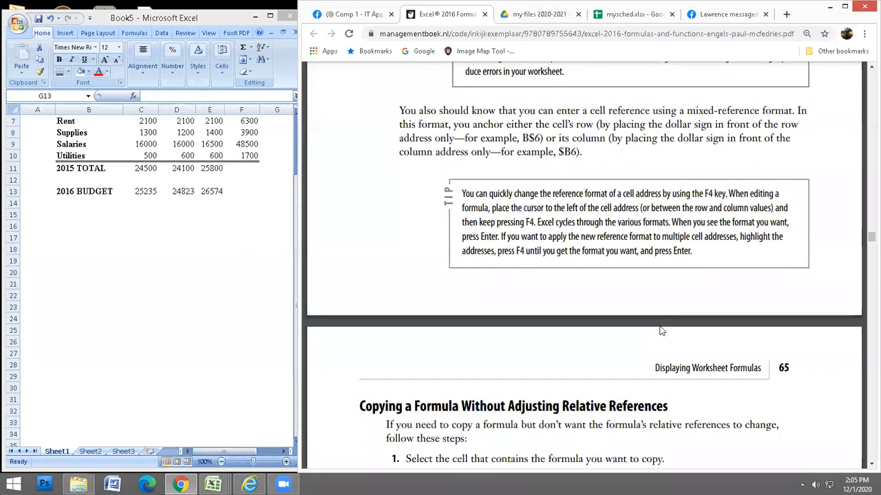
{"action": "scroll", "coordinate": [659, 329], "scroll_direction": "down", "scroll_amount": 2}
{"action": "scroll", "coordinate": [660, 328], "scroll_direction": "down", "scroll_amount": 2}
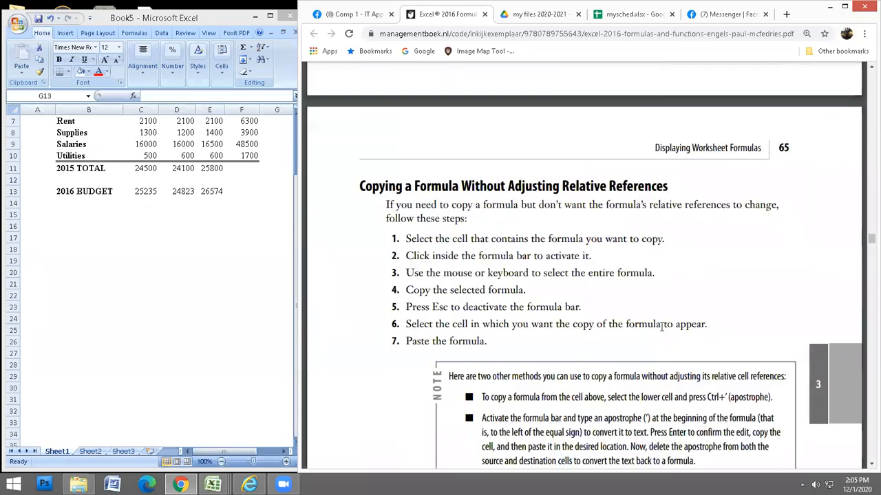
{"action": "scroll", "coordinate": [661, 328], "scroll_direction": "down", "scroll_amount": 1}
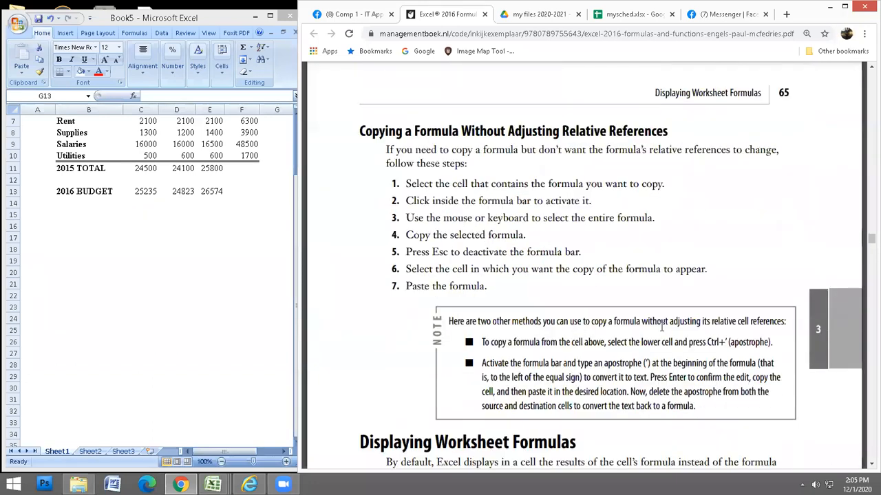
{"action": "left_click", "coordinate": [272, 18]}
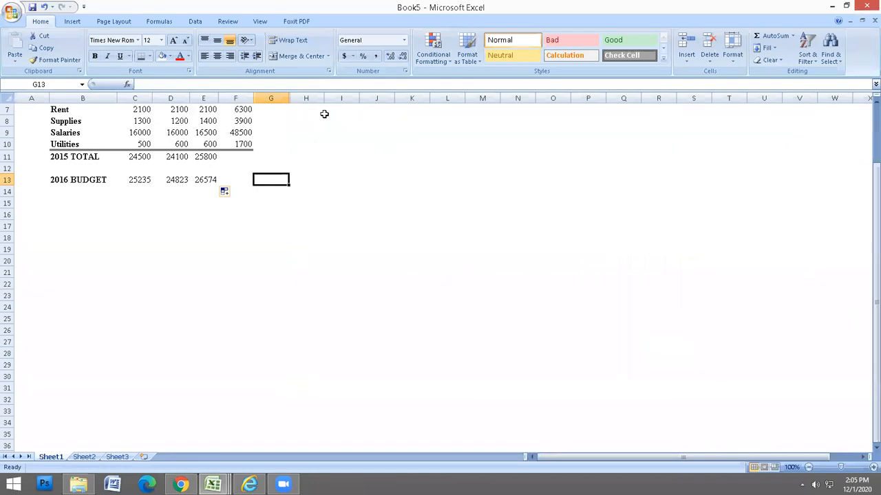
Move the January 2016 BUDGET result from C13 to L14.
{"action": "scroll", "coordinate": [130, 252], "scroll_direction": "up", "scroll_amount": 2}
{"action": "left_click", "coordinate": [130, 252]}
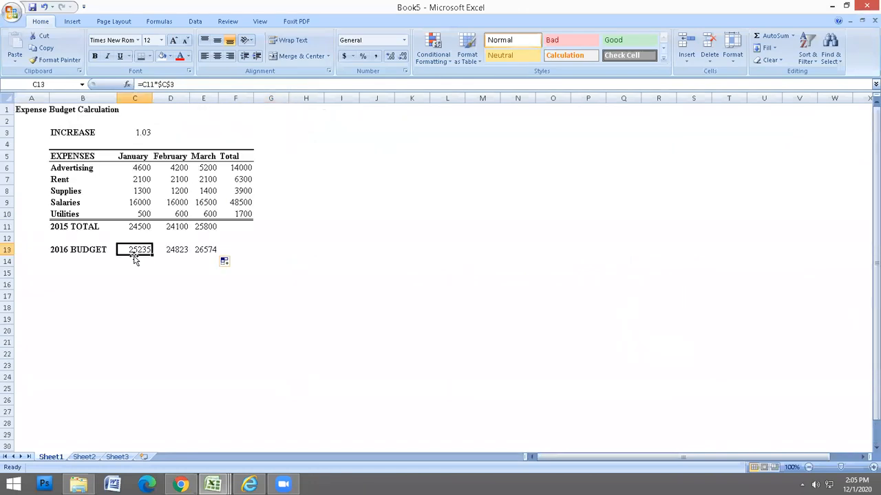
{"action": "left_click_drag", "start_coordinate": [131, 255], "coordinate": [434, 267]}
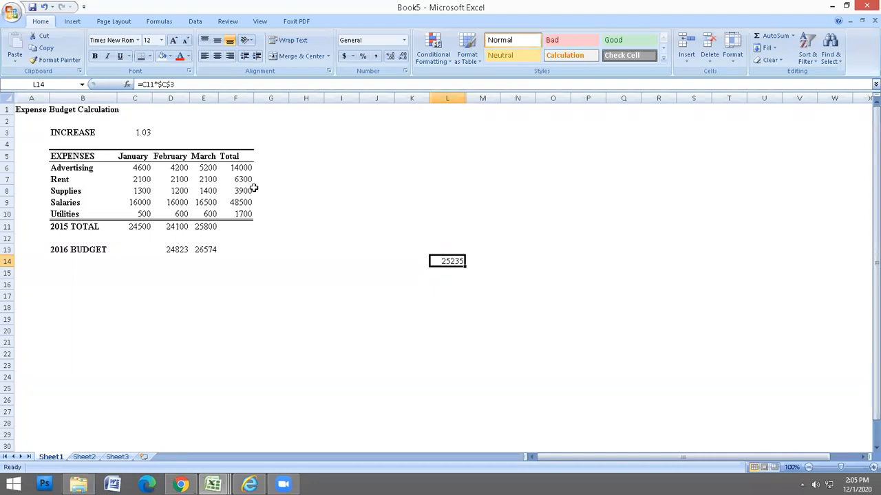
Change January Utilities in C10 to 750 and check the updated budget formulas.
{"action": "left_click", "coordinate": [135, 214]}
{"action": "type", "text": "750"}
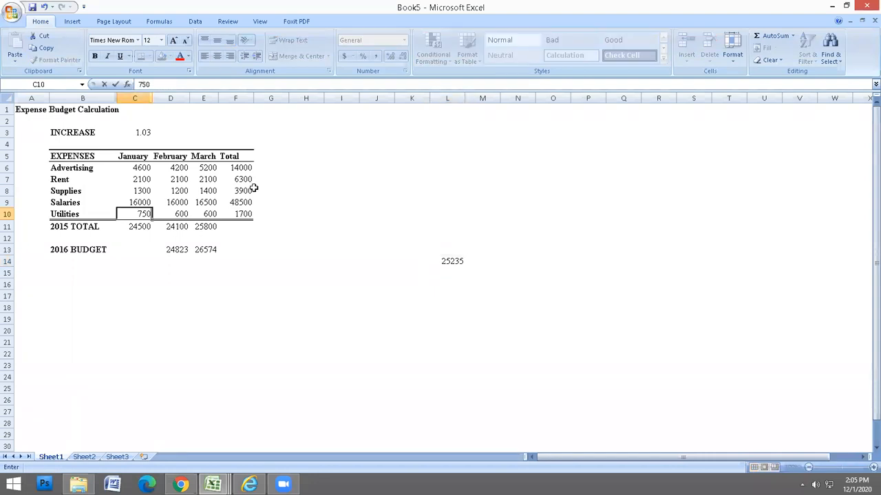
{"action": "key", "text": "Return"}
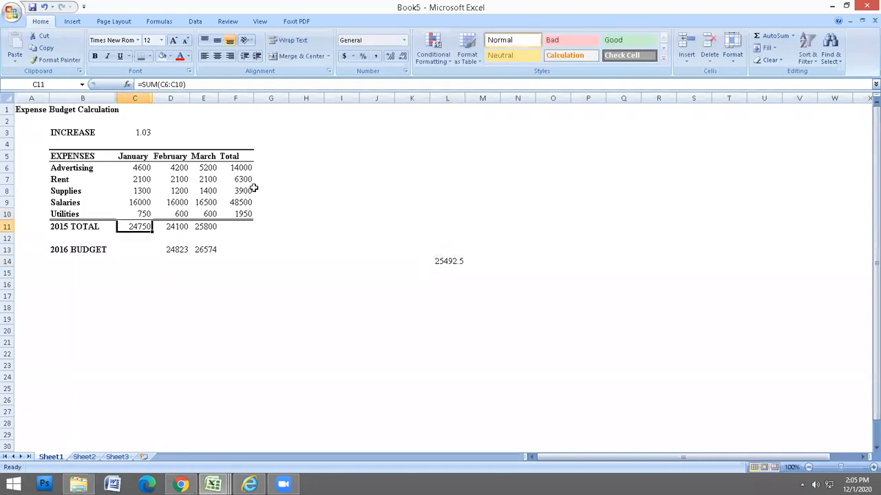
{"action": "left_click", "coordinate": [459, 263]}
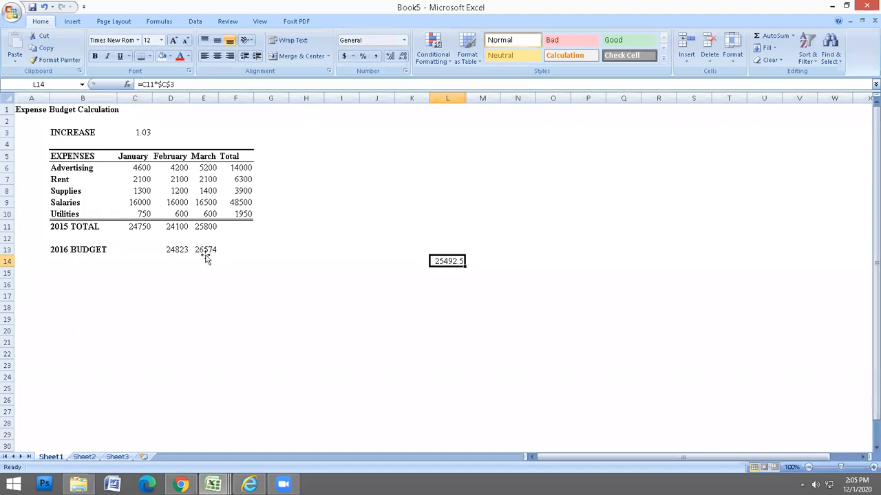
{"action": "left_click", "coordinate": [205, 253]}
Change March Supplies in E8 to 1600.
{"action": "left_click", "coordinate": [209, 191]}
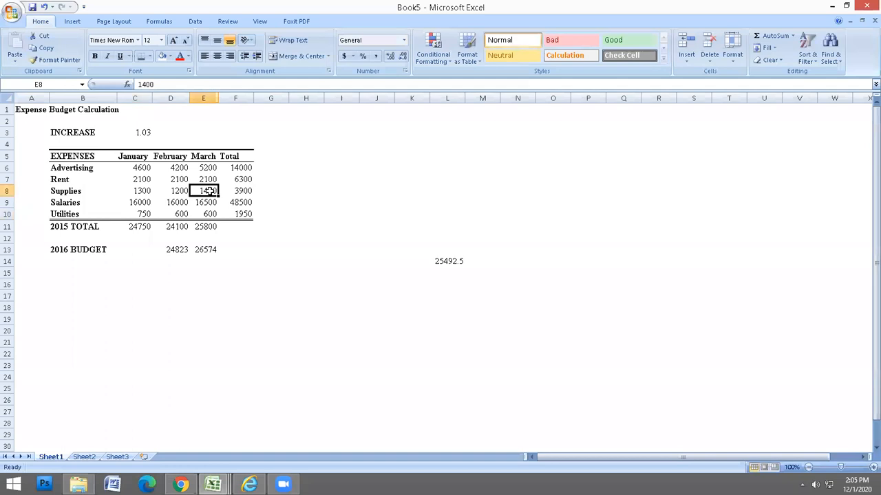
{"action": "type", "text": "166"}
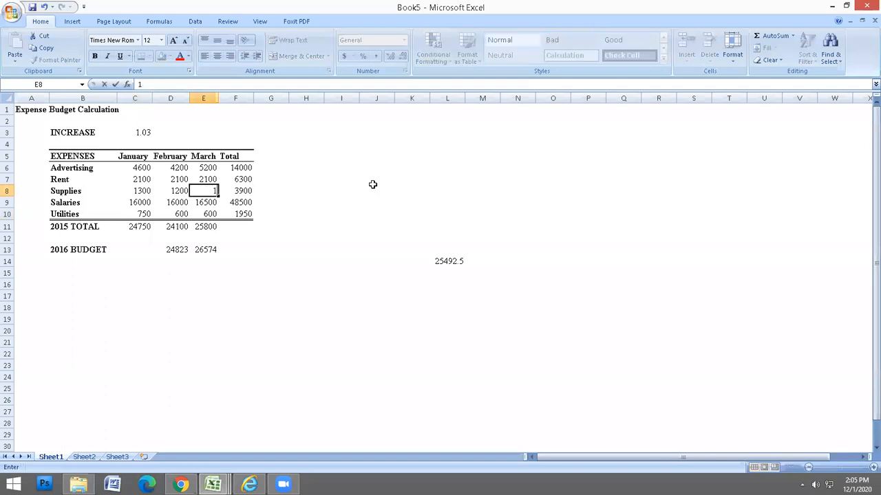
{"action": "key", "text": "BackSpace"}
{"action": "type", "text": "00"}
{"action": "key", "text": "Return"}
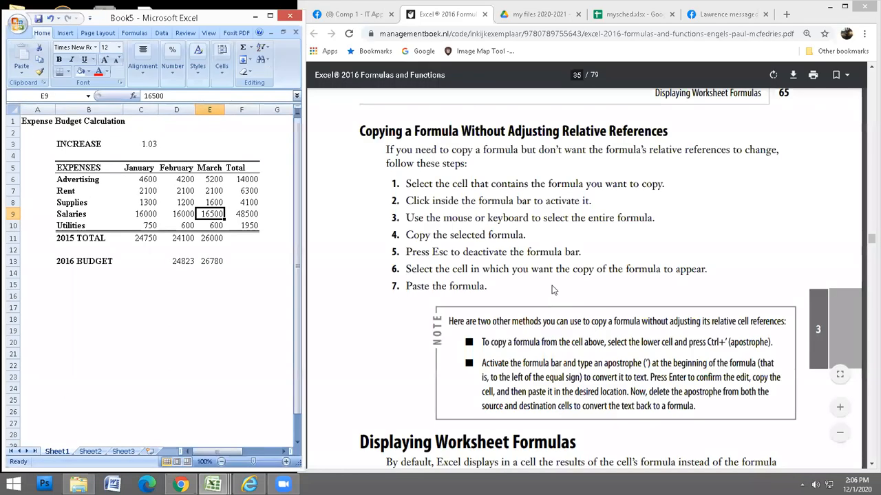
{"action": "left_click", "coordinate": [553, 284]}
{"action": "scroll", "coordinate": [553, 284], "scroll_direction": "down", "scroll_amount": 5}
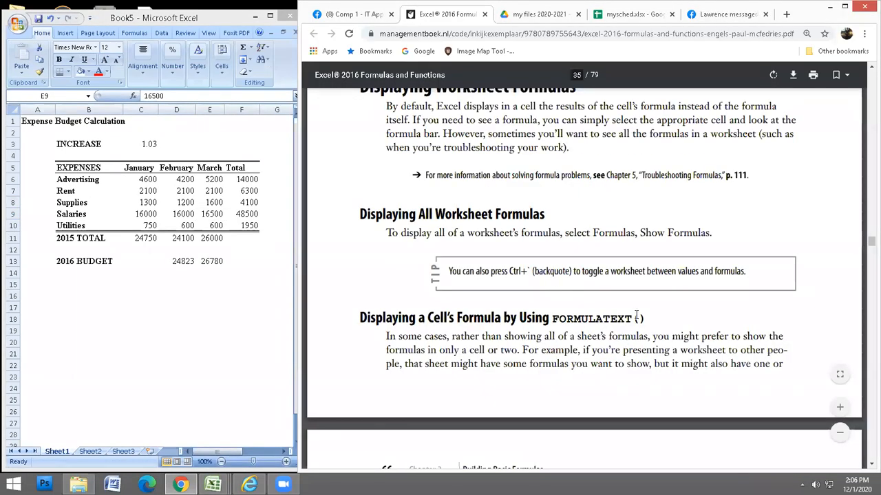
{"action": "left_click_drag", "start_coordinate": [296, 318], "coordinate": [301, 319]}
{"action": "left_click", "coordinate": [219, 262]}
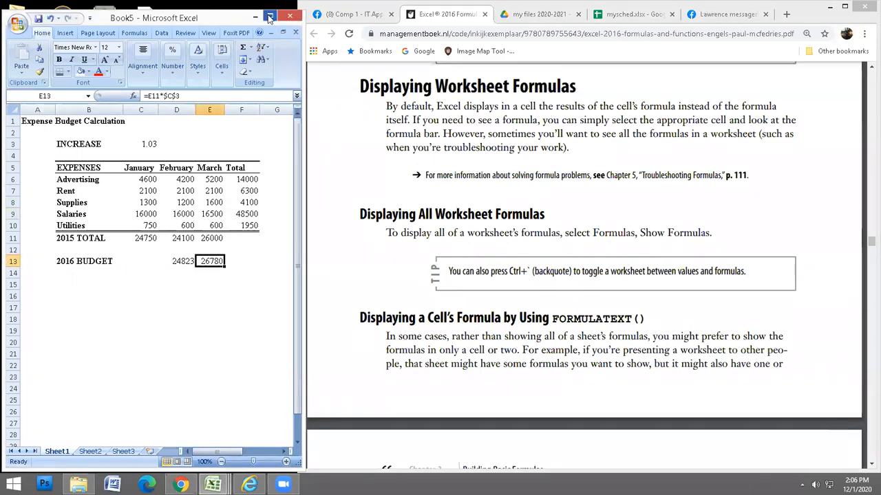
{"action": "left_click", "coordinate": [270, 16]}
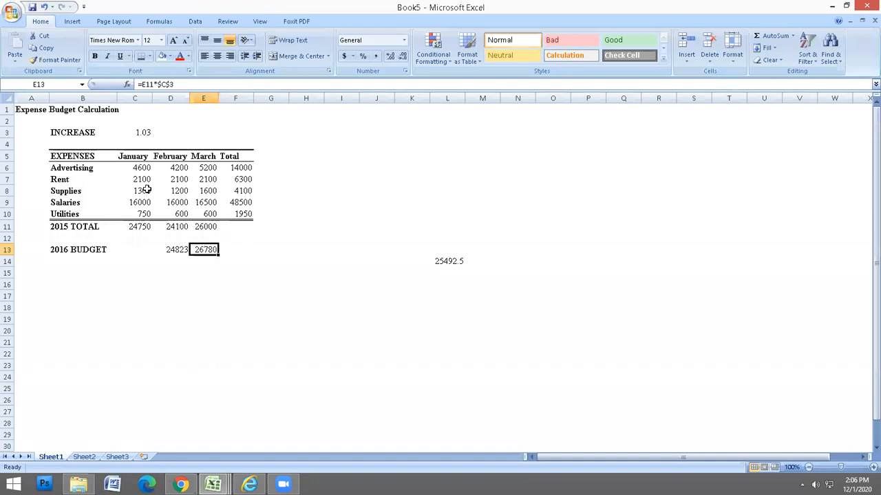
Move the budget result from L14 back into C13.
{"action": "left_click", "coordinate": [197, 294]}
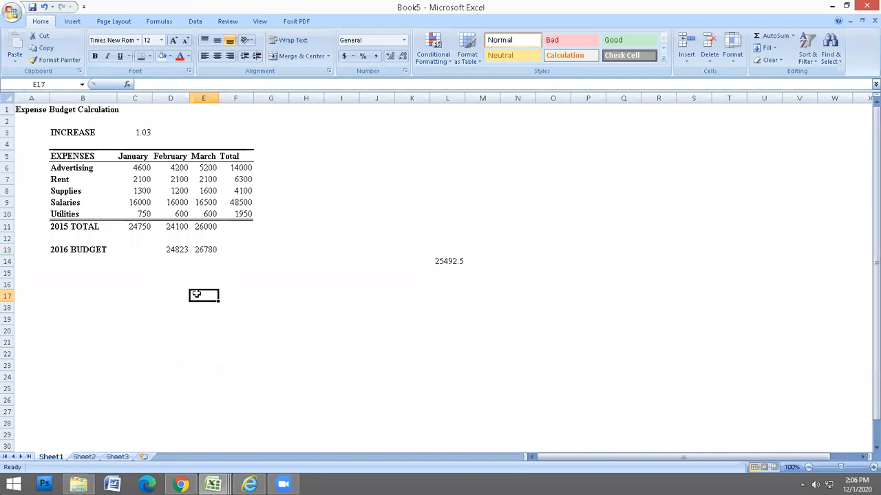
{"action": "left_click", "coordinate": [441, 258]}
{"action": "left_click_drag", "start_coordinate": [430, 263], "coordinate": [118, 252]}
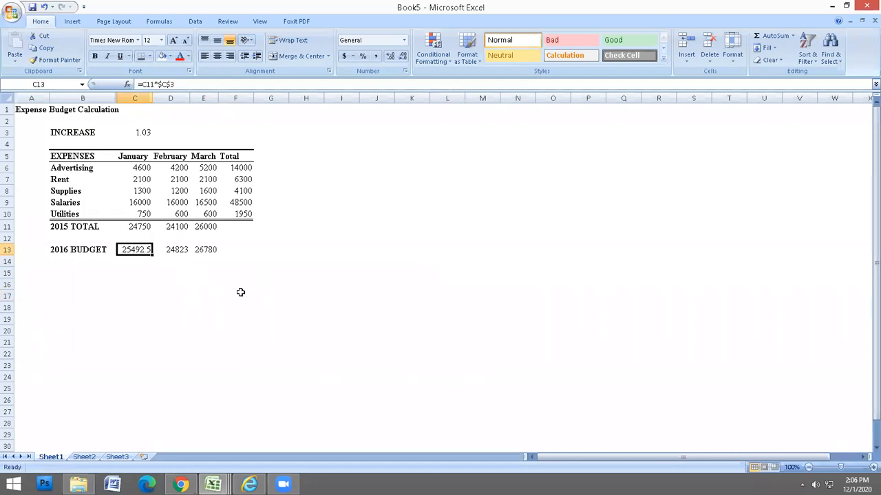
Enter a phone-style number with a leading zero in F17 and widen column F to show it fully.
{"action": "left_click", "coordinate": [240, 292]}
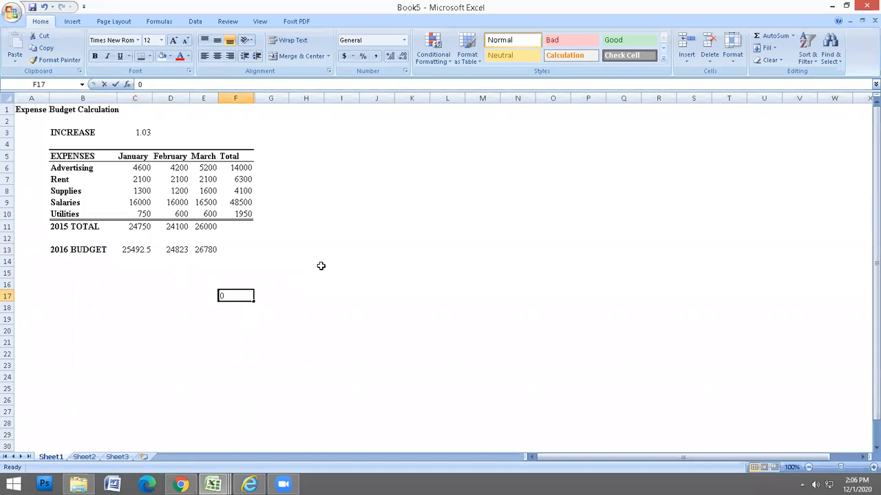
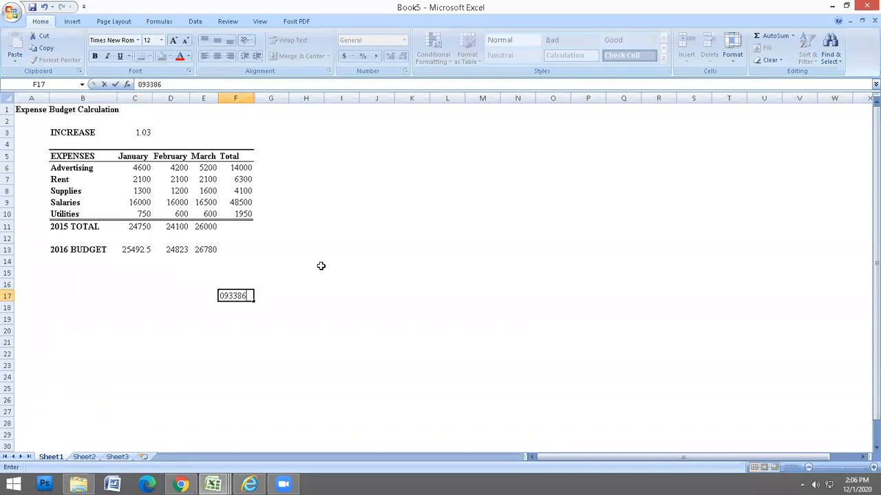
{"action": "key", "text": "Return"}
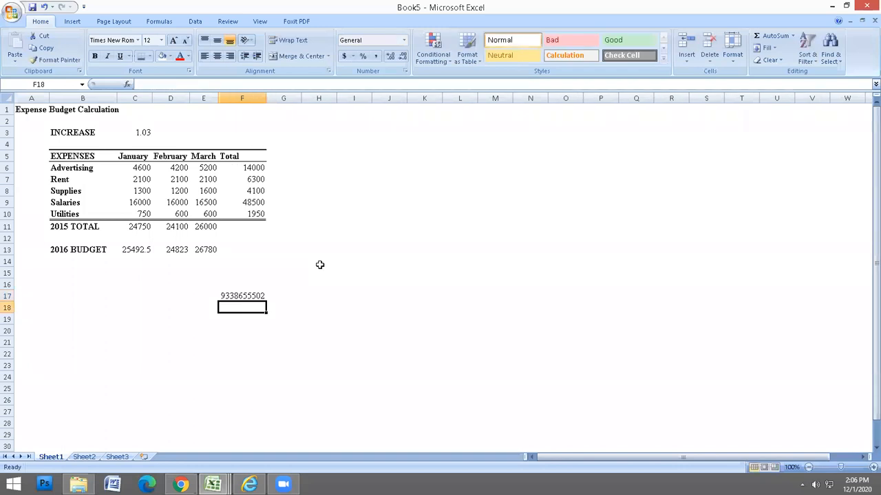
{"action": "left_click", "coordinate": [247, 297]}
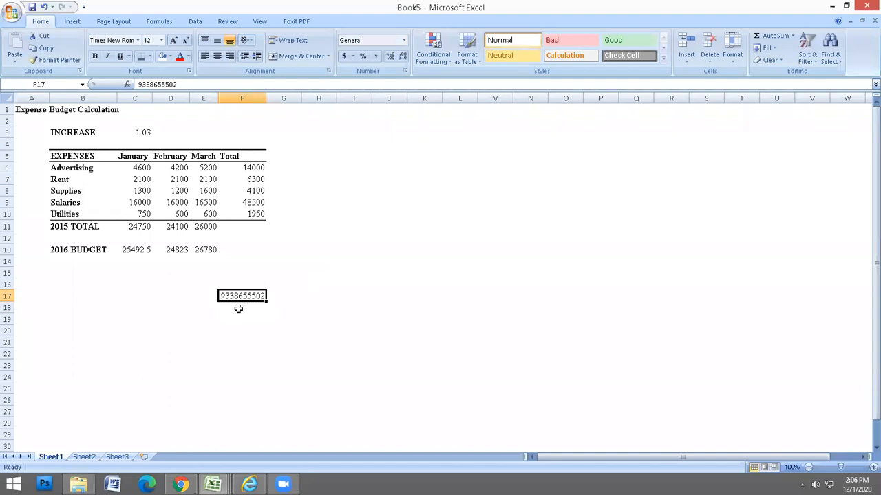
{"action": "left_click_drag", "start_coordinate": [267, 98], "coordinate": [297, 97]}
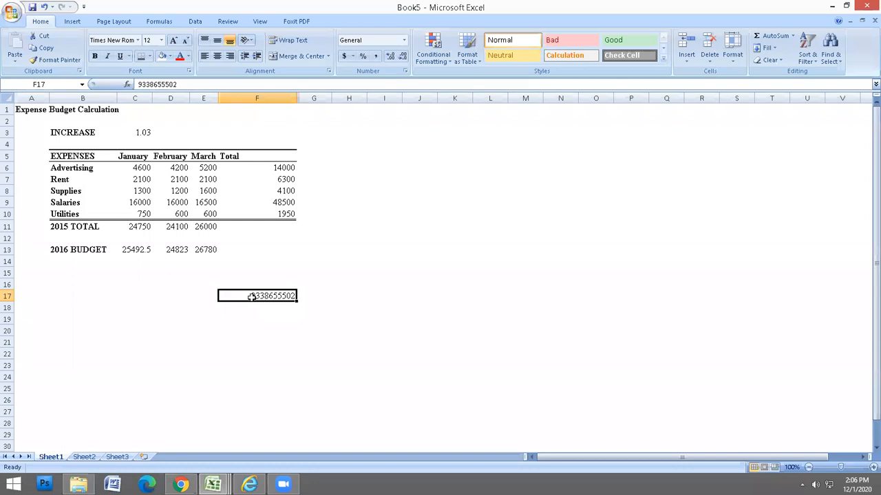
Prefix F17's entry with an apostrophe and 0 to keep its leading zero as text.
{"action": "left_click", "coordinate": [138, 84]}
{"action": "type", "text": "'"}
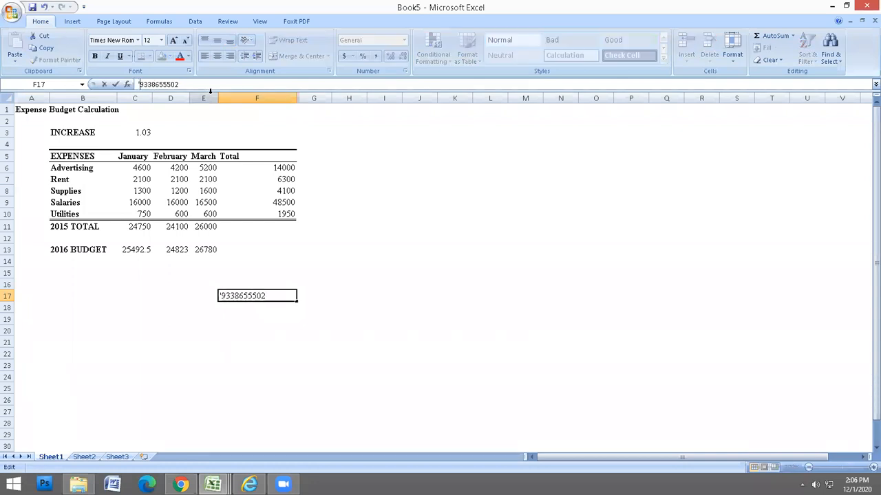
{"action": "type", "text": "0"}
{"action": "left_click_drag", "start_coordinate": [138, 85], "coordinate": [141, 86]}
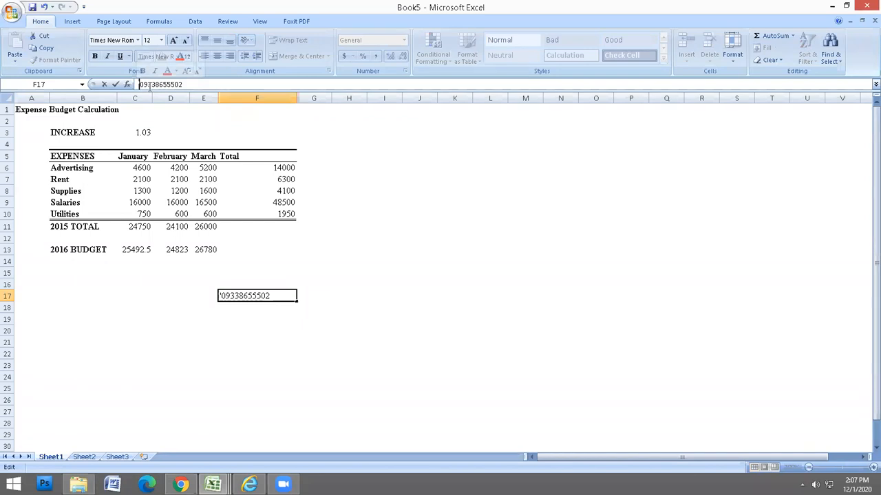
{"action": "key", "text": "Return"}
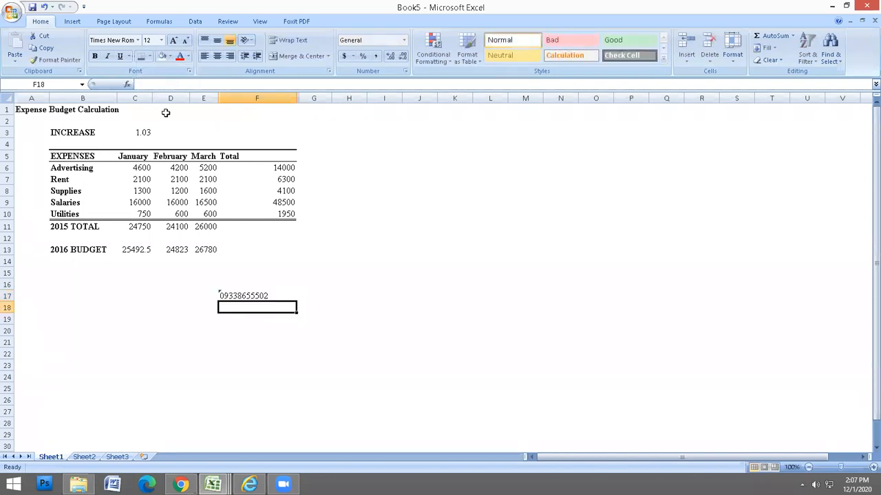
{"action": "left_click", "coordinate": [249, 295]}
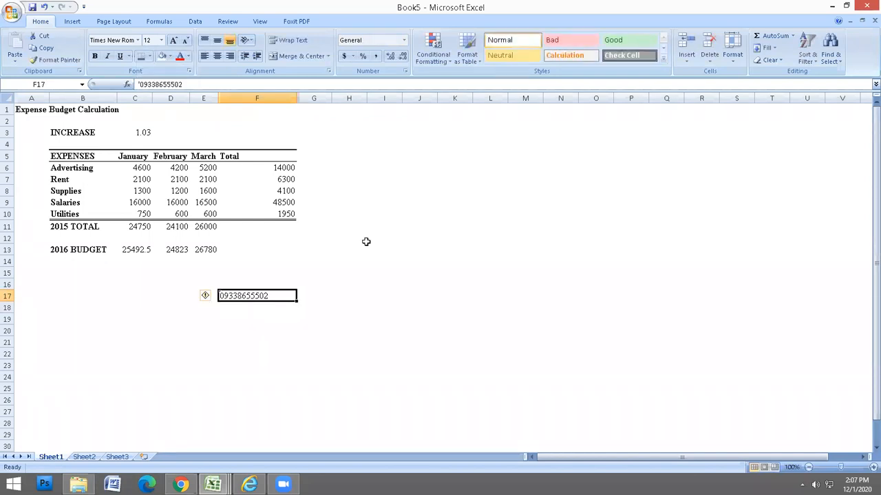
{"action": "left_click", "coordinate": [315, 259]}
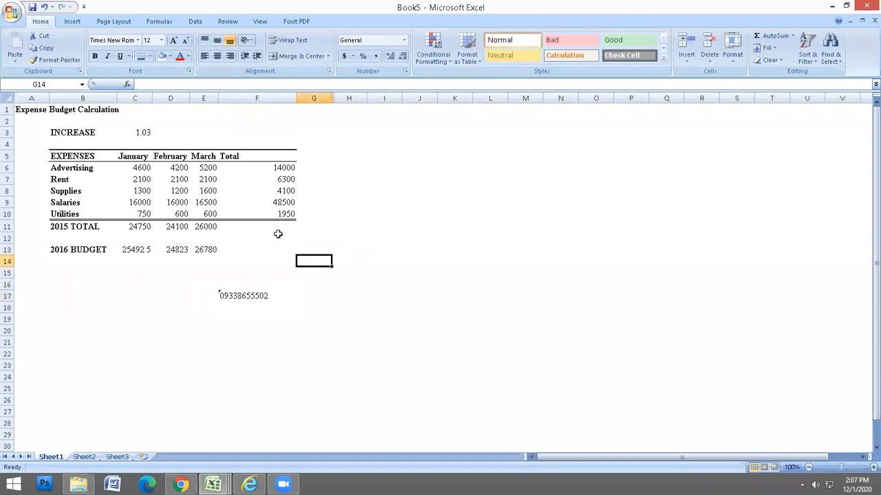
{"action": "left_click", "coordinate": [246, 294]}
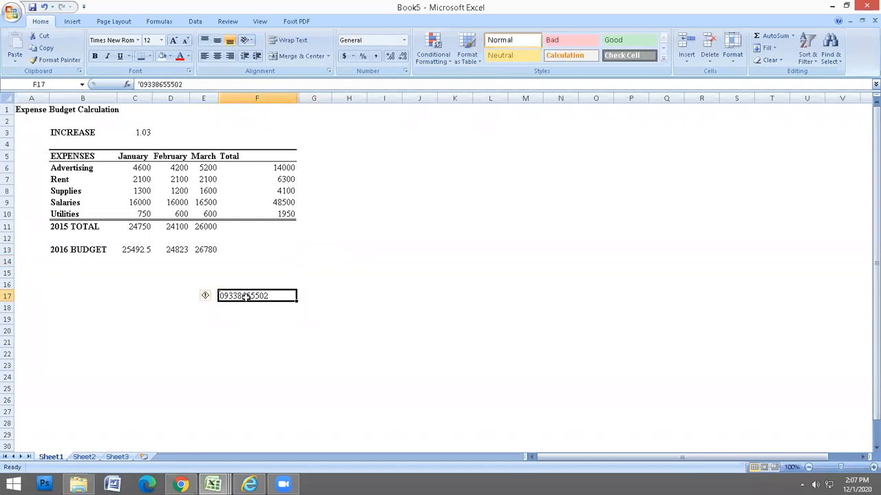
Enter a phone-style number as apostrophe text in F19 and another without apostrophe in F20.
{"action": "left_click", "coordinate": [232, 315]}
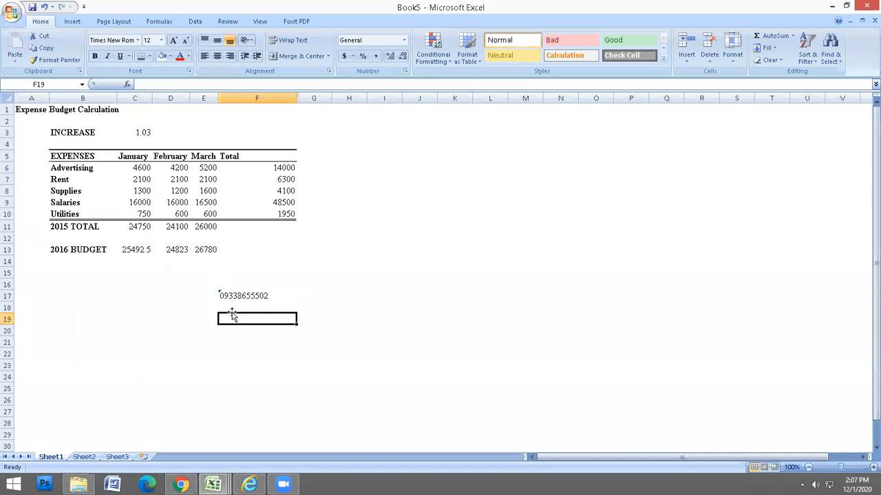
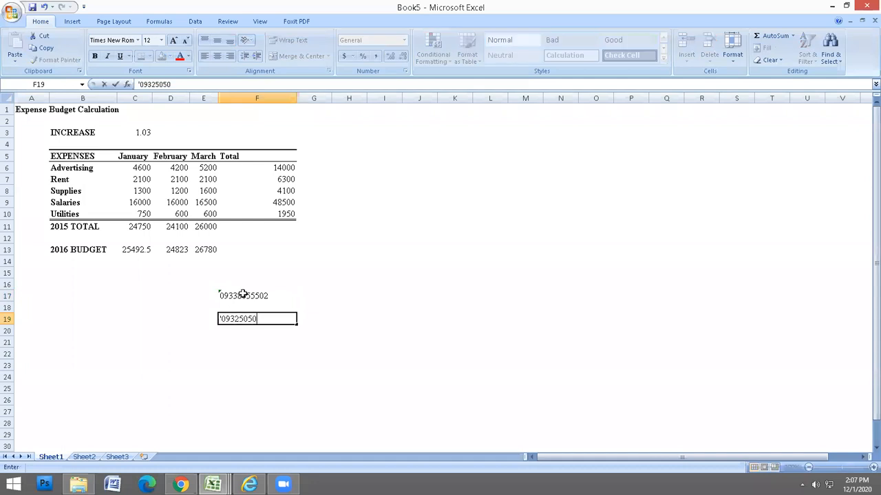
{"action": "key", "text": "Return"}
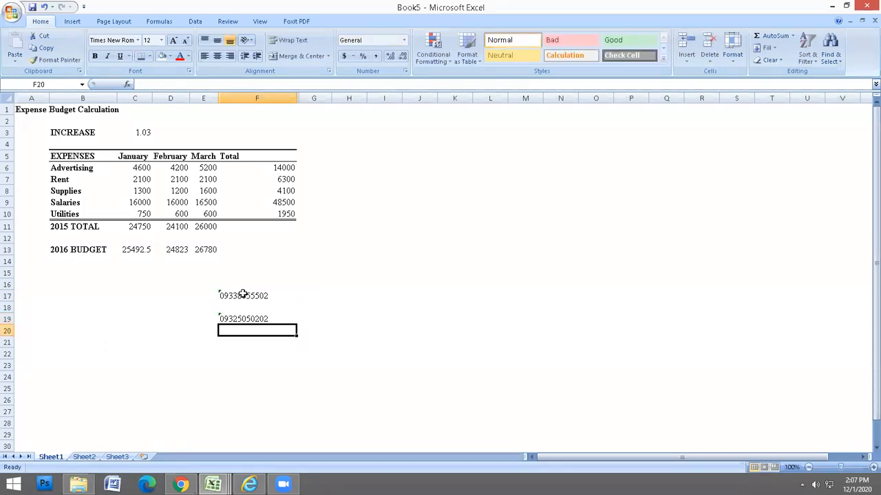
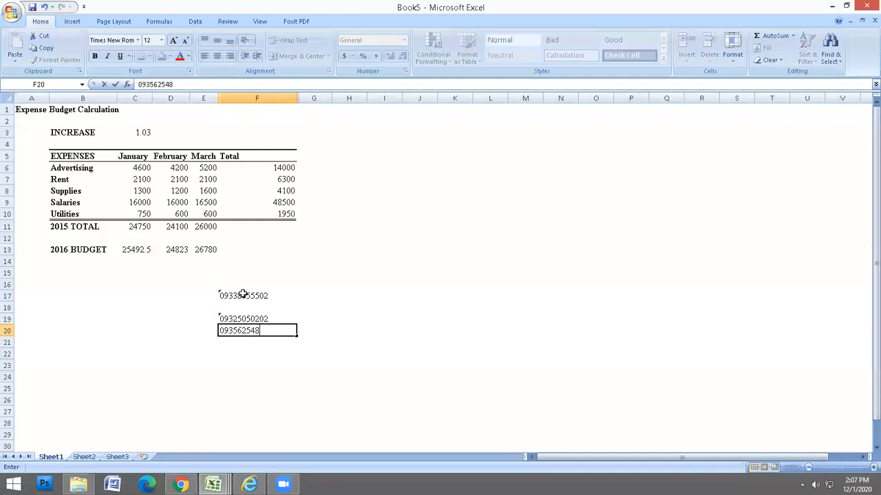
{"action": "key", "text": "Return"}
Clear the test entries in F17:F20 and return to the textbook PDF.
{"action": "left_click_drag", "start_coordinate": [244, 294], "coordinate": [254, 331]}
{"action": "key", "text": "Delete"}
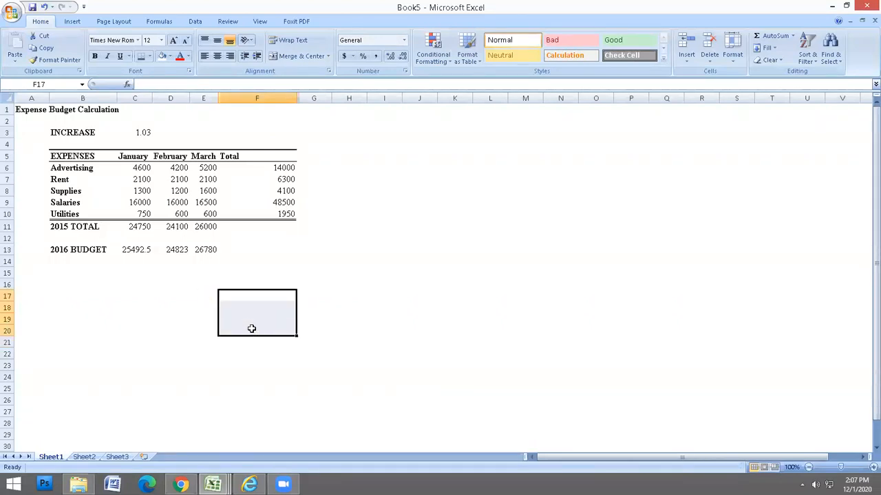
{"action": "left_click", "coordinate": [239, 281]}
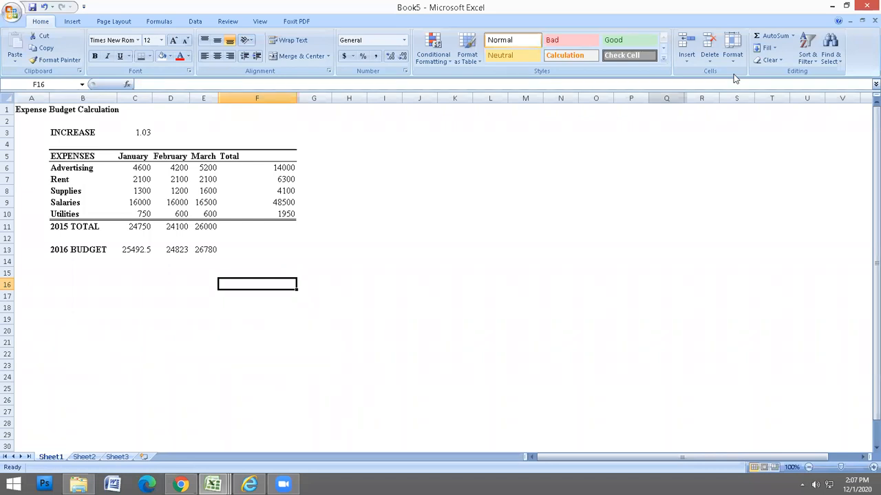
{"action": "key", "text": "alt+Tab"}
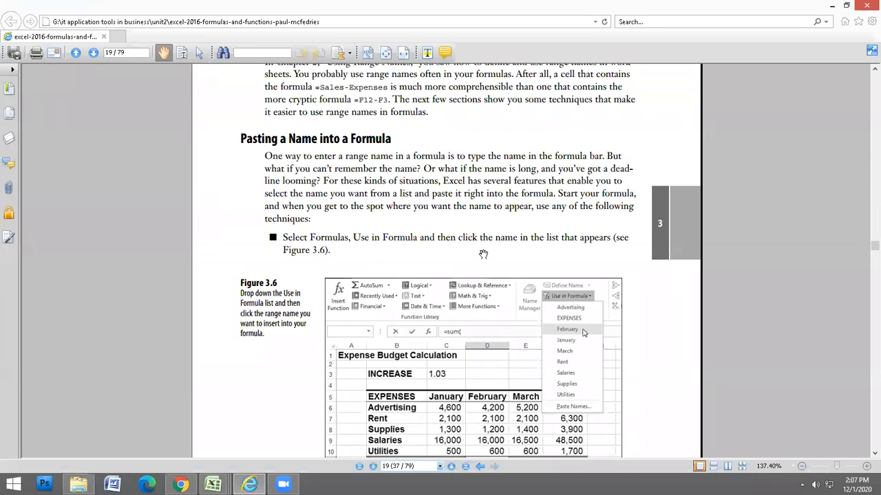
{"action": "scroll", "coordinate": [483, 254], "scroll_direction": "down", "scroll_amount": 3}
{"action": "scroll", "coordinate": [483, 254], "scroll_direction": "down", "scroll_amount": 3}
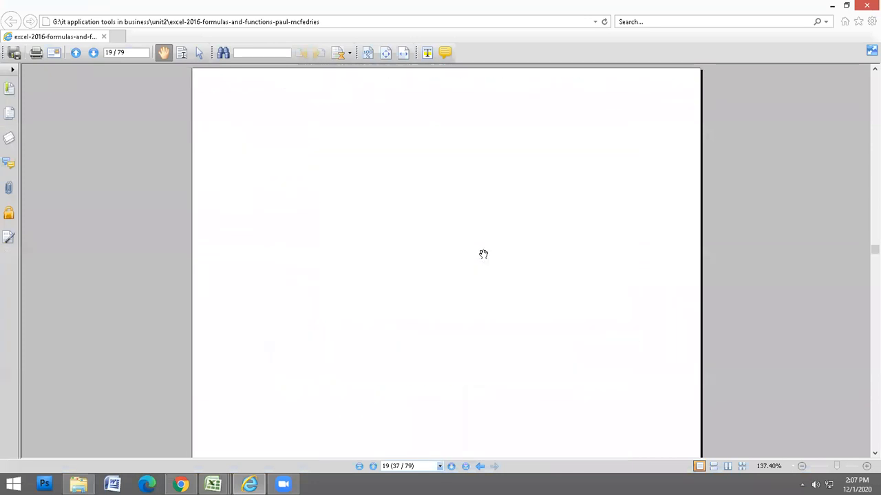
{"action": "scroll", "coordinate": [483, 254], "scroll_direction": "down", "scroll_amount": 3}
{"action": "scroll", "coordinate": [483, 255], "scroll_direction": "up", "scroll_amount": 3}
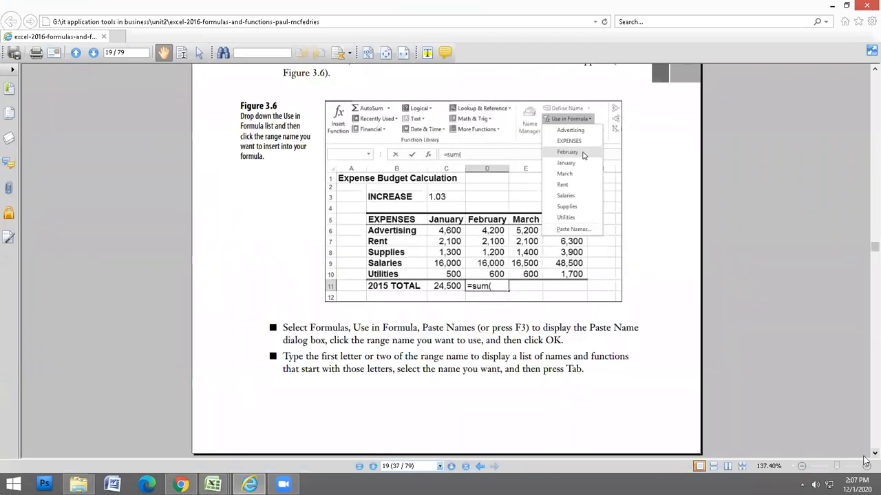
{"action": "scroll", "coordinate": [866, 461], "scroll_direction": "down", "scroll_amount": 3}
{"action": "left_click", "coordinate": [873, 454]}
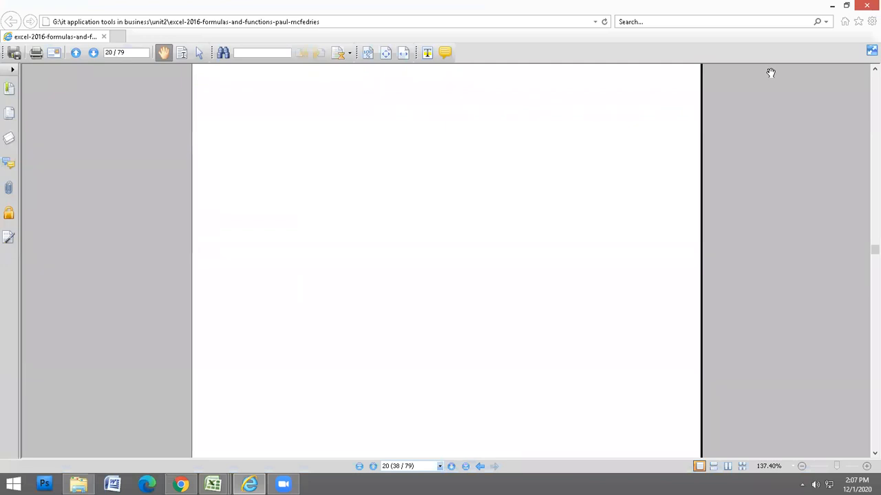
{"action": "left_click", "coordinate": [213, 484]}
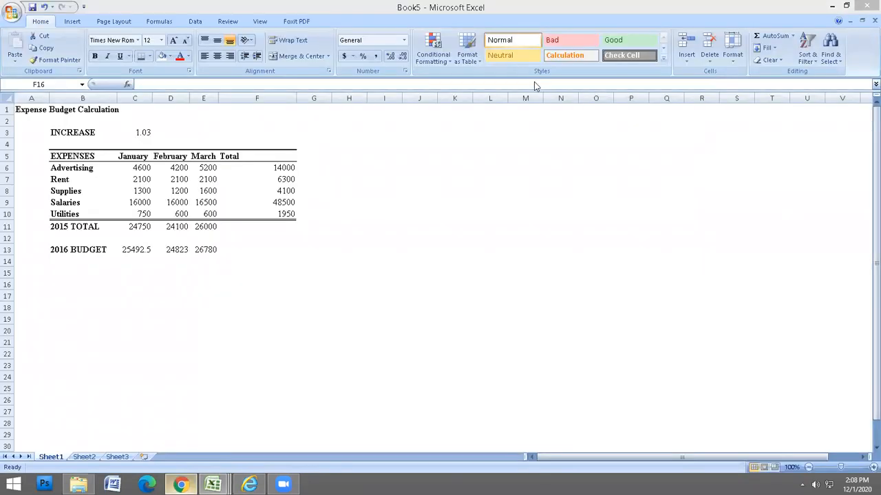
Review the textbook note on using an apostrophe to keep leading zeros.
{"action": "key", "text": "alt+Tab"}
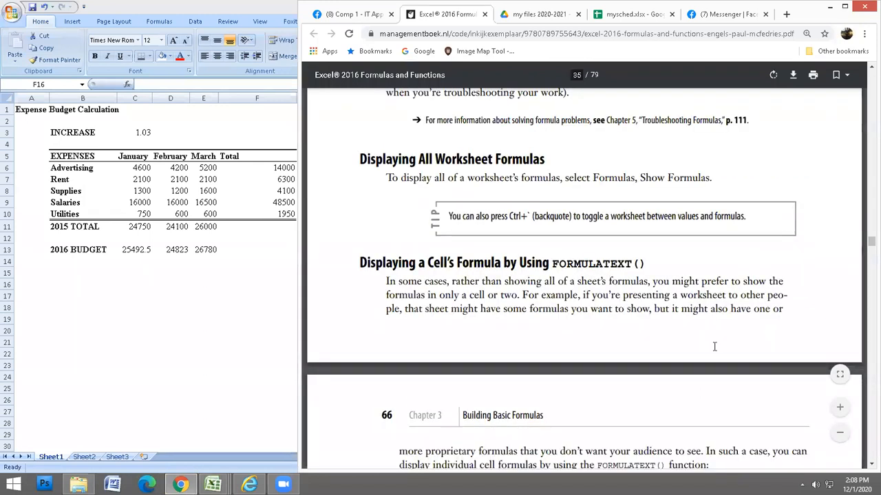
{"action": "scroll", "coordinate": [714, 347], "scroll_direction": "down", "scroll_amount": 2}
{"action": "scroll", "coordinate": [714, 346], "scroll_direction": "up", "scroll_amount": 4}
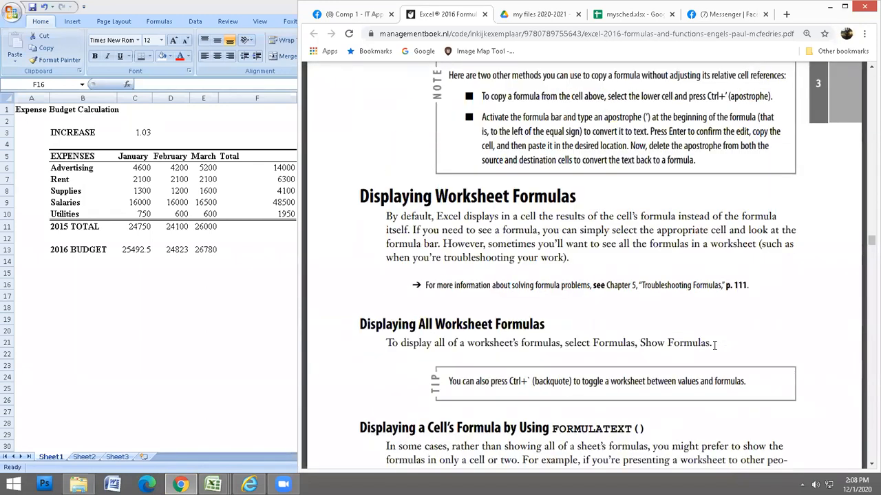
{"action": "scroll", "coordinate": [714, 346], "scroll_direction": "up", "scroll_amount": 1}
{"action": "scroll", "coordinate": [714, 346], "scroll_direction": "up", "scroll_amount": 3}
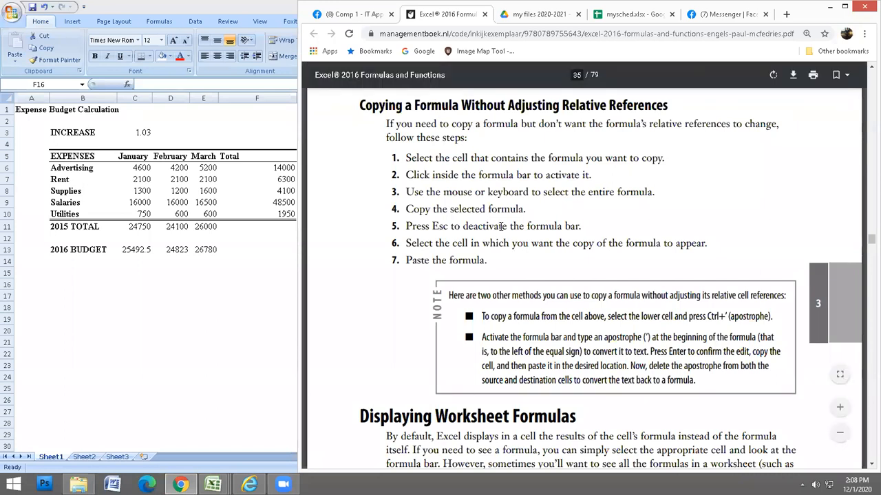
{"action": "scroll", "coordinate": [502, 226], "scroll_direction": "down", "scroll_amount": 1}
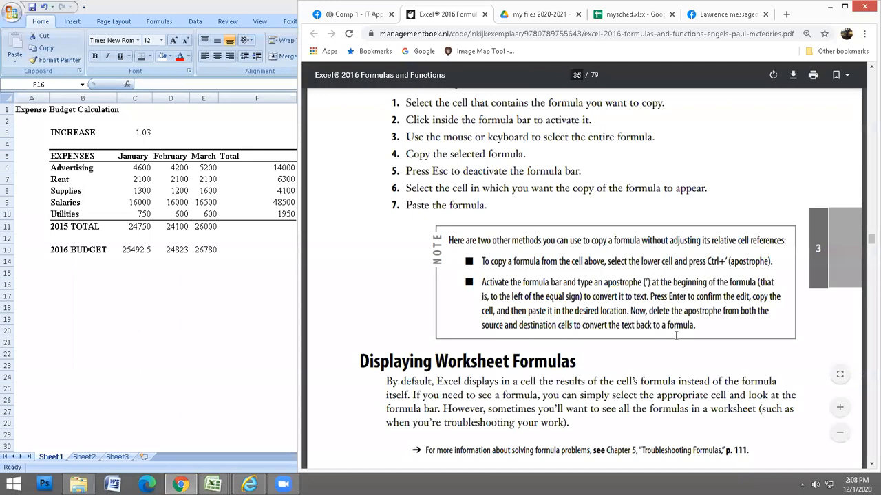
{"action": "left_click_drag", "start_coordinate": [651, 282], "coordinate": [636, 282]}
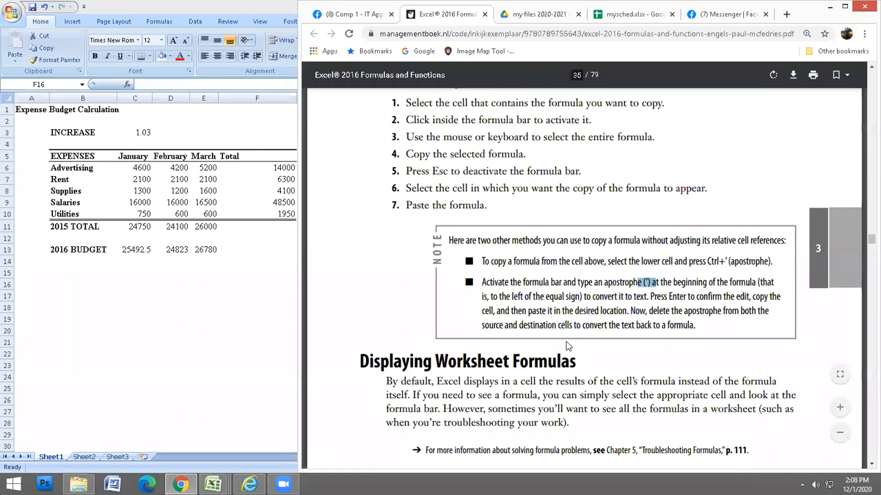
{"action": "left_click", "coordinate": [548, 391]}
Scroll further through the formula notes, then bring up dec1Attendance.xlsx in Excel.
{"action": "scroll", "coordinate": [548, 391], "scroll_direction": "down", "scroll_amount": 2}
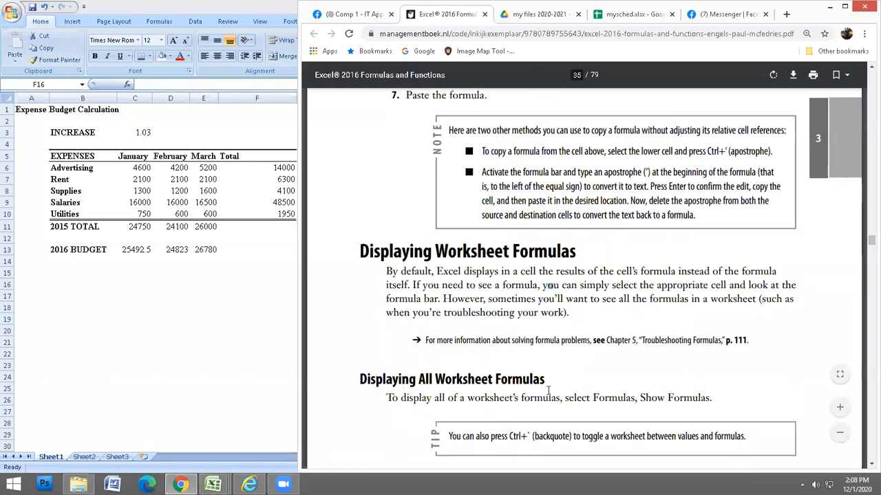
{"action": "scroll", "coordinate": [549, 391], "scroll_direction": "down", "scroll_amount": 1}
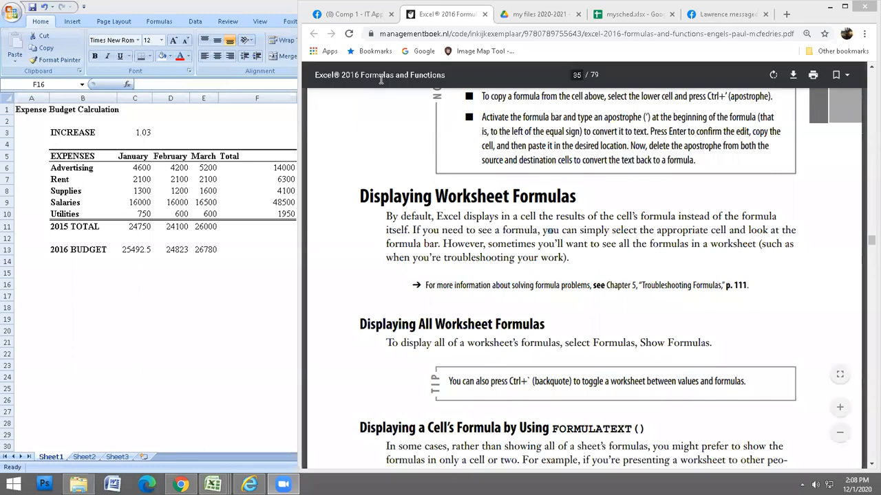
{"action": "mouse_move", "coordinate": [213, 485]}
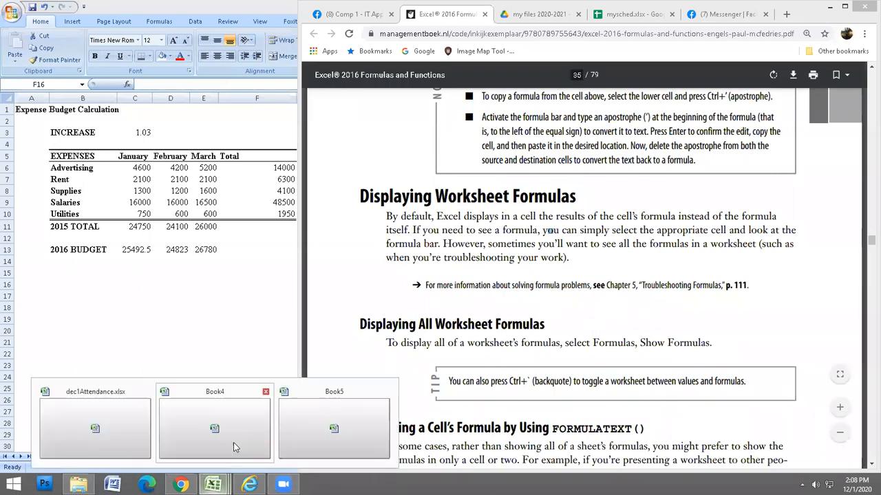
{"action": "left_click", "coordinate": [116, 435]}
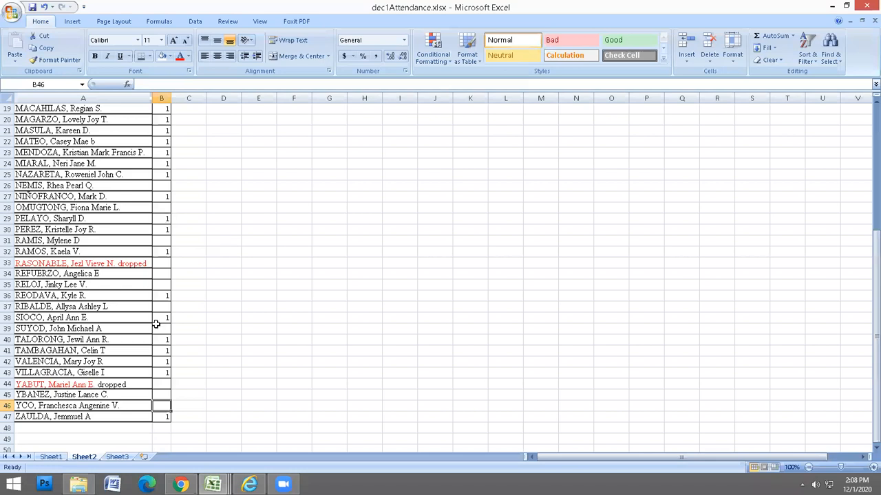